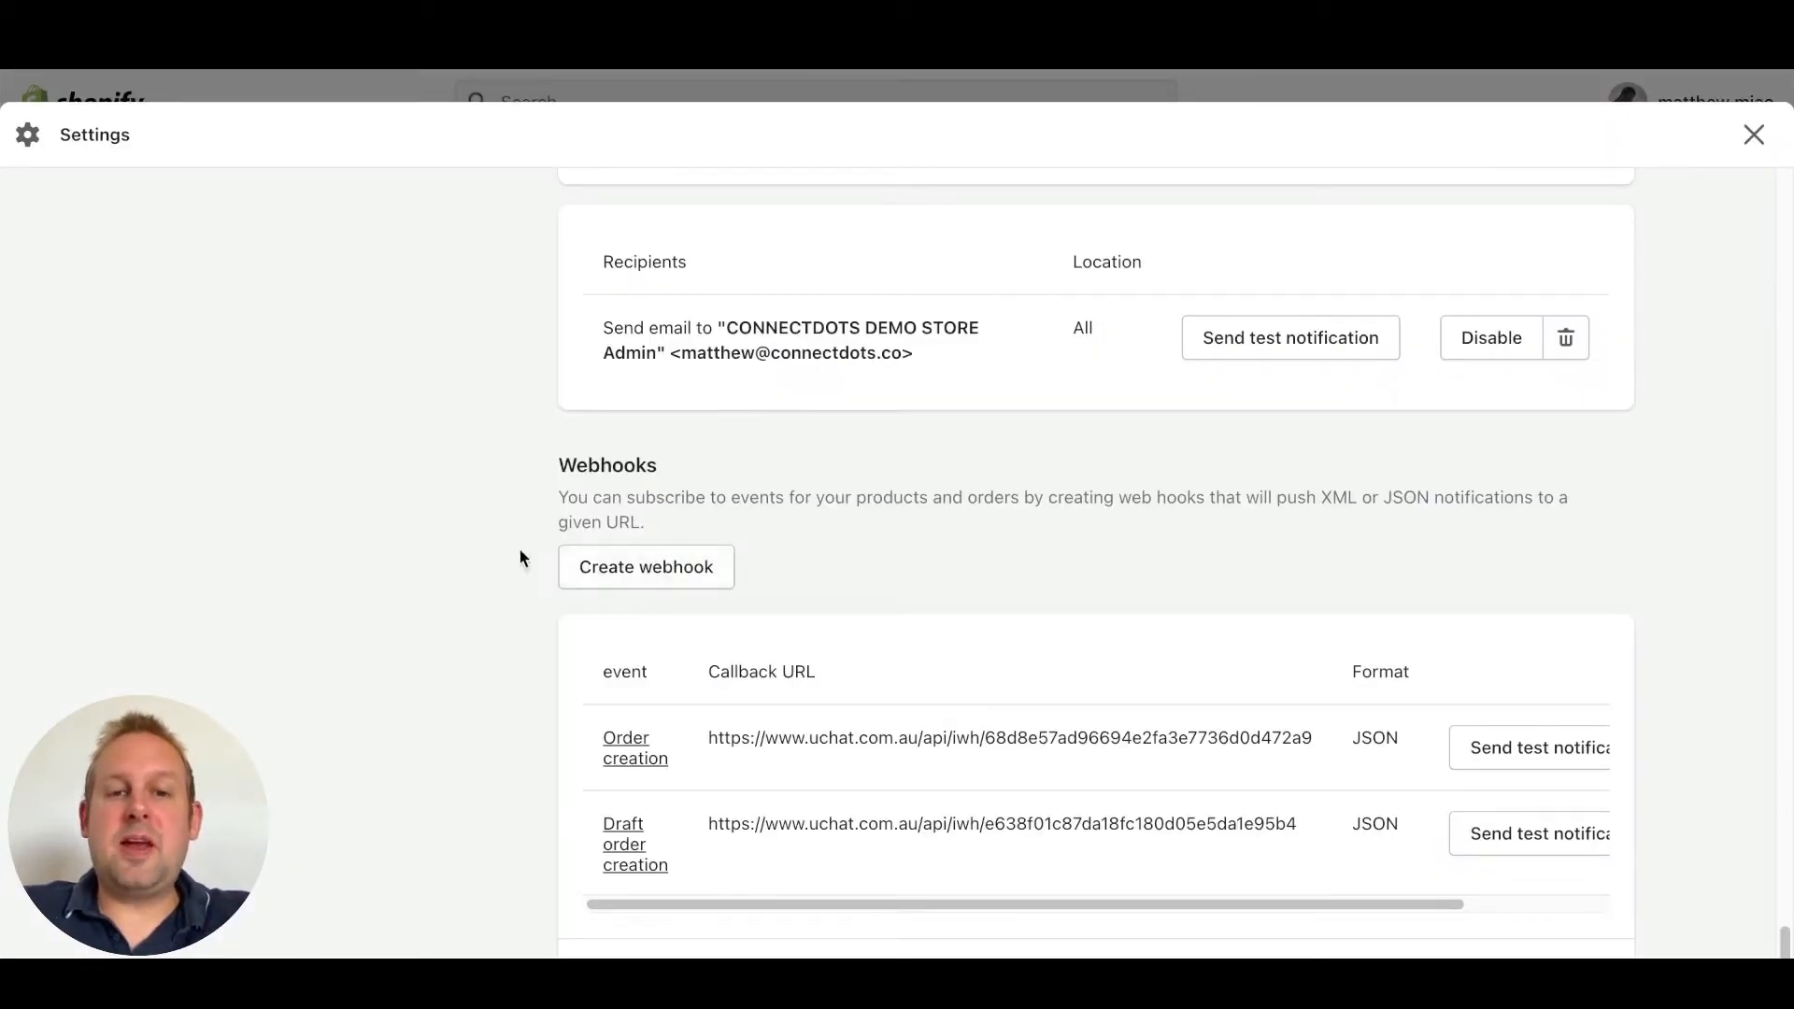
Start a new Shopify webhook for the Order fulfillment event, then bring up UChat's Inbound Webhooks list
left_click(670, 560)
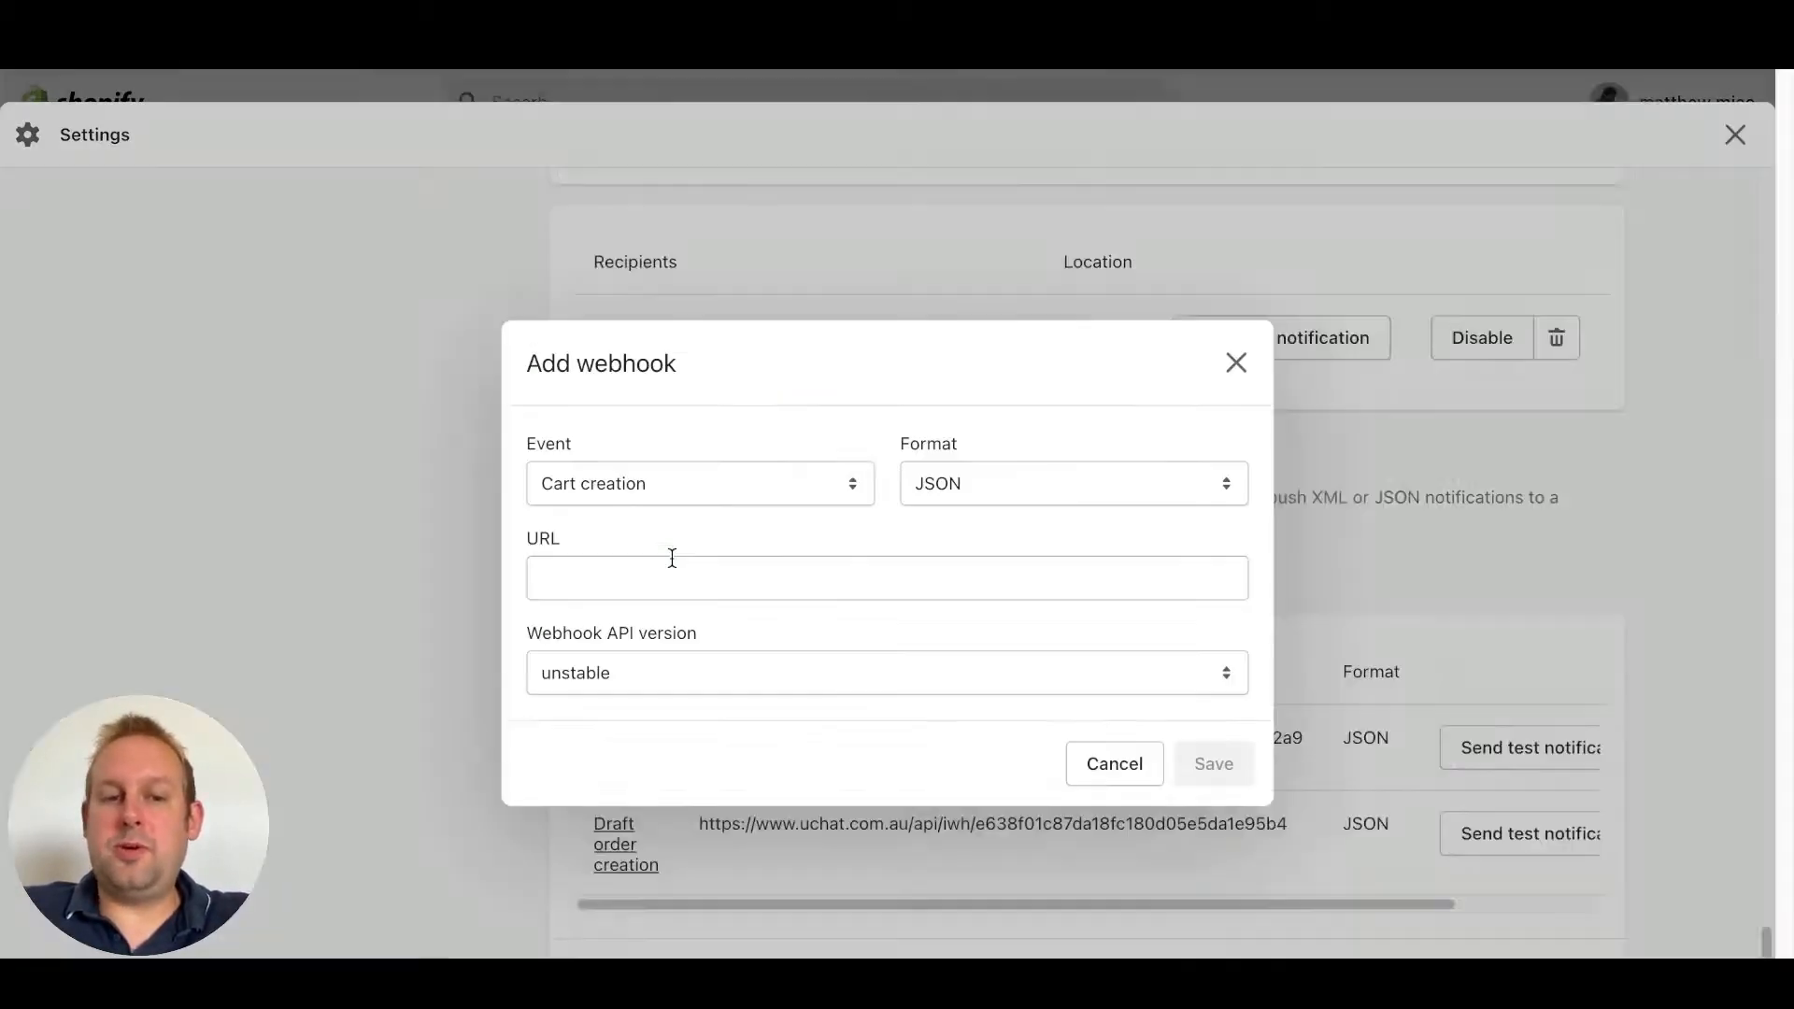
left_click(717, 488)
scroll(728, 571, "down", 10)
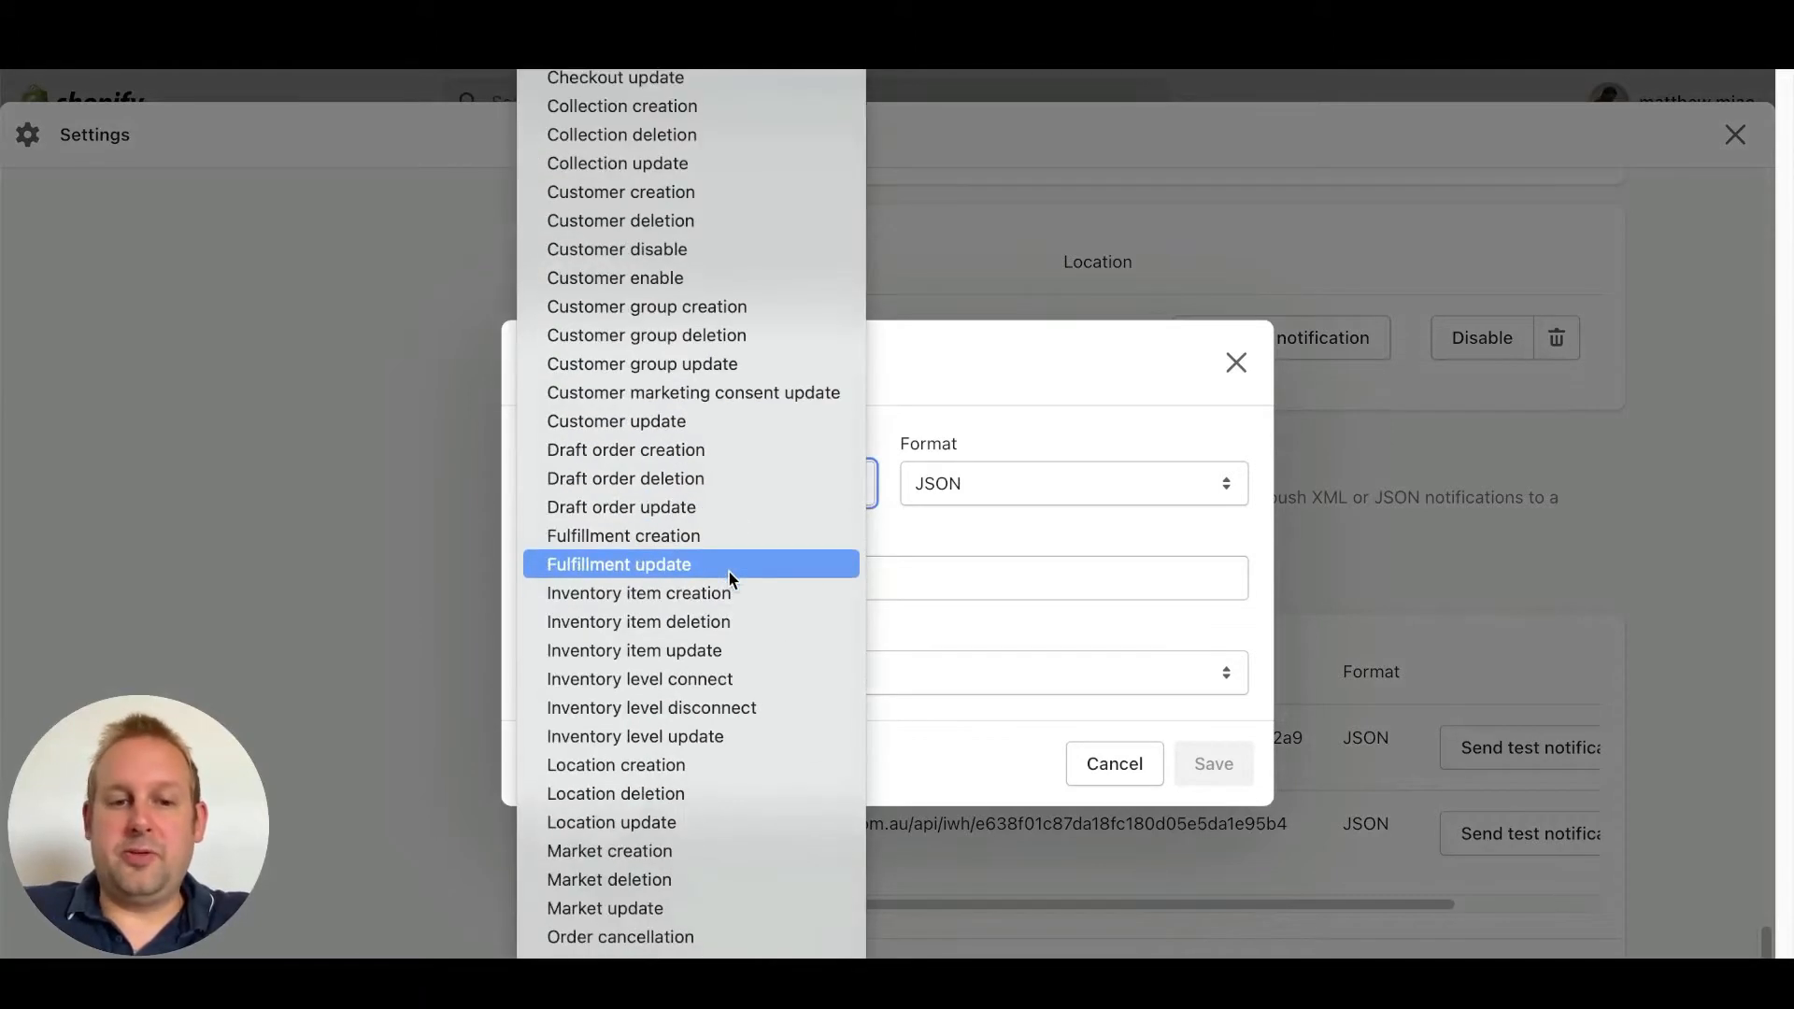
scroll(727, 576, "down", 2)
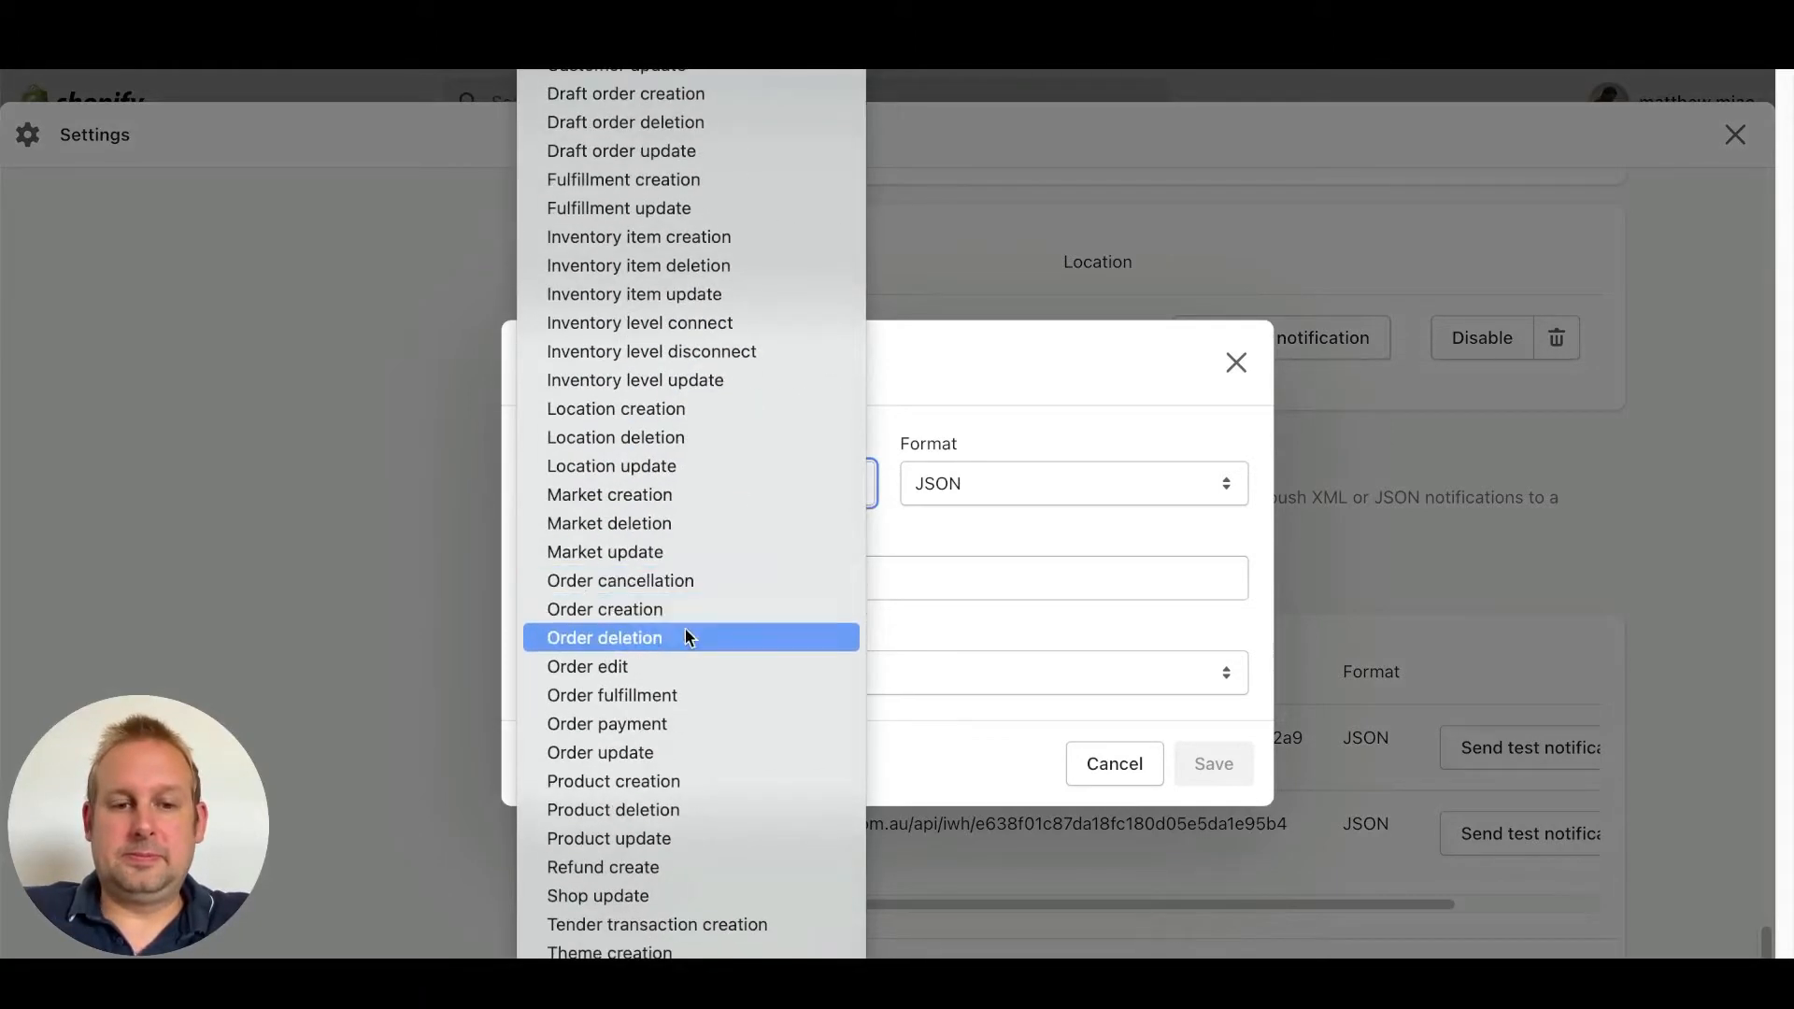
left_click(669, 696)
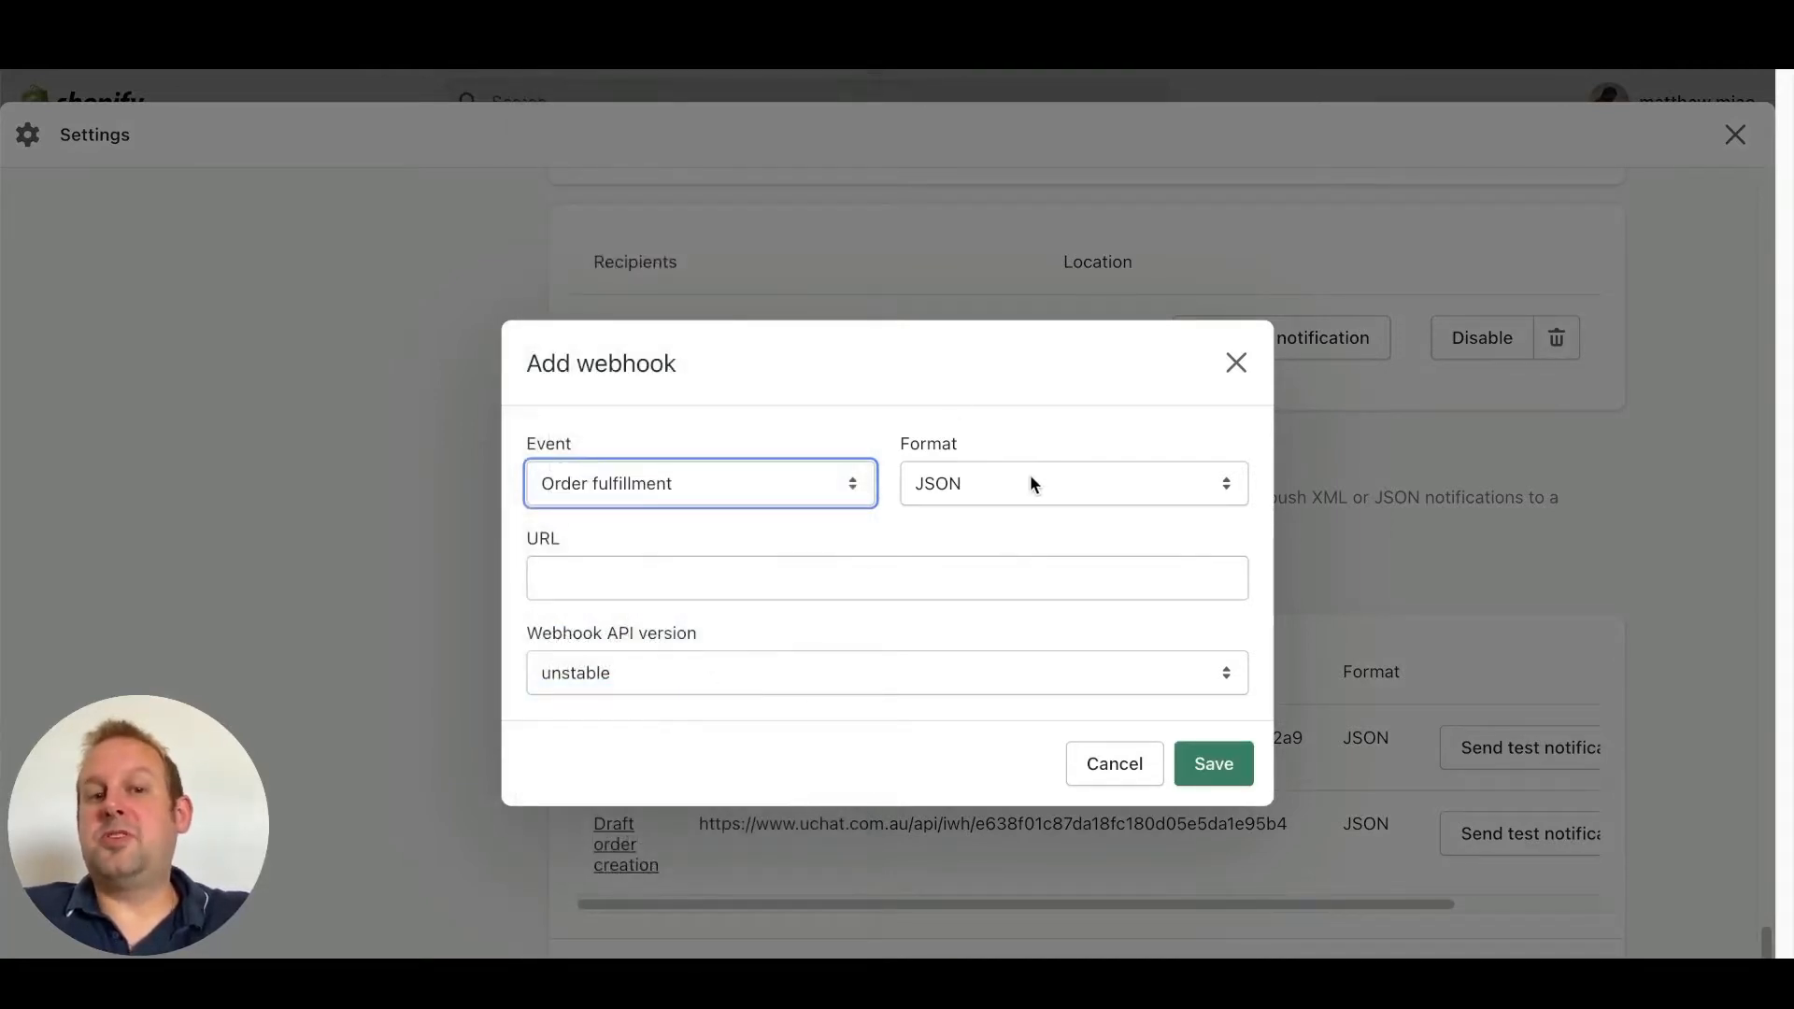
left_click(751, 564)
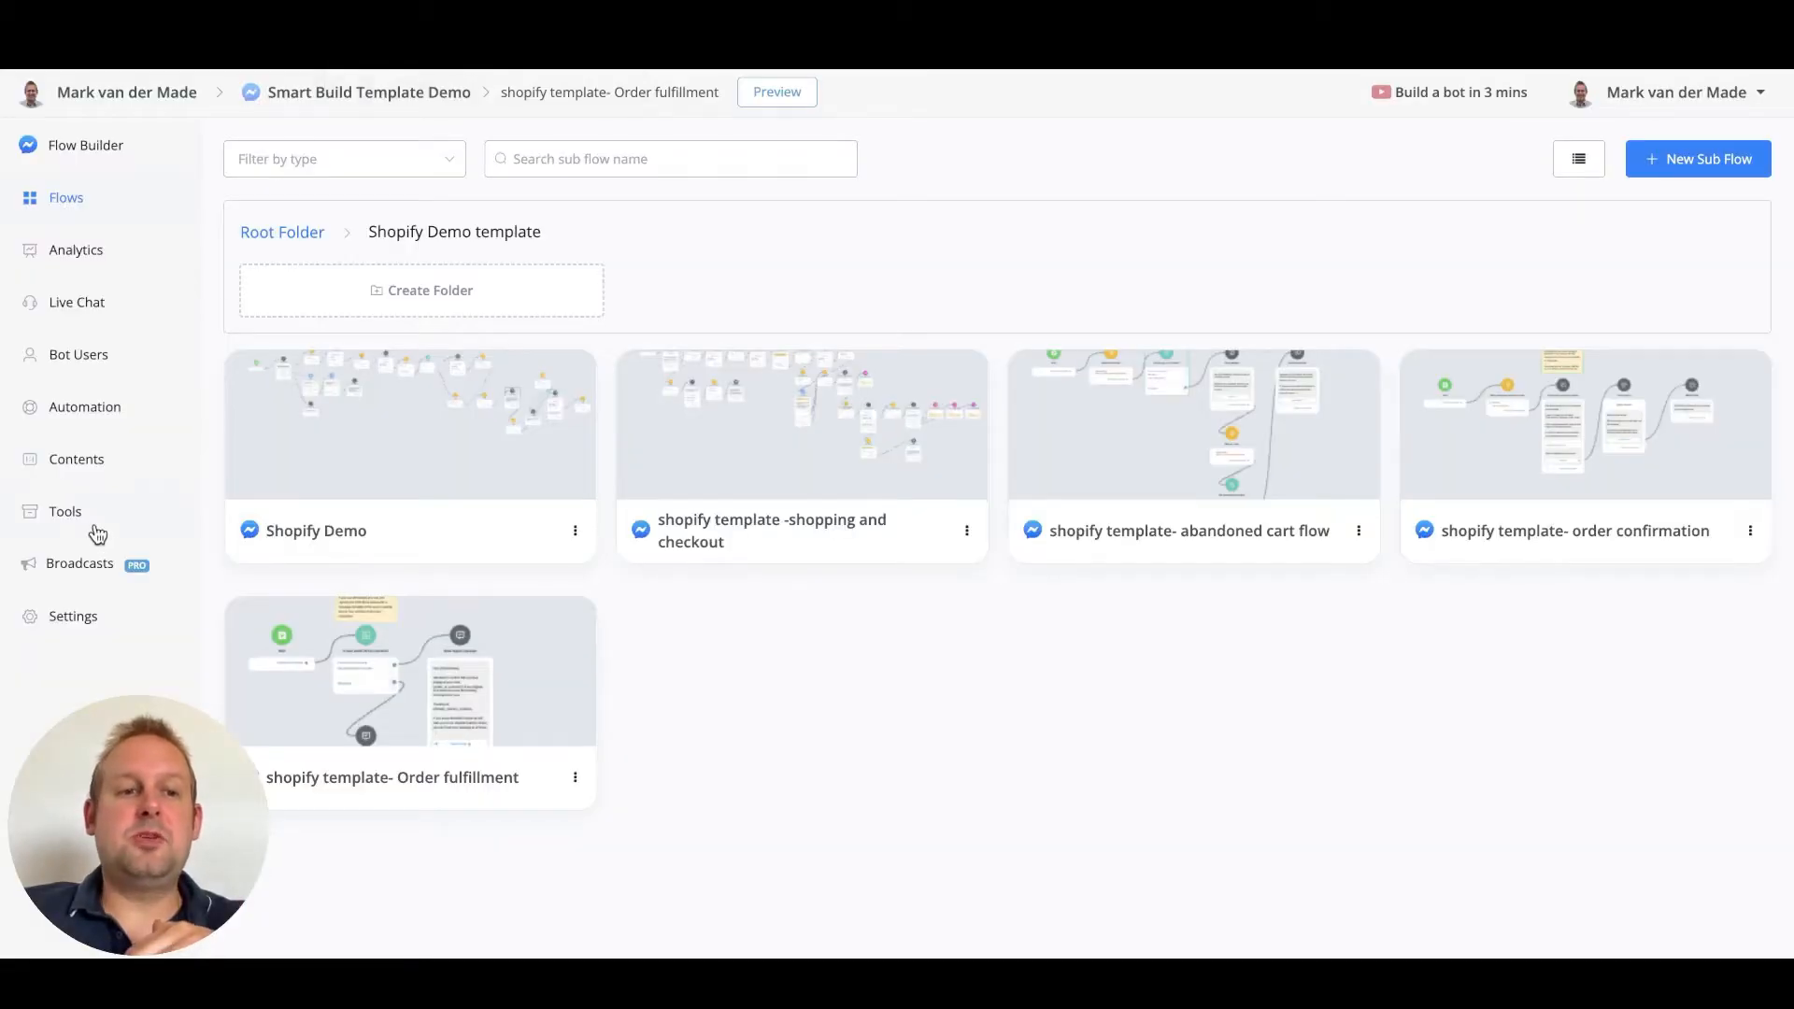
left_click(94, 526)
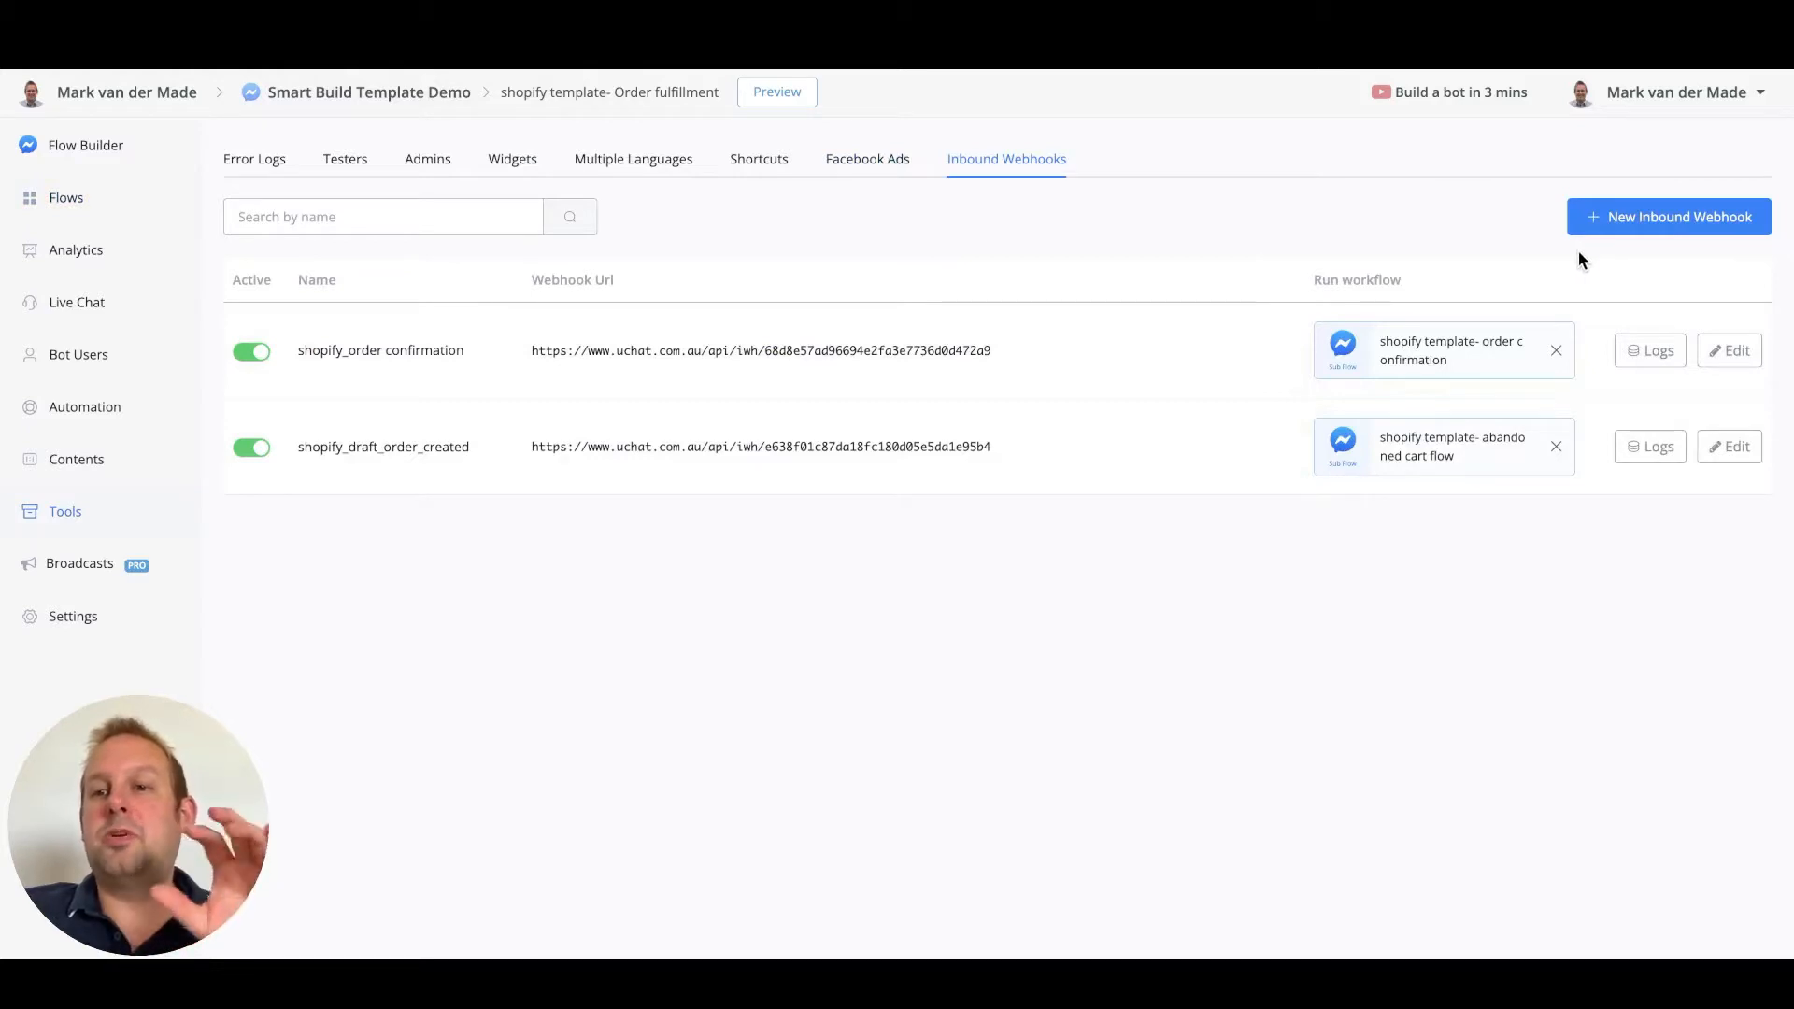
Create and save the inbound webhook 'shopify_order_fulfillment', then copy its webhook URL
left_click(1671, 216)
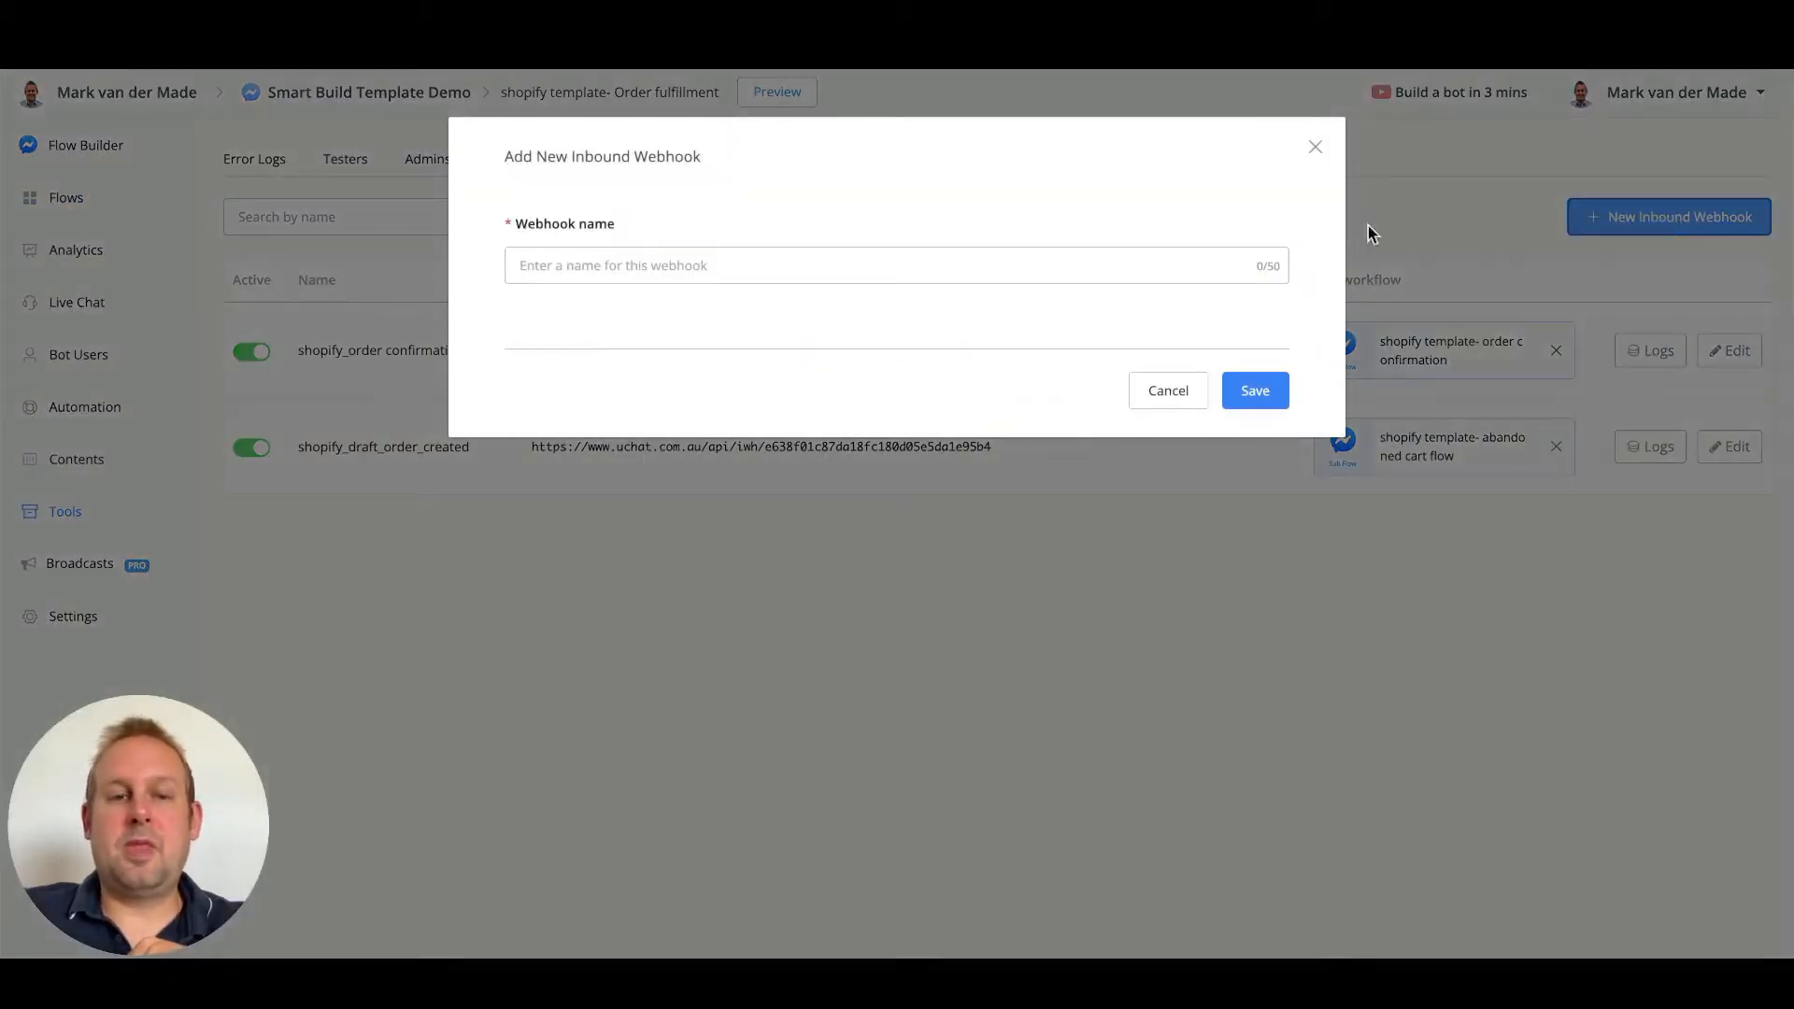
left_click(949, 273)
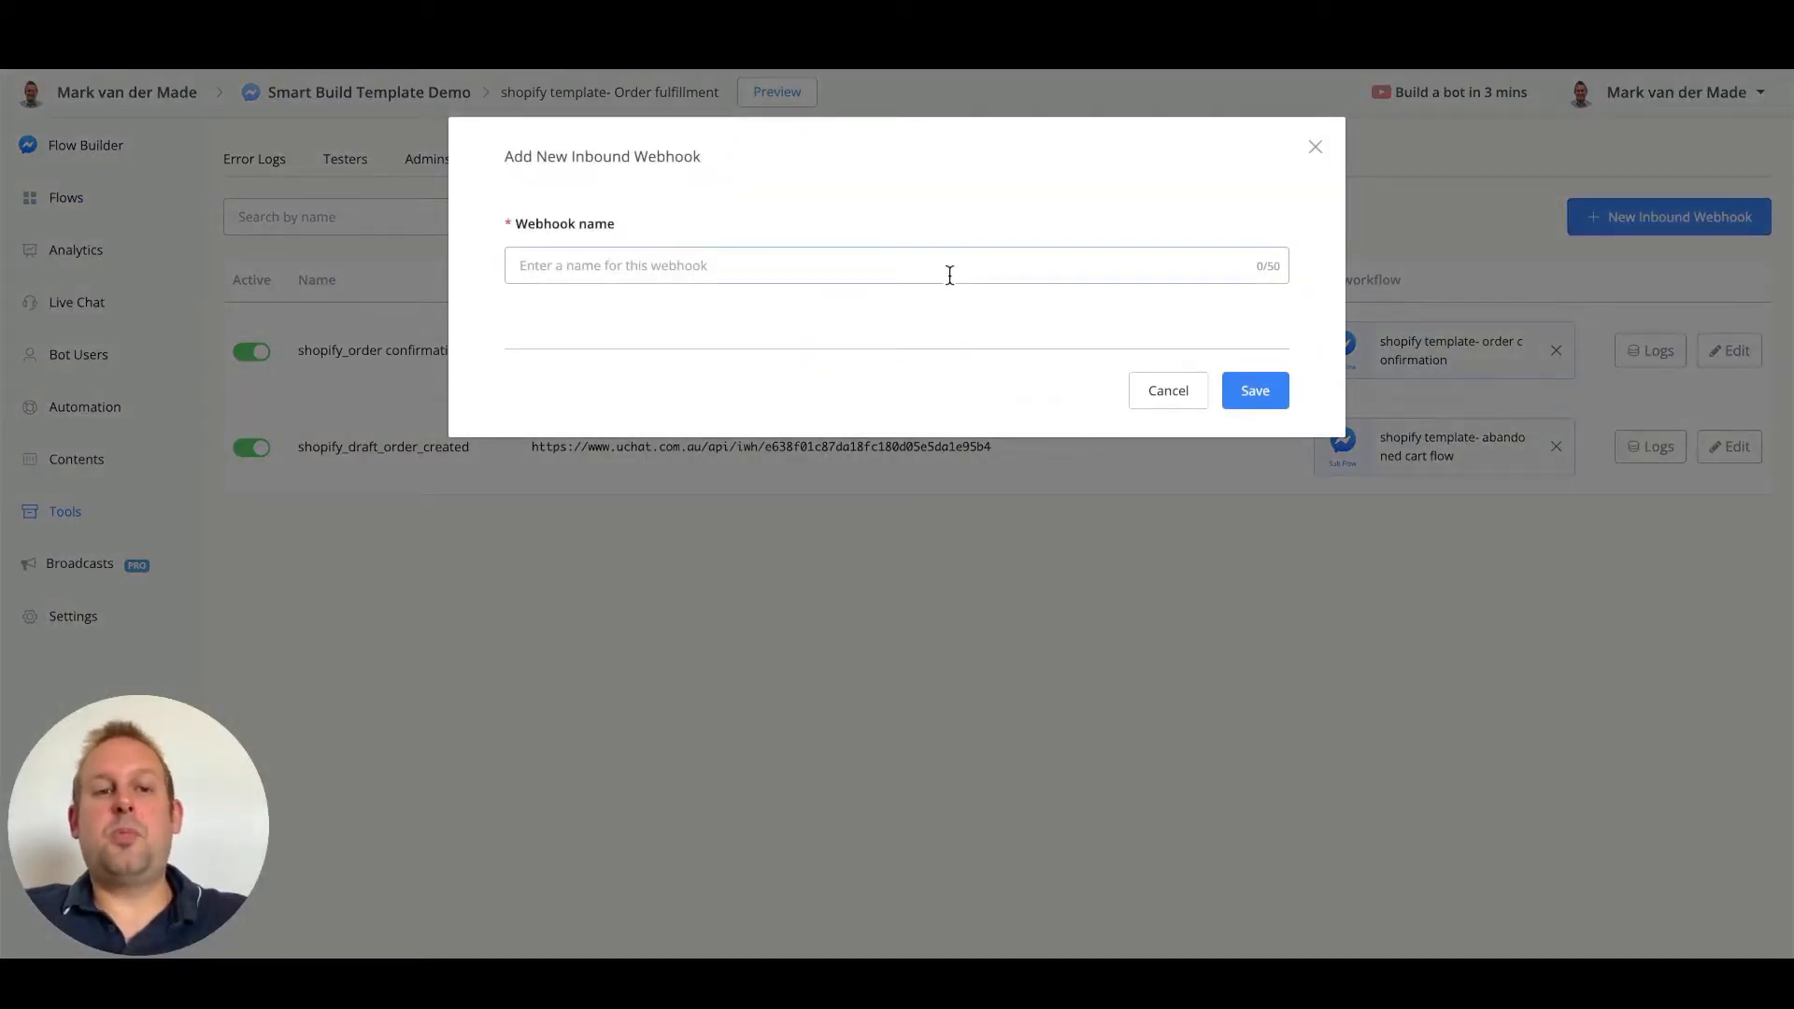
type("shopif")
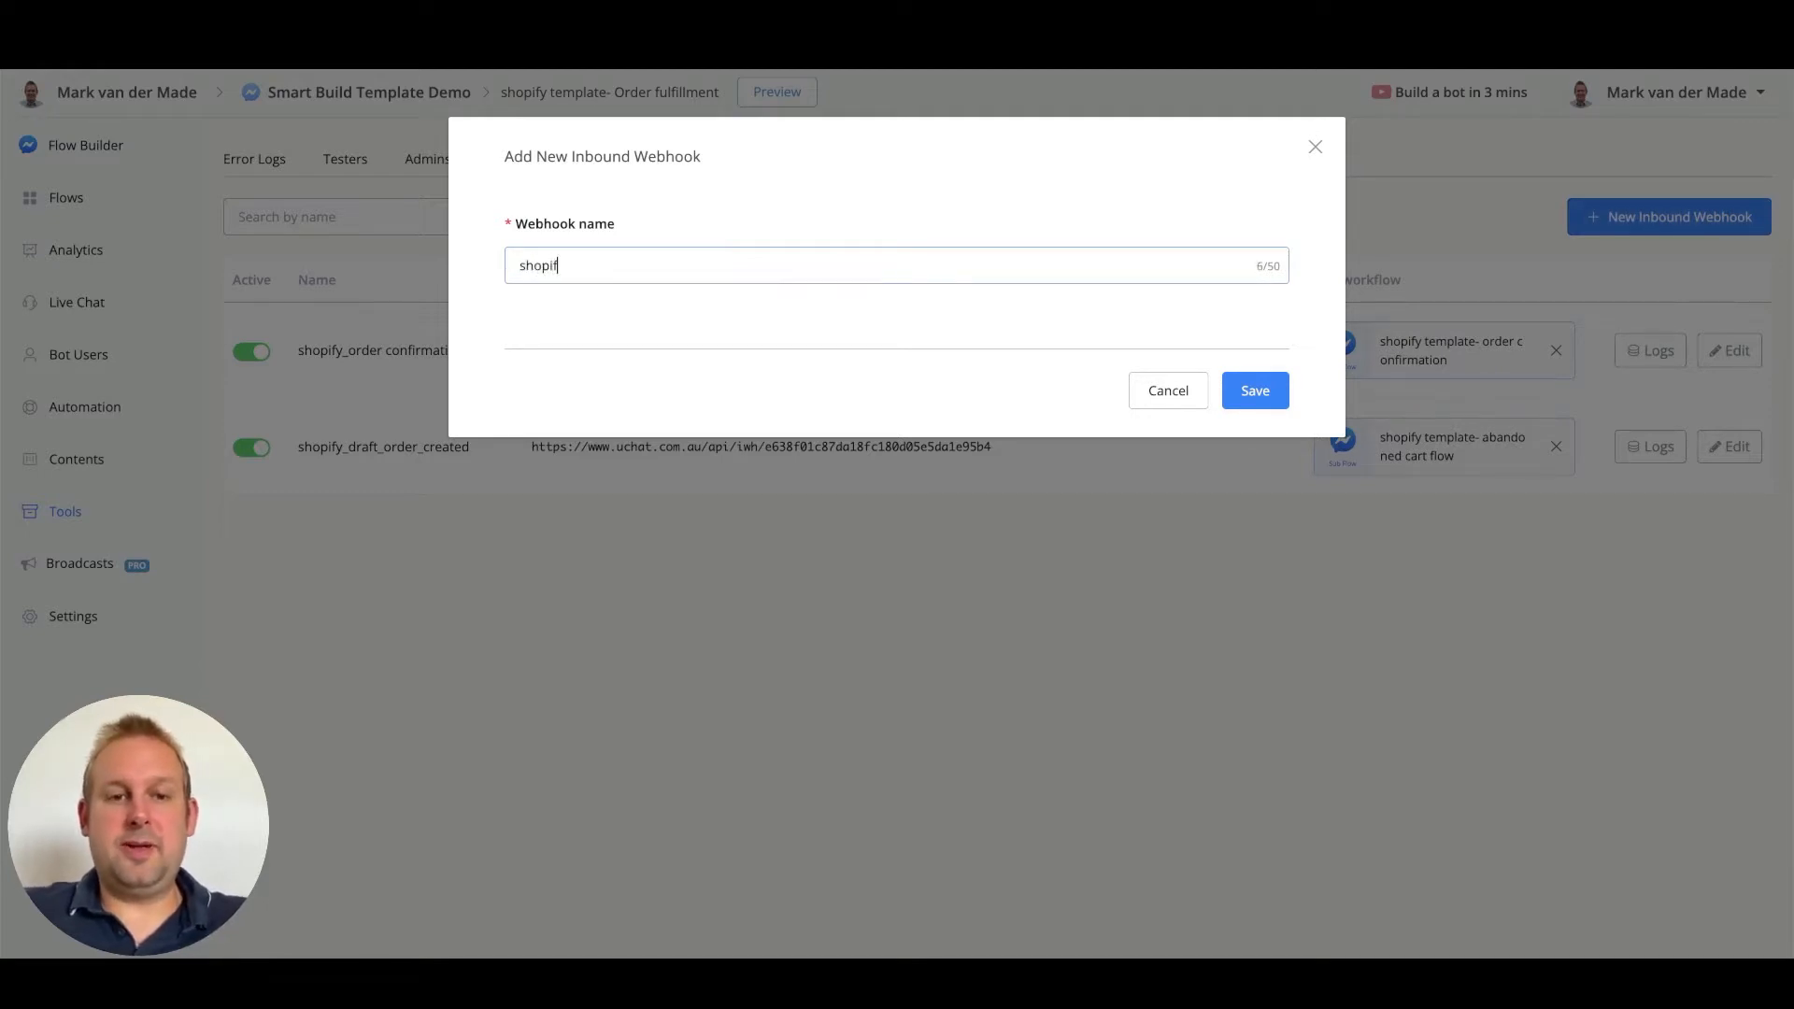
type("y_order_full")
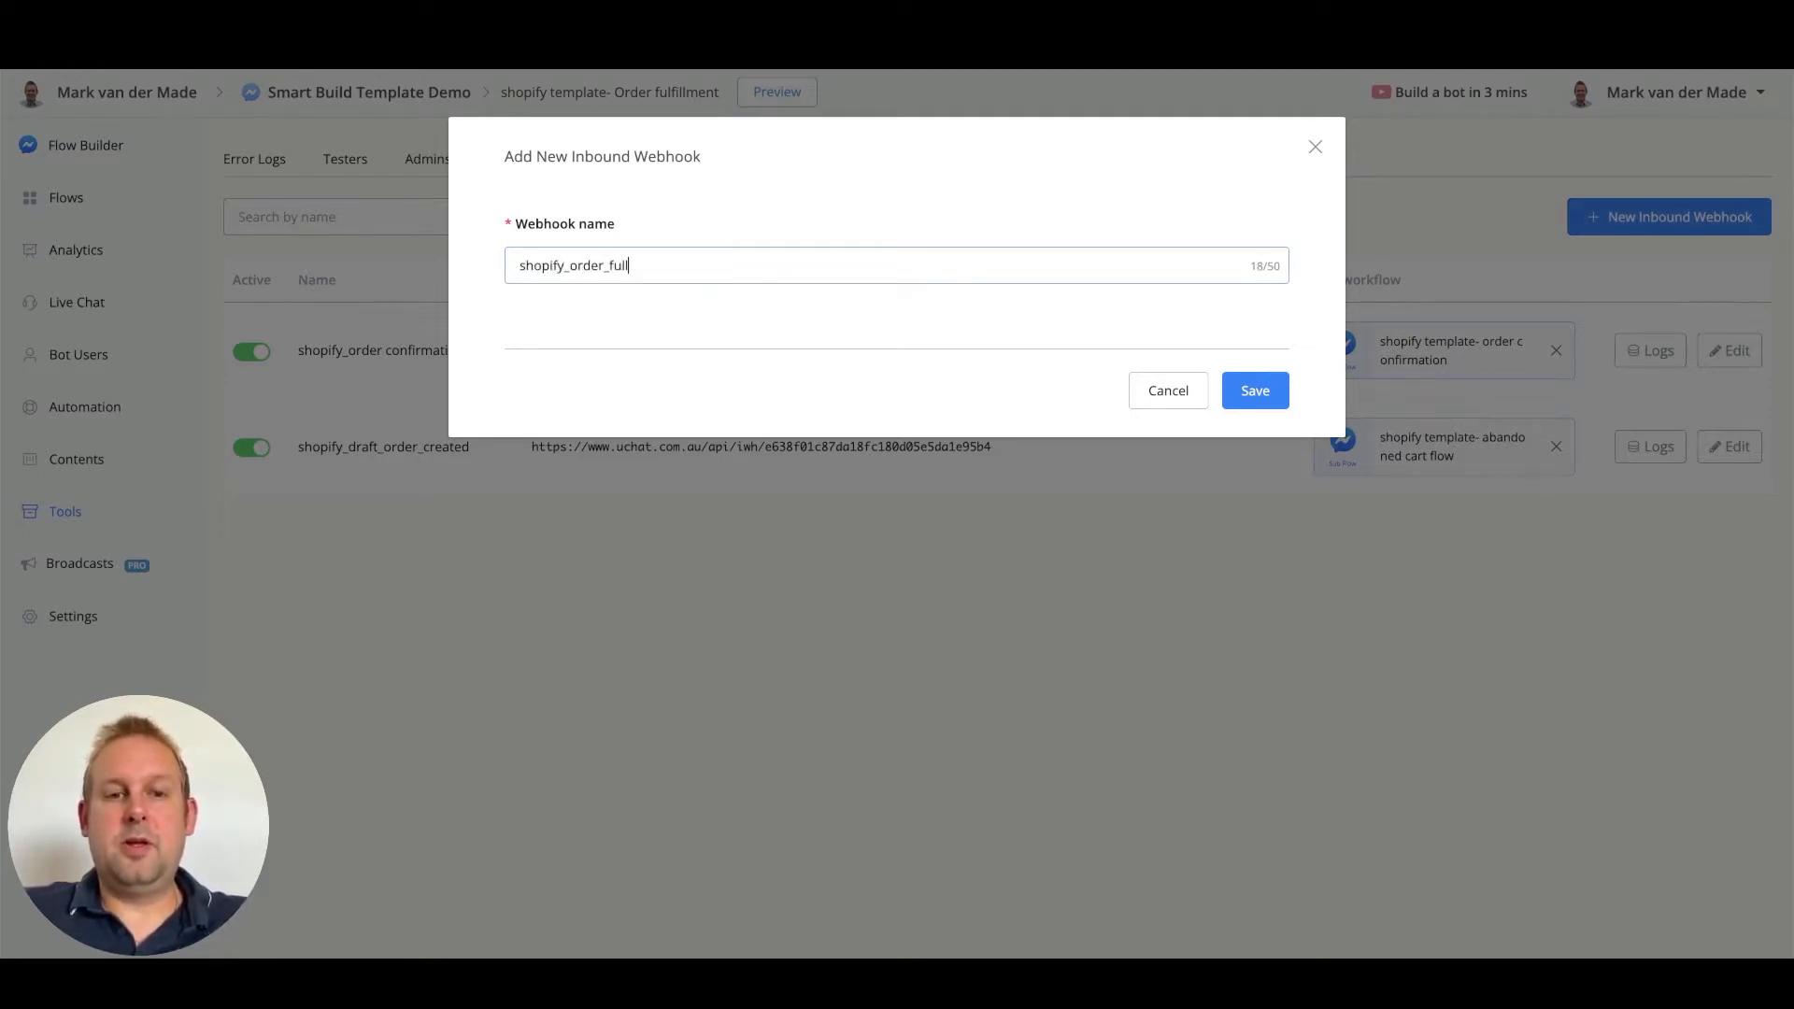
key("BackSpace")
type("fillment")
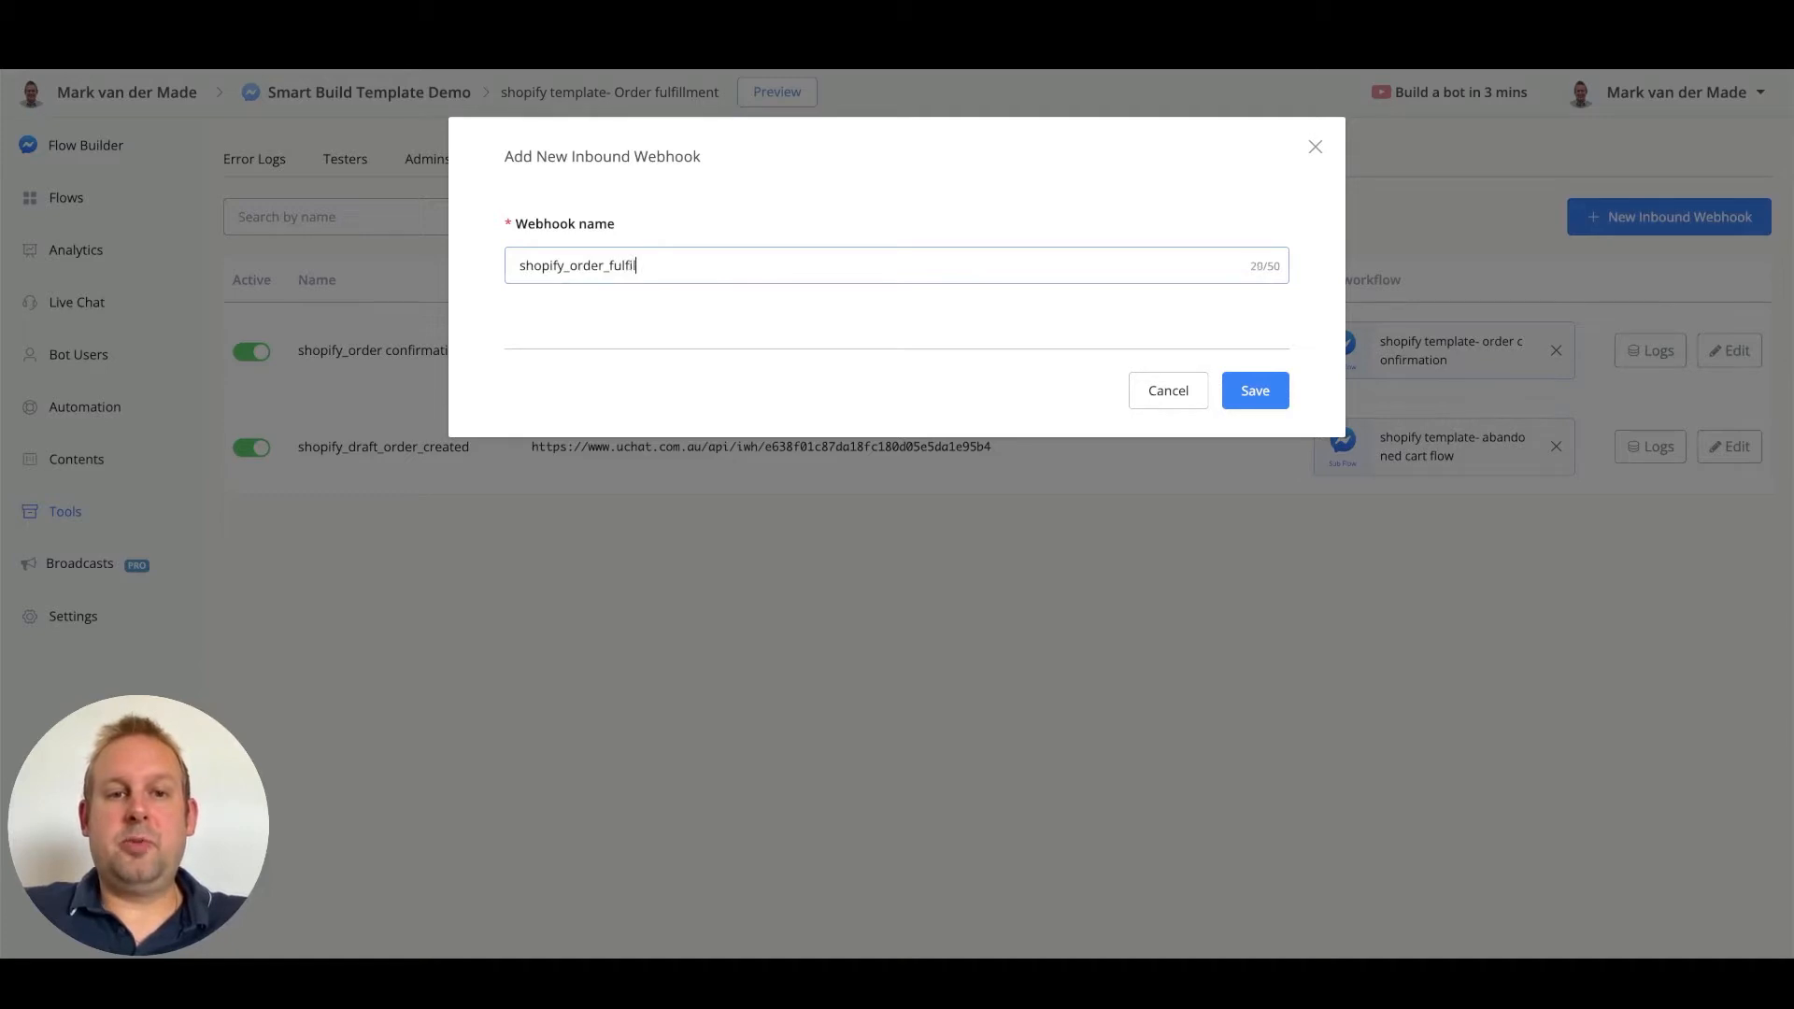
left_click(1255, 390)
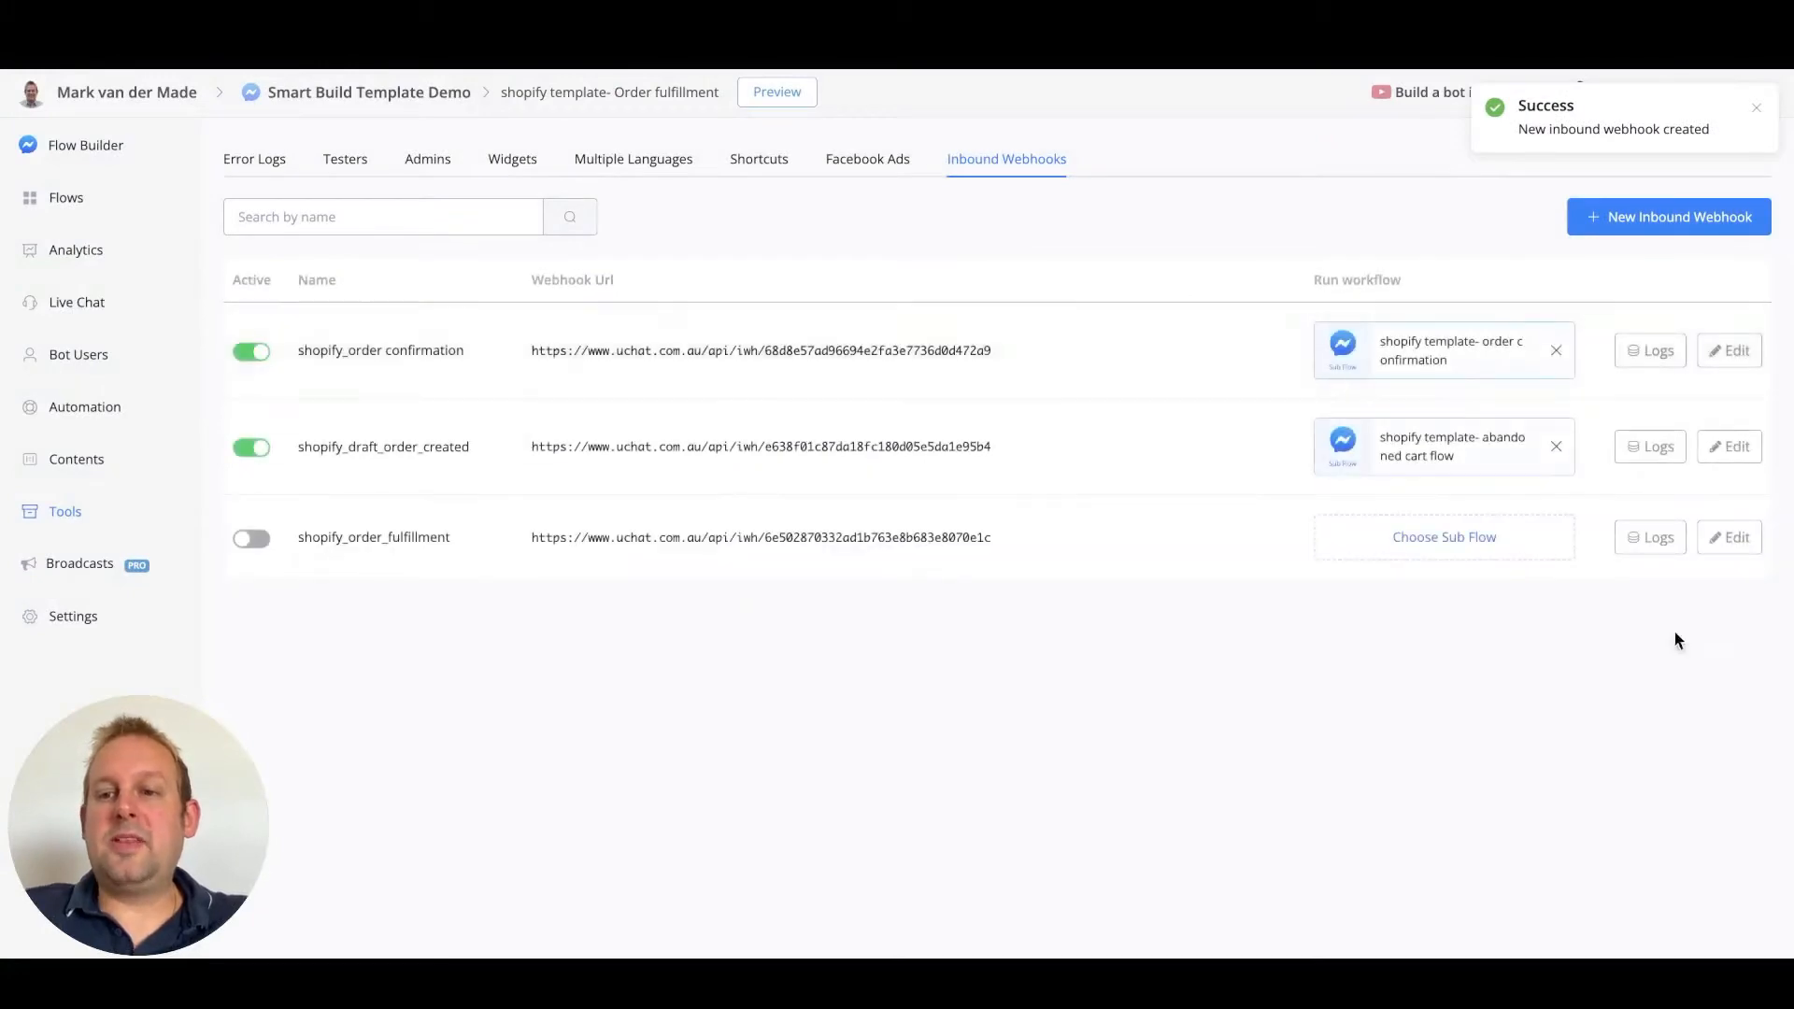
left_click(1747, 538)
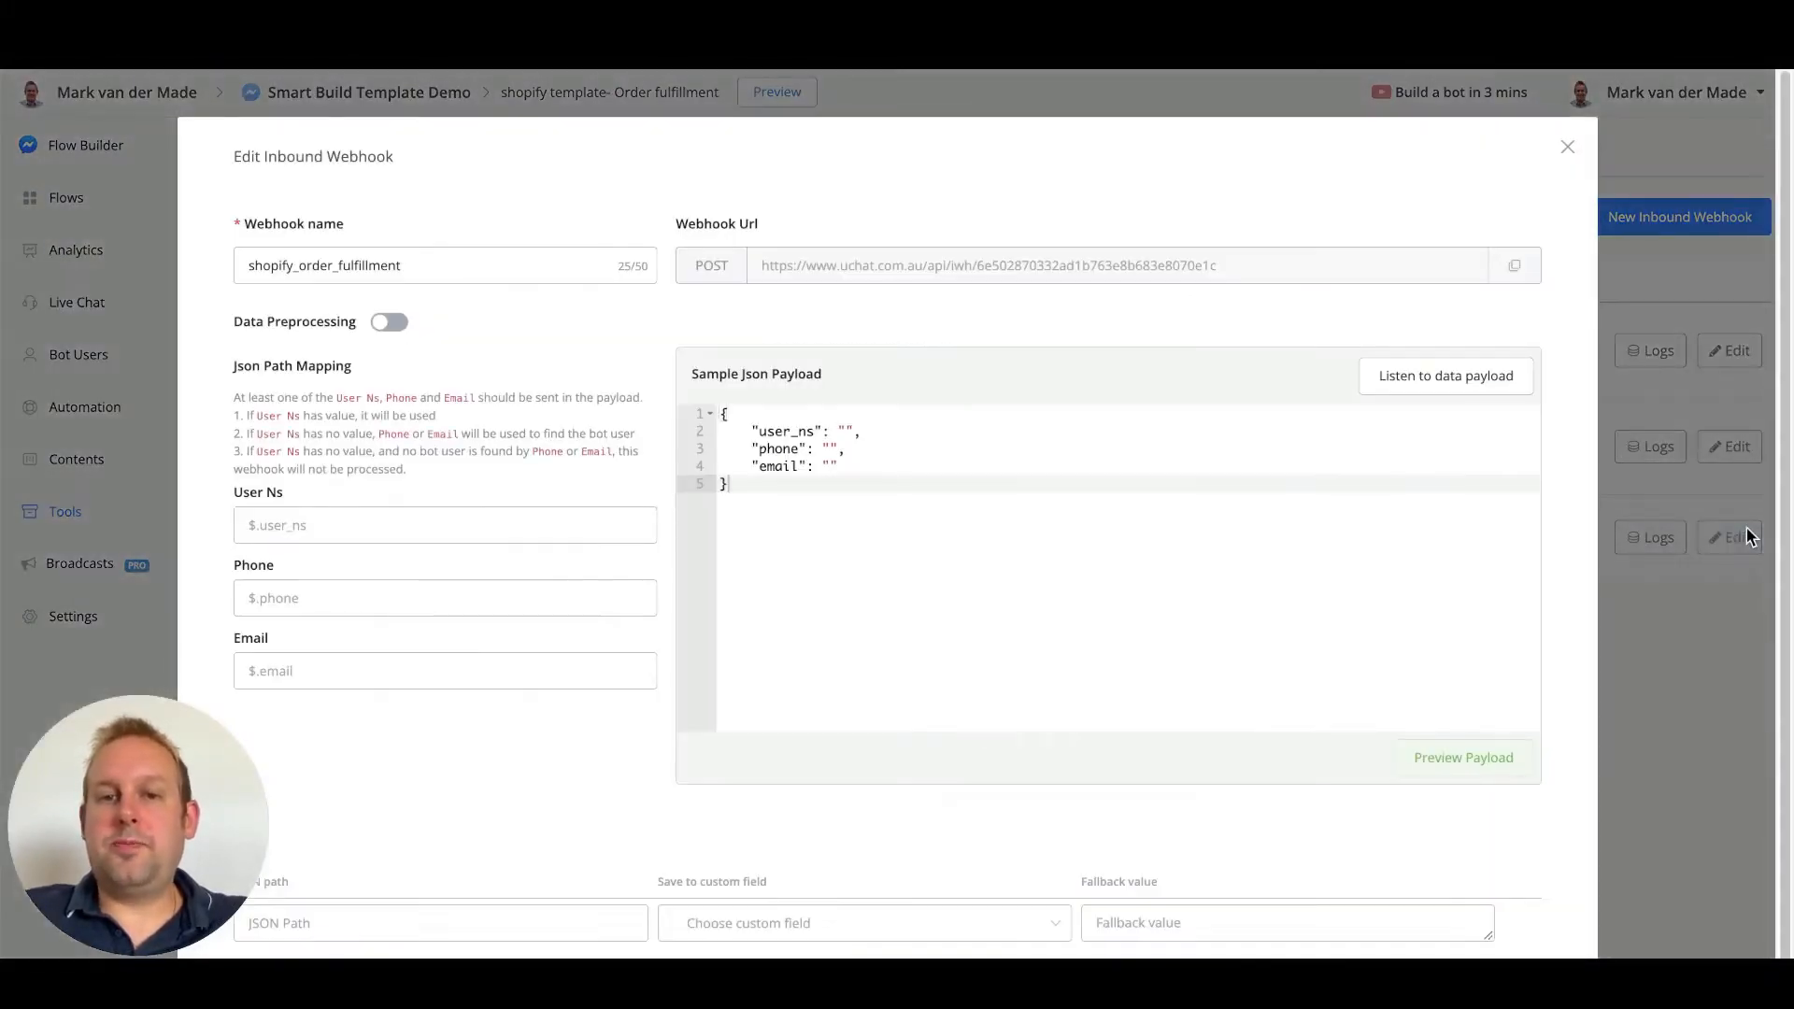
left_click(1519, 268)
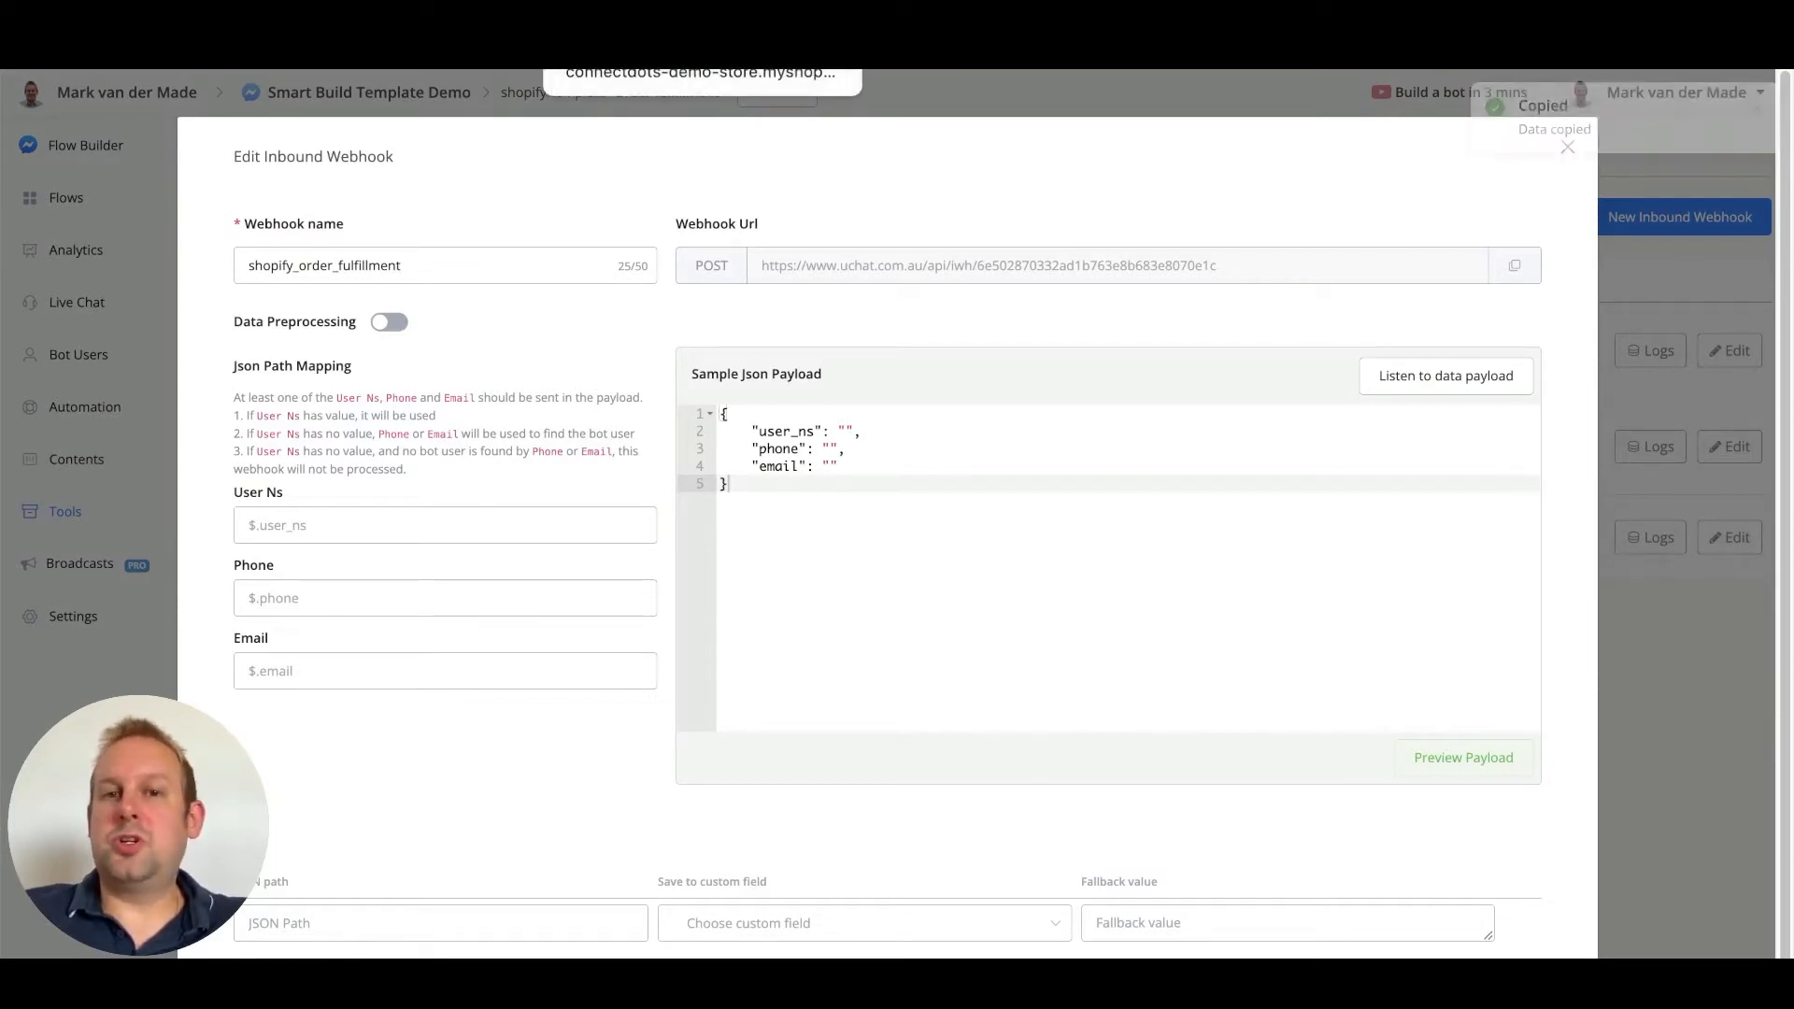
Save the Shopify webhook with the pasted UChat URL and API version 2022-10 (Release candidate)
left_click(673, 52)
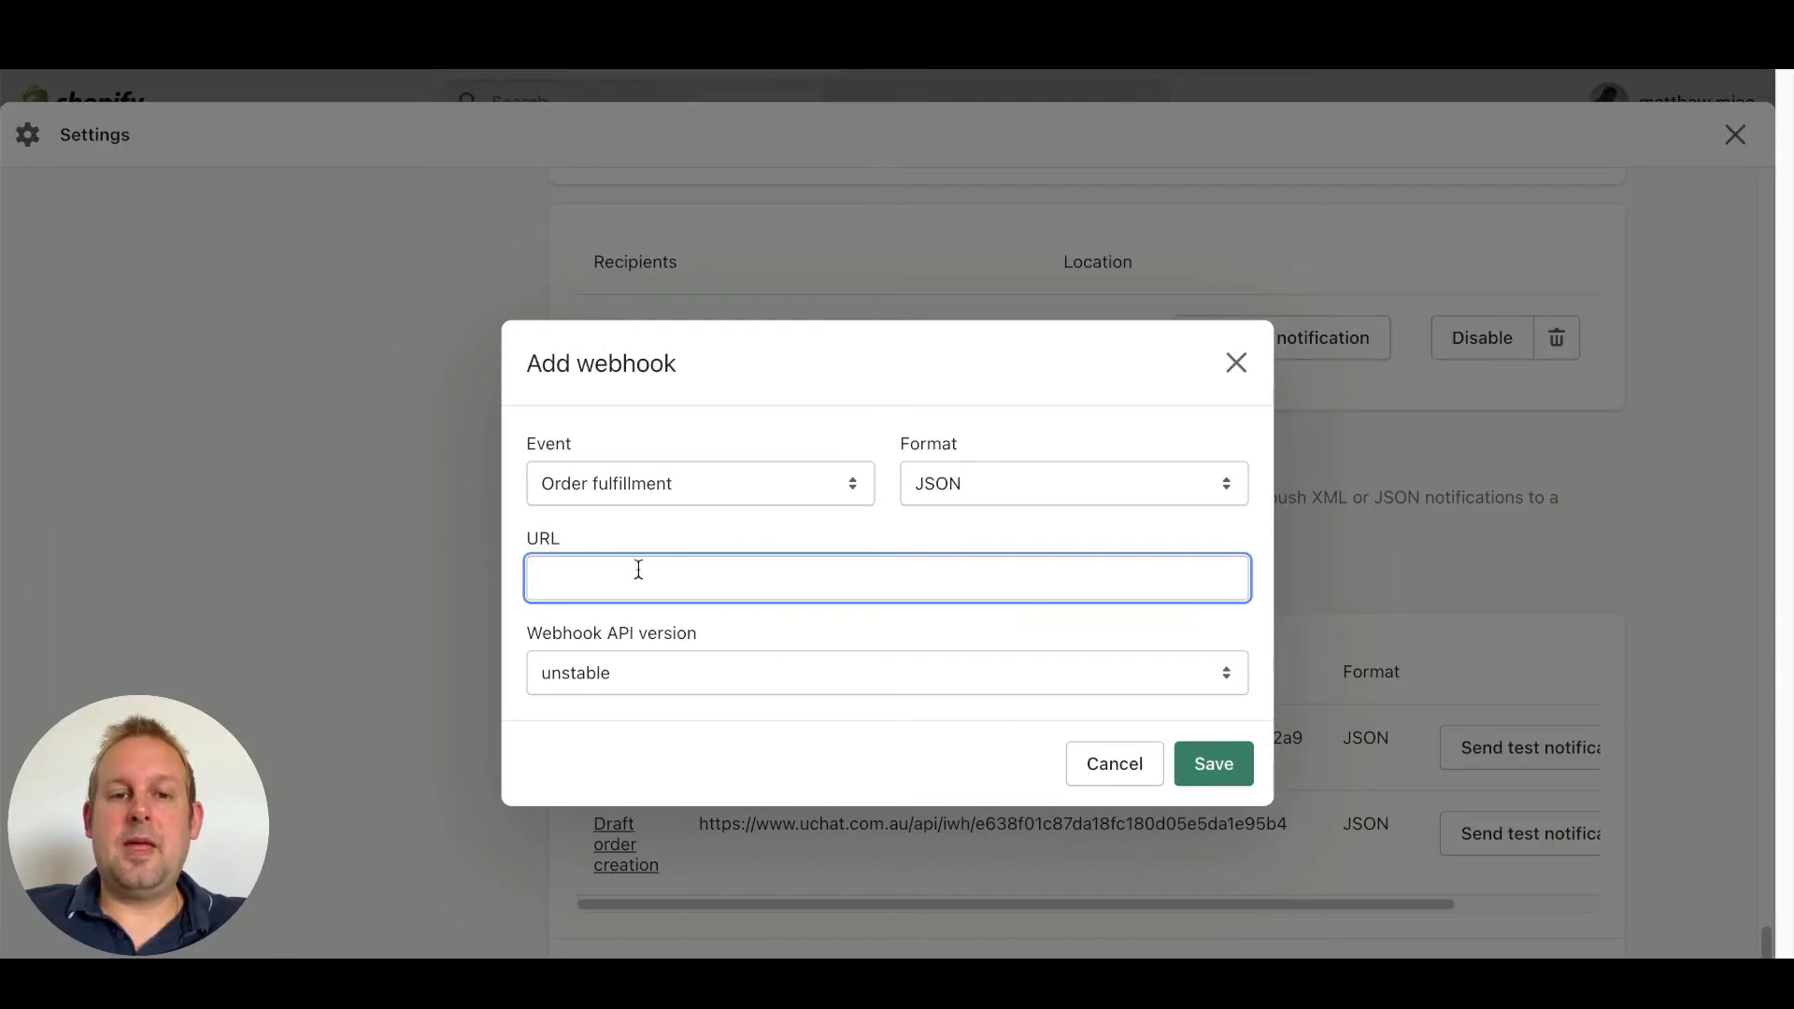
key("ctrl+v")
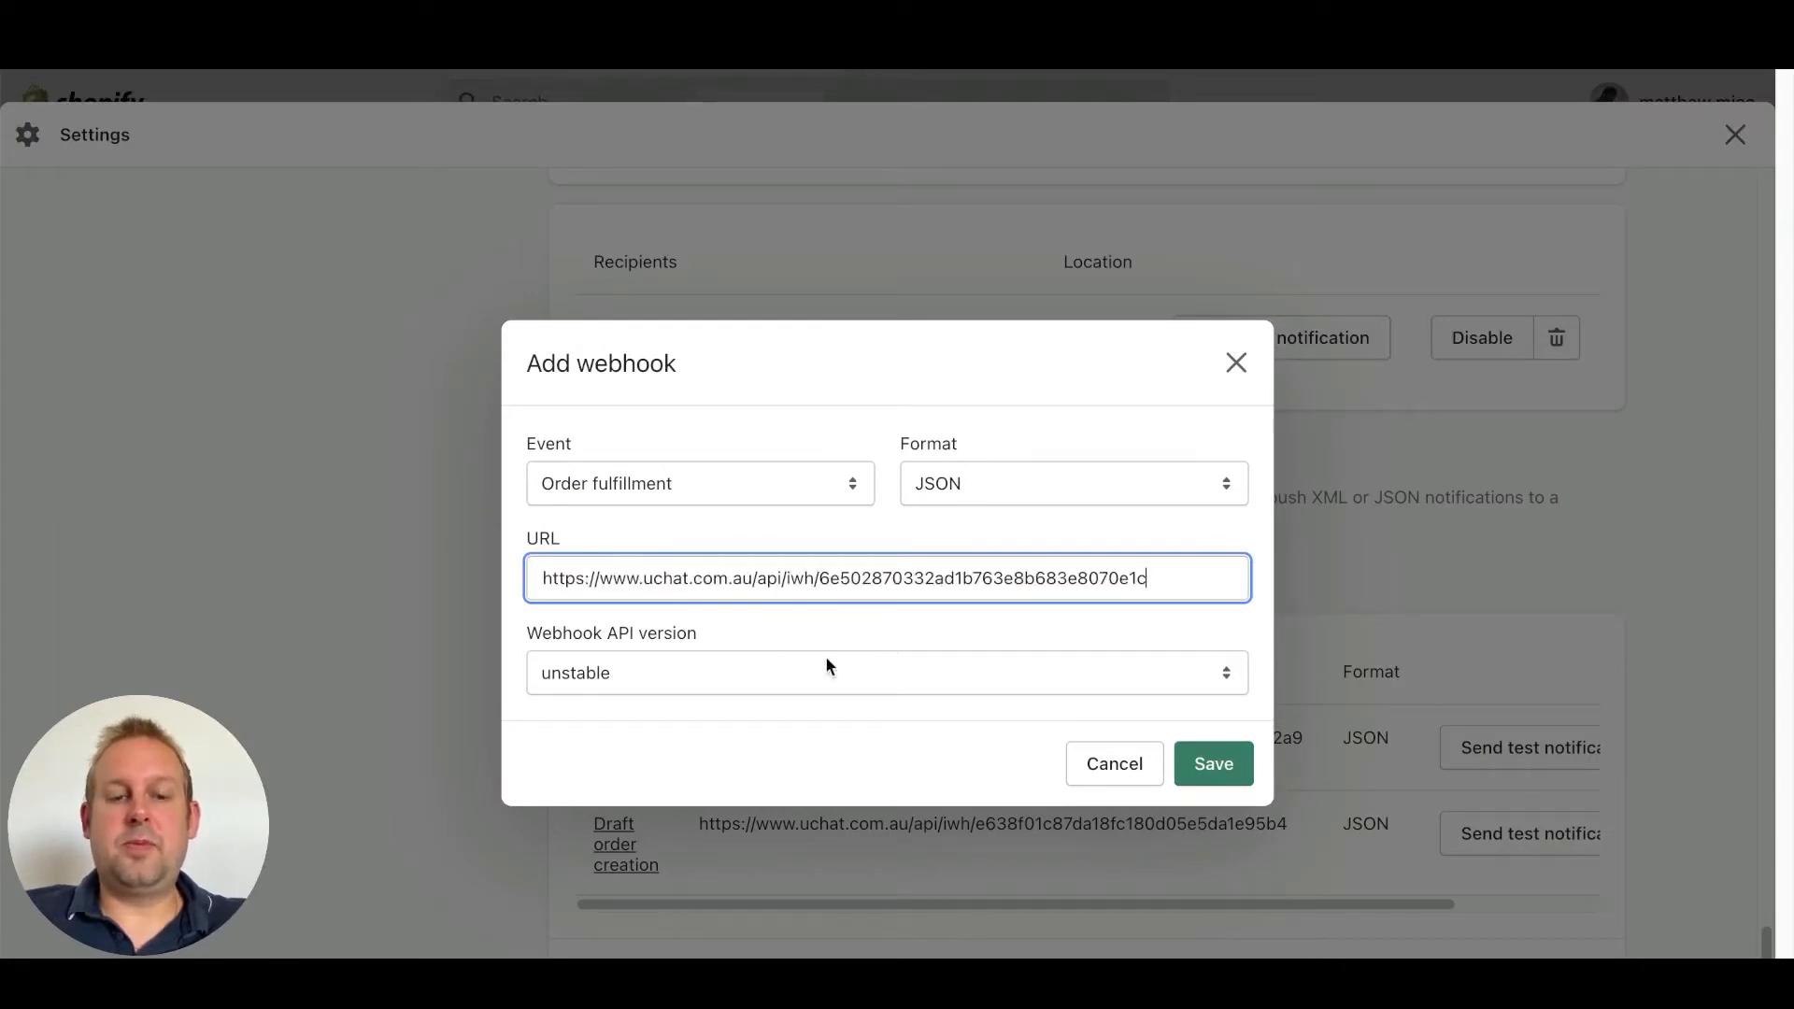
left_click(653, 674)
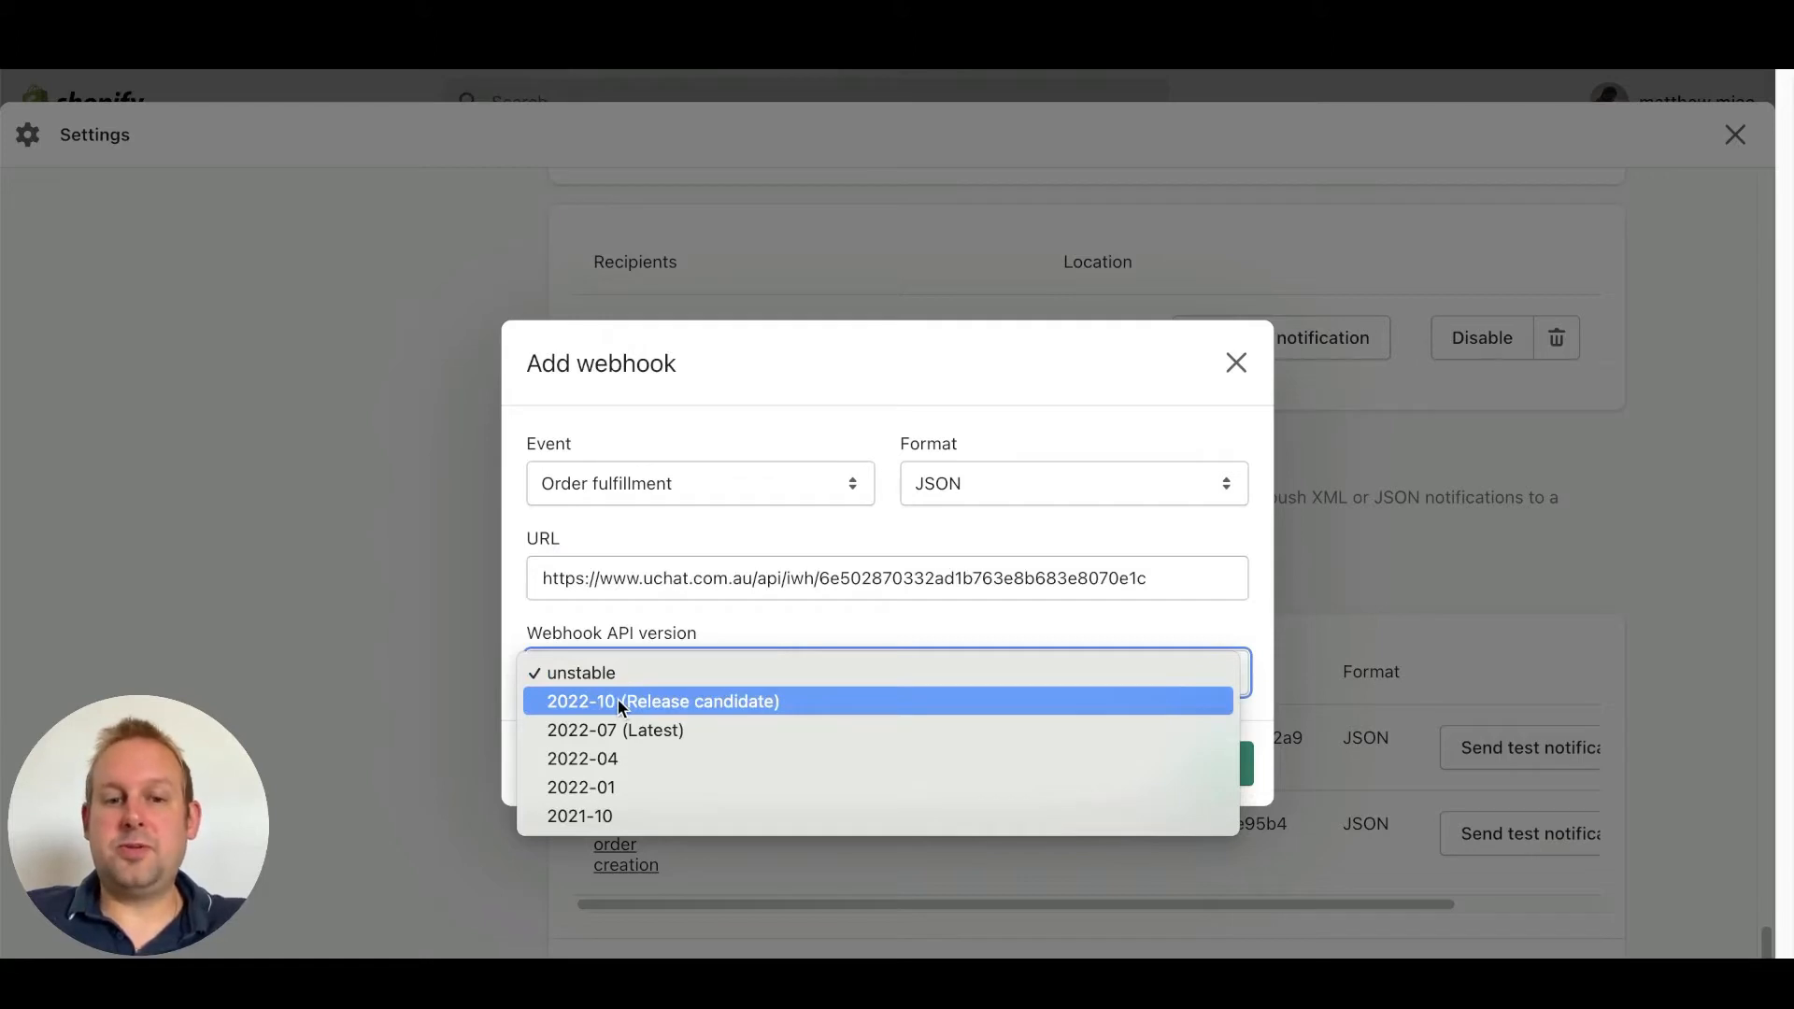
left_click(621, 702)
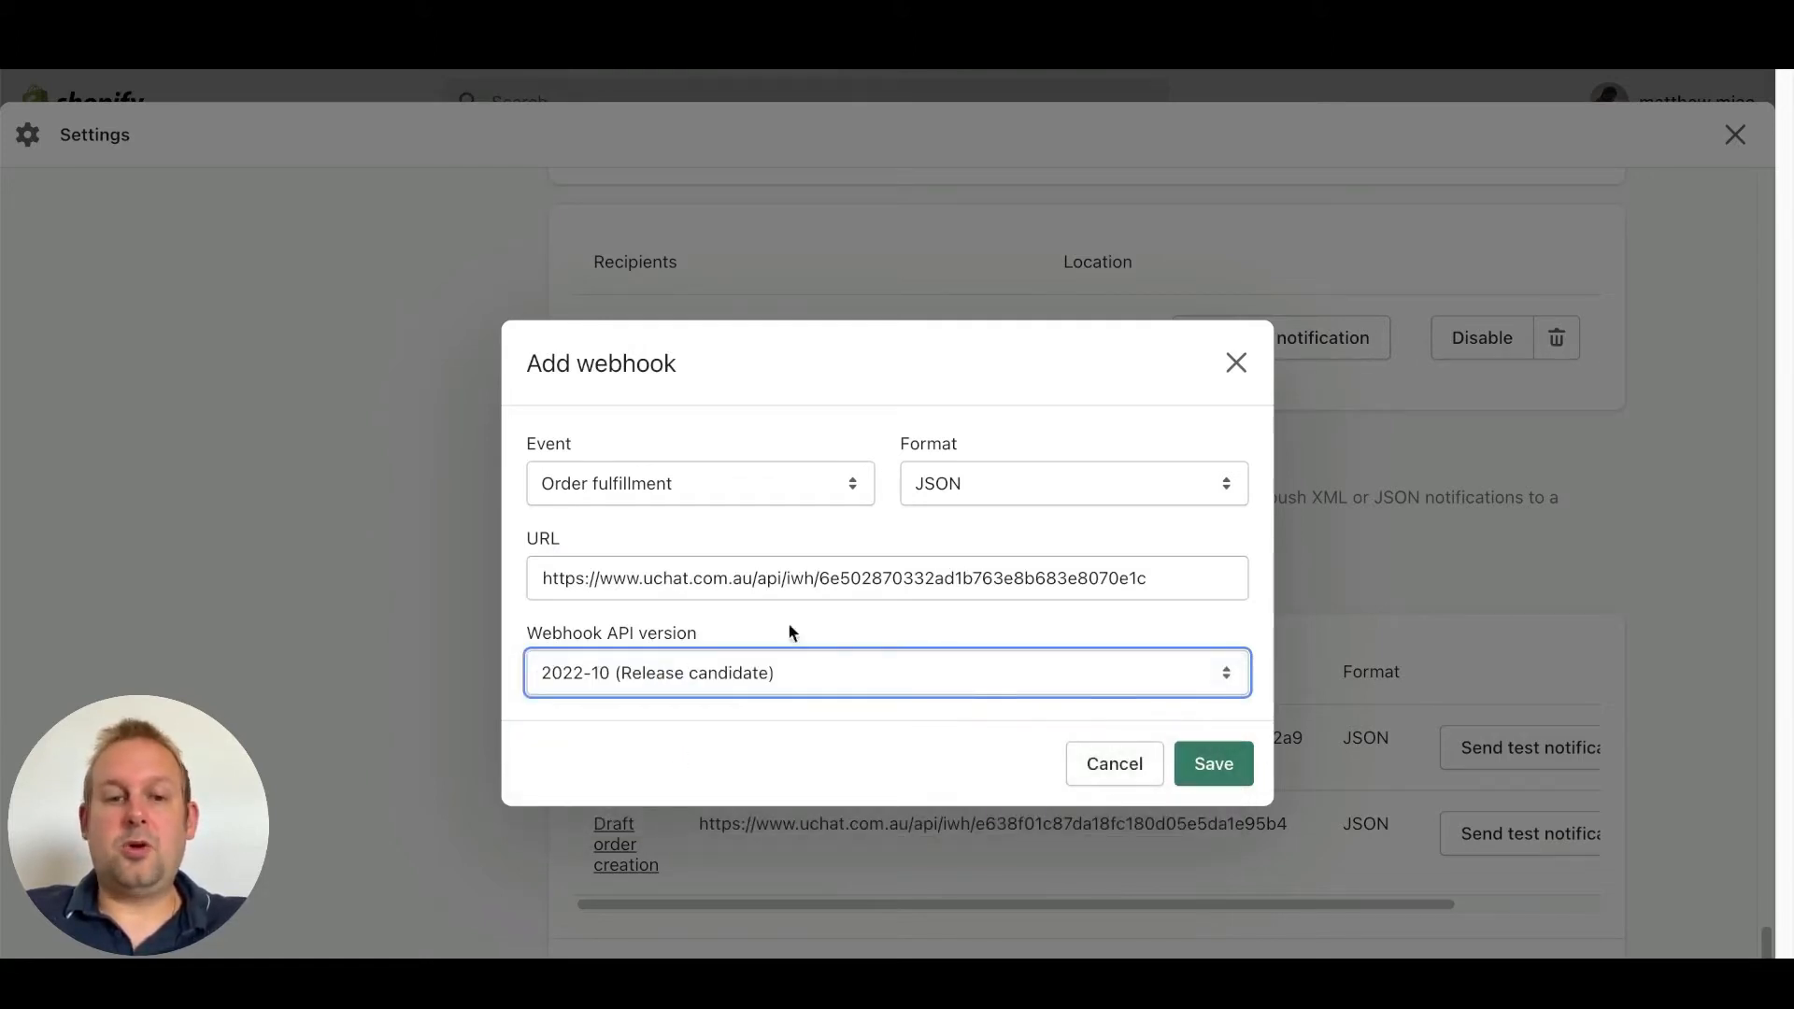
left_click(1224, 763)
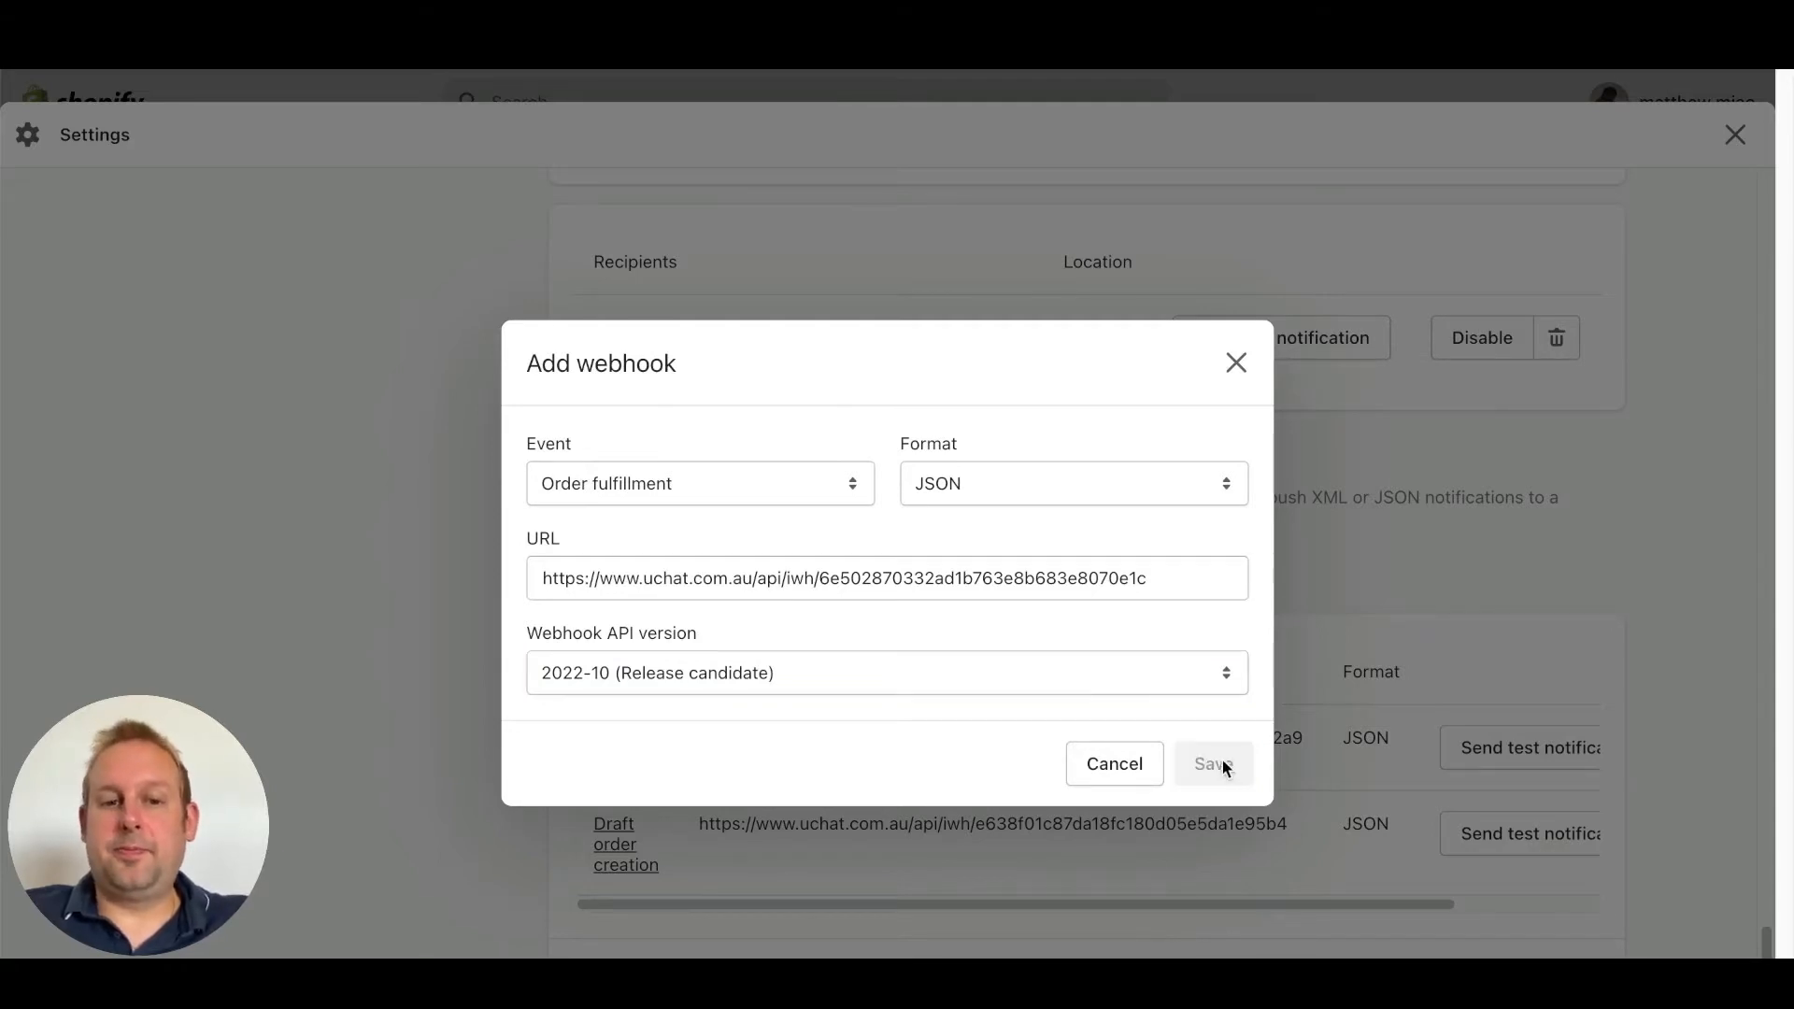
scroll(1052, 588, "down", 2)
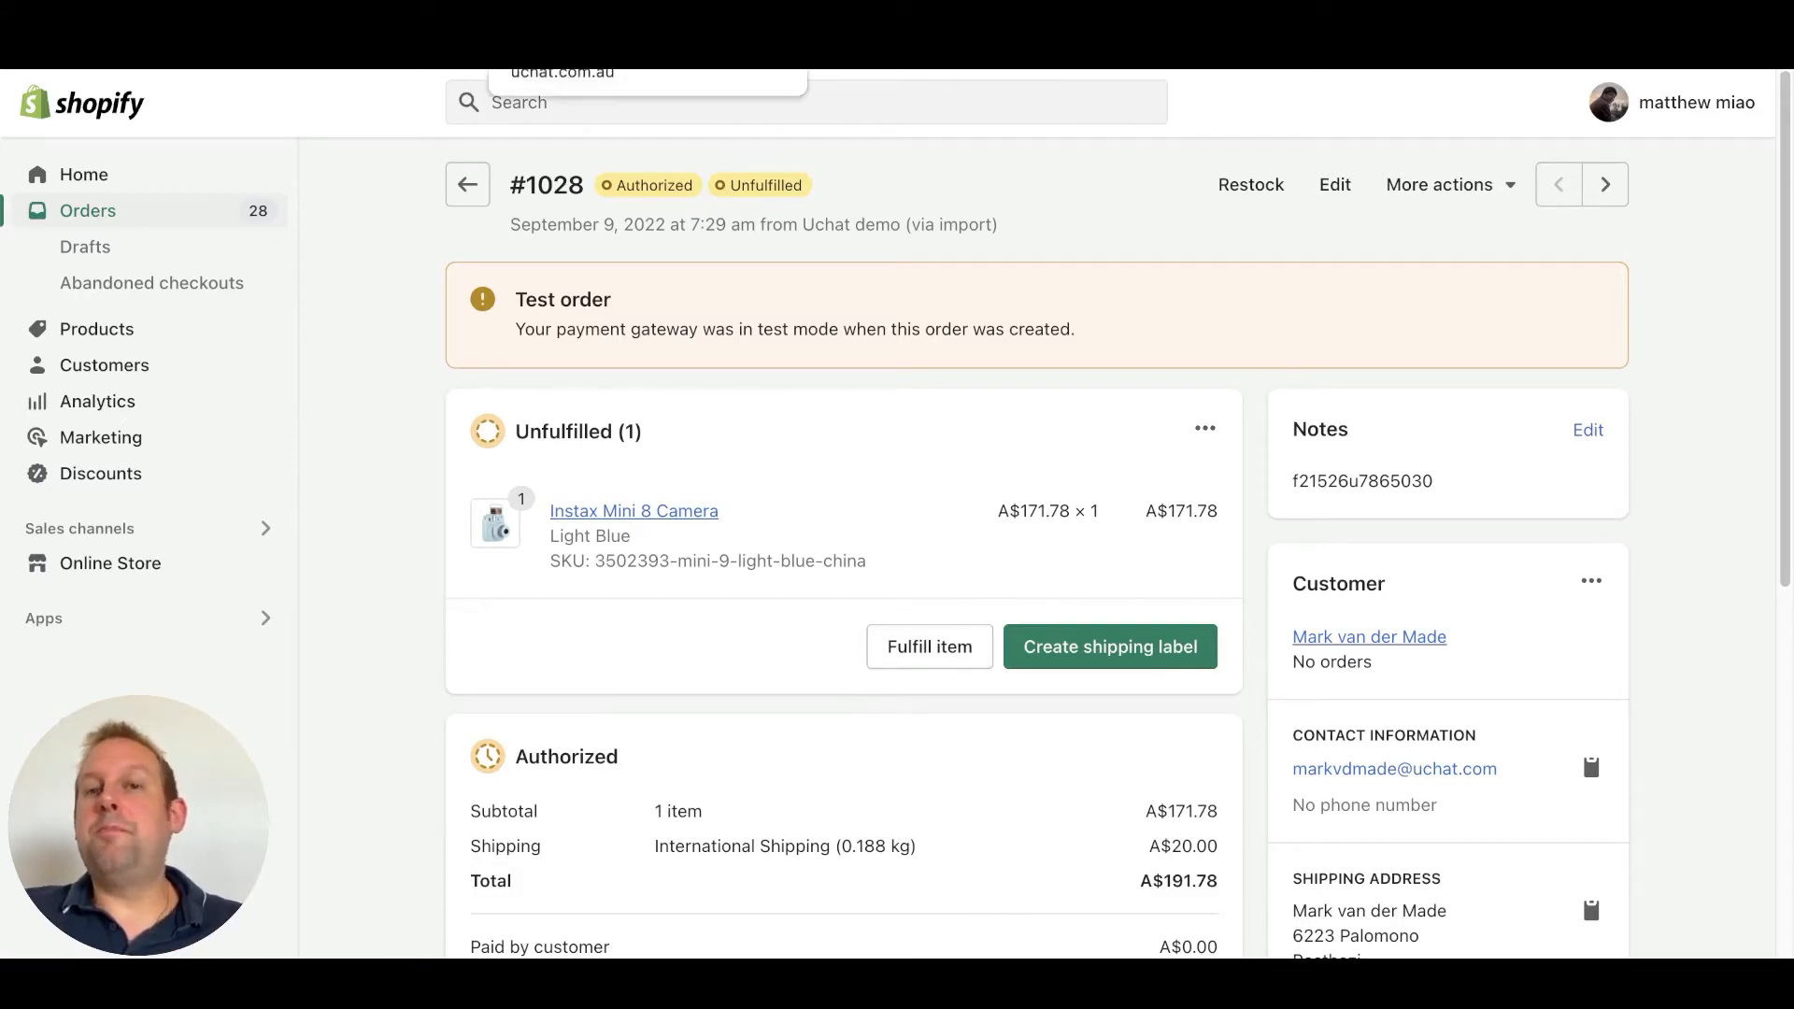
Have UChat listen for a sample payload, then fulfil the camera order with tracking number BSP344224K
left_click(551, 66)
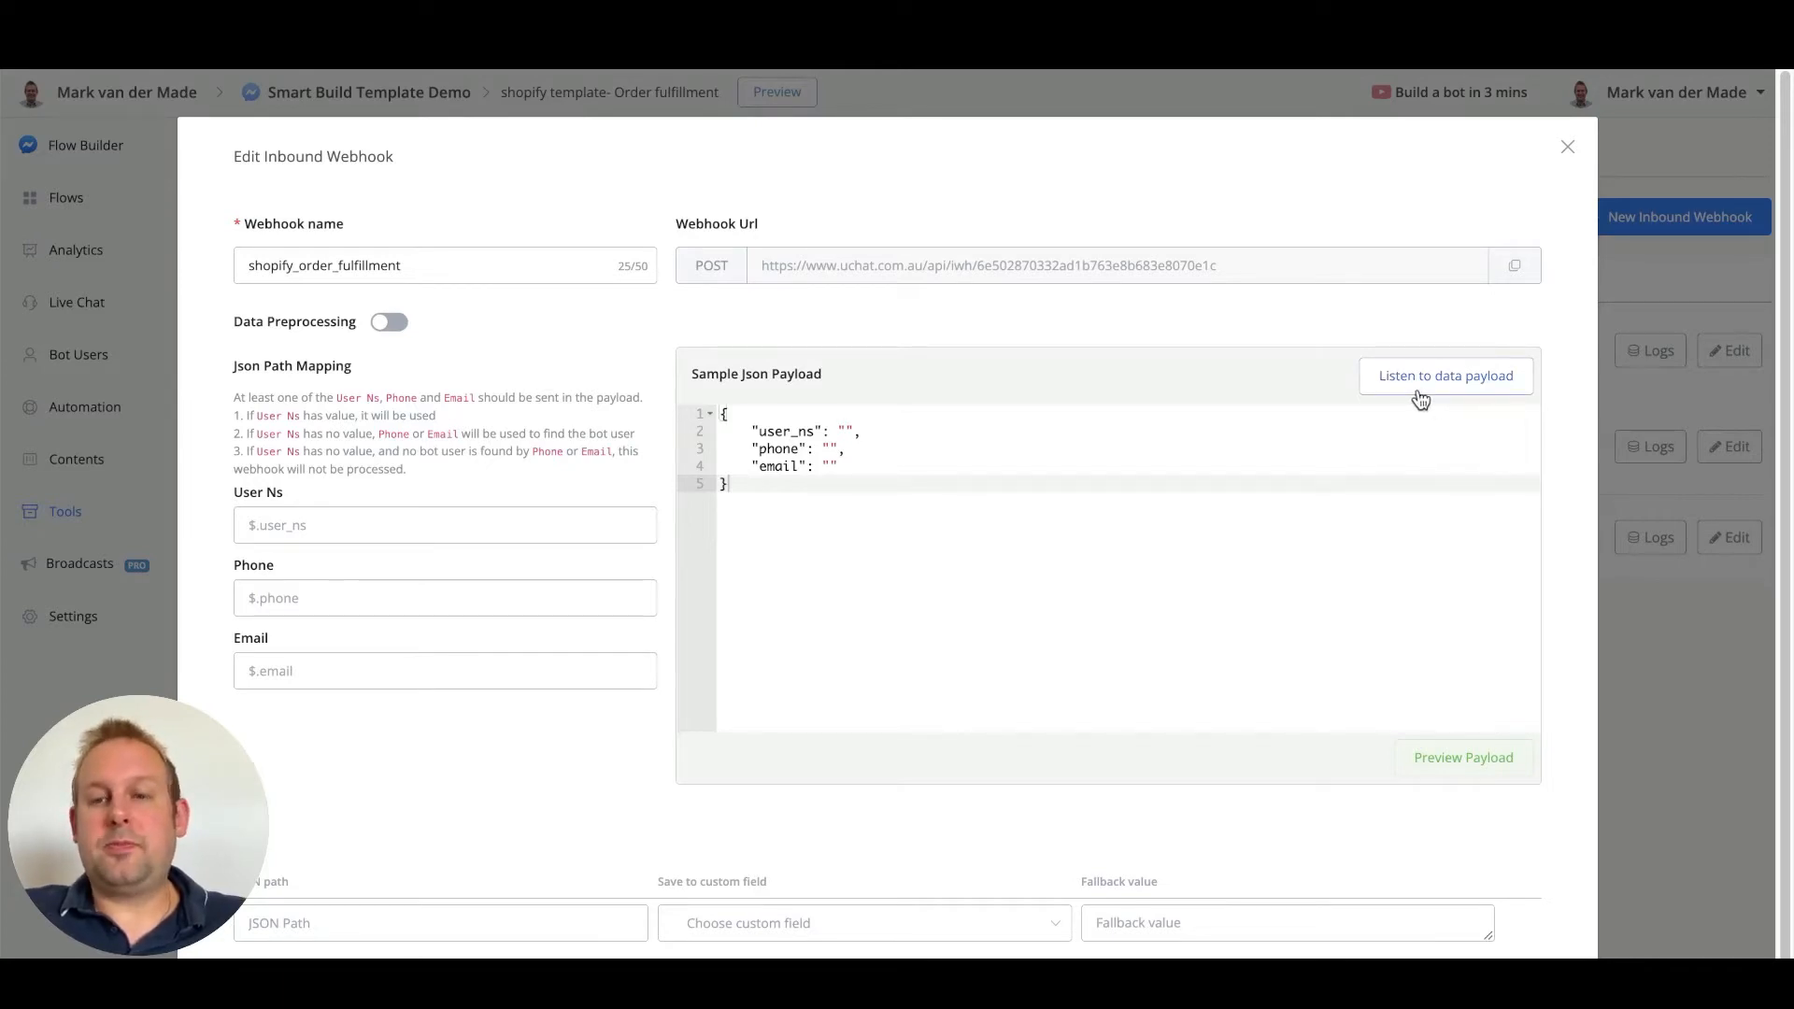
left_click(1420, 400)
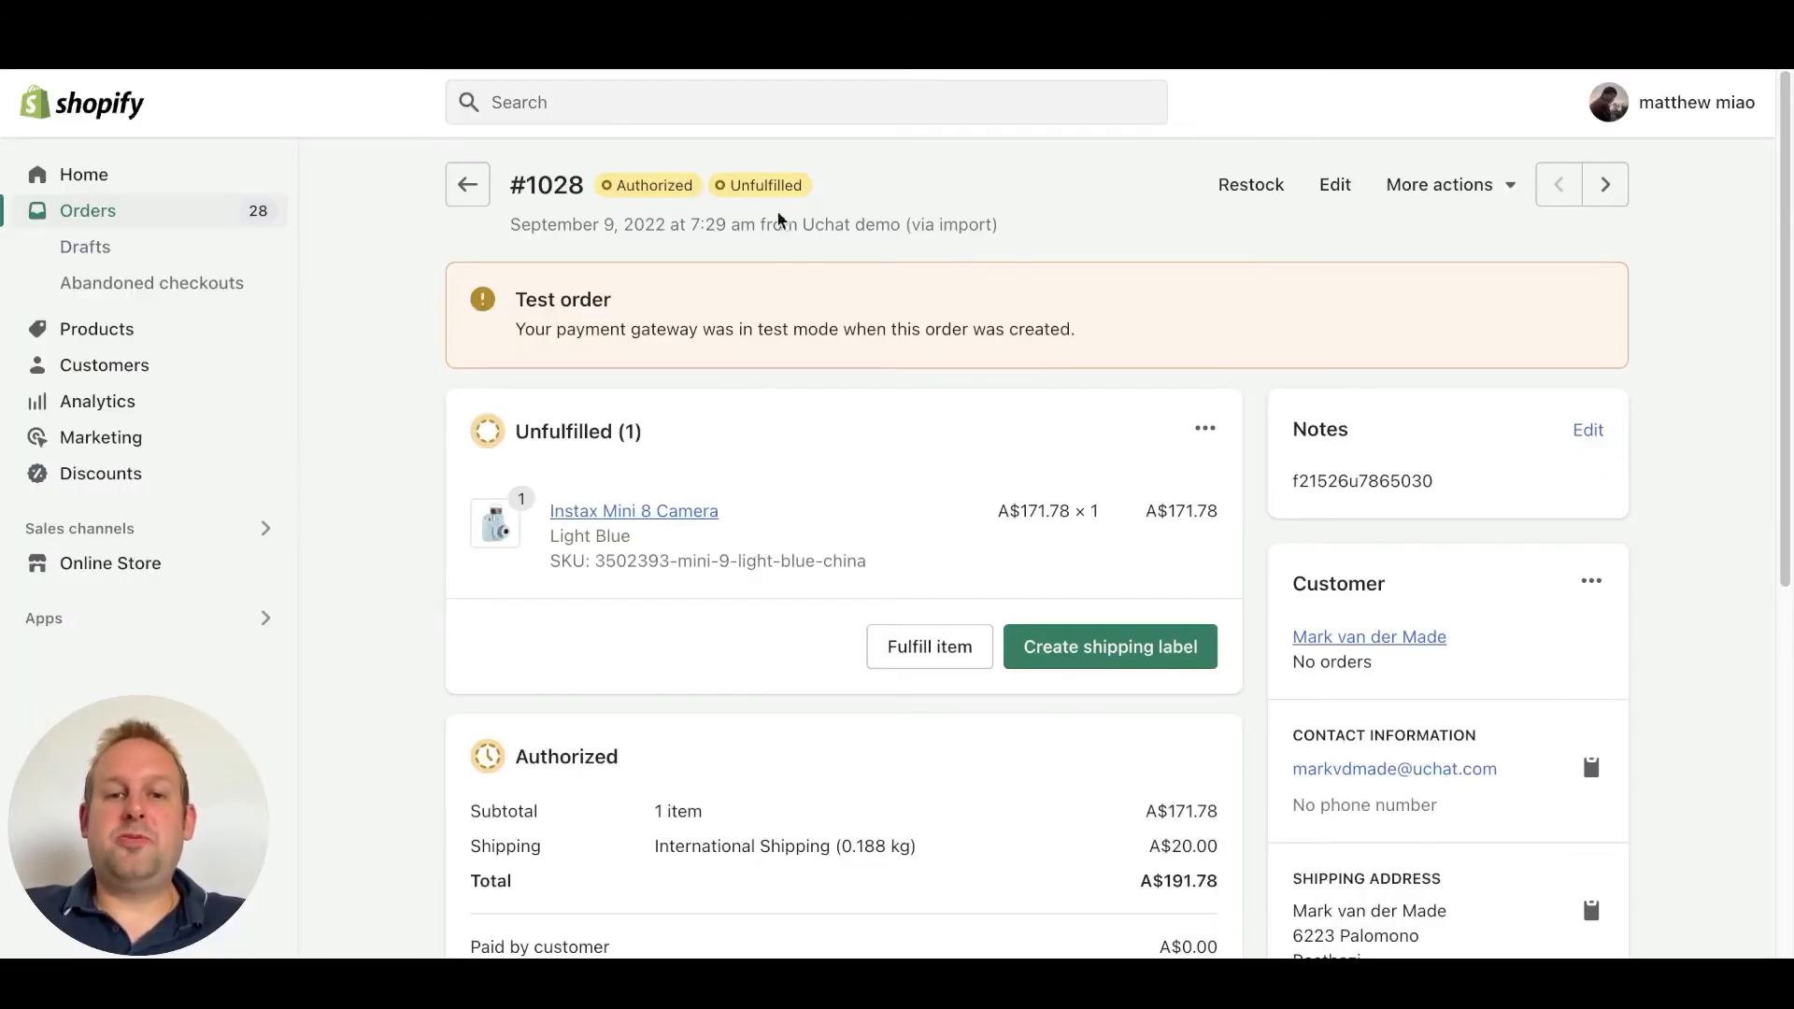
left_click(931, 645)
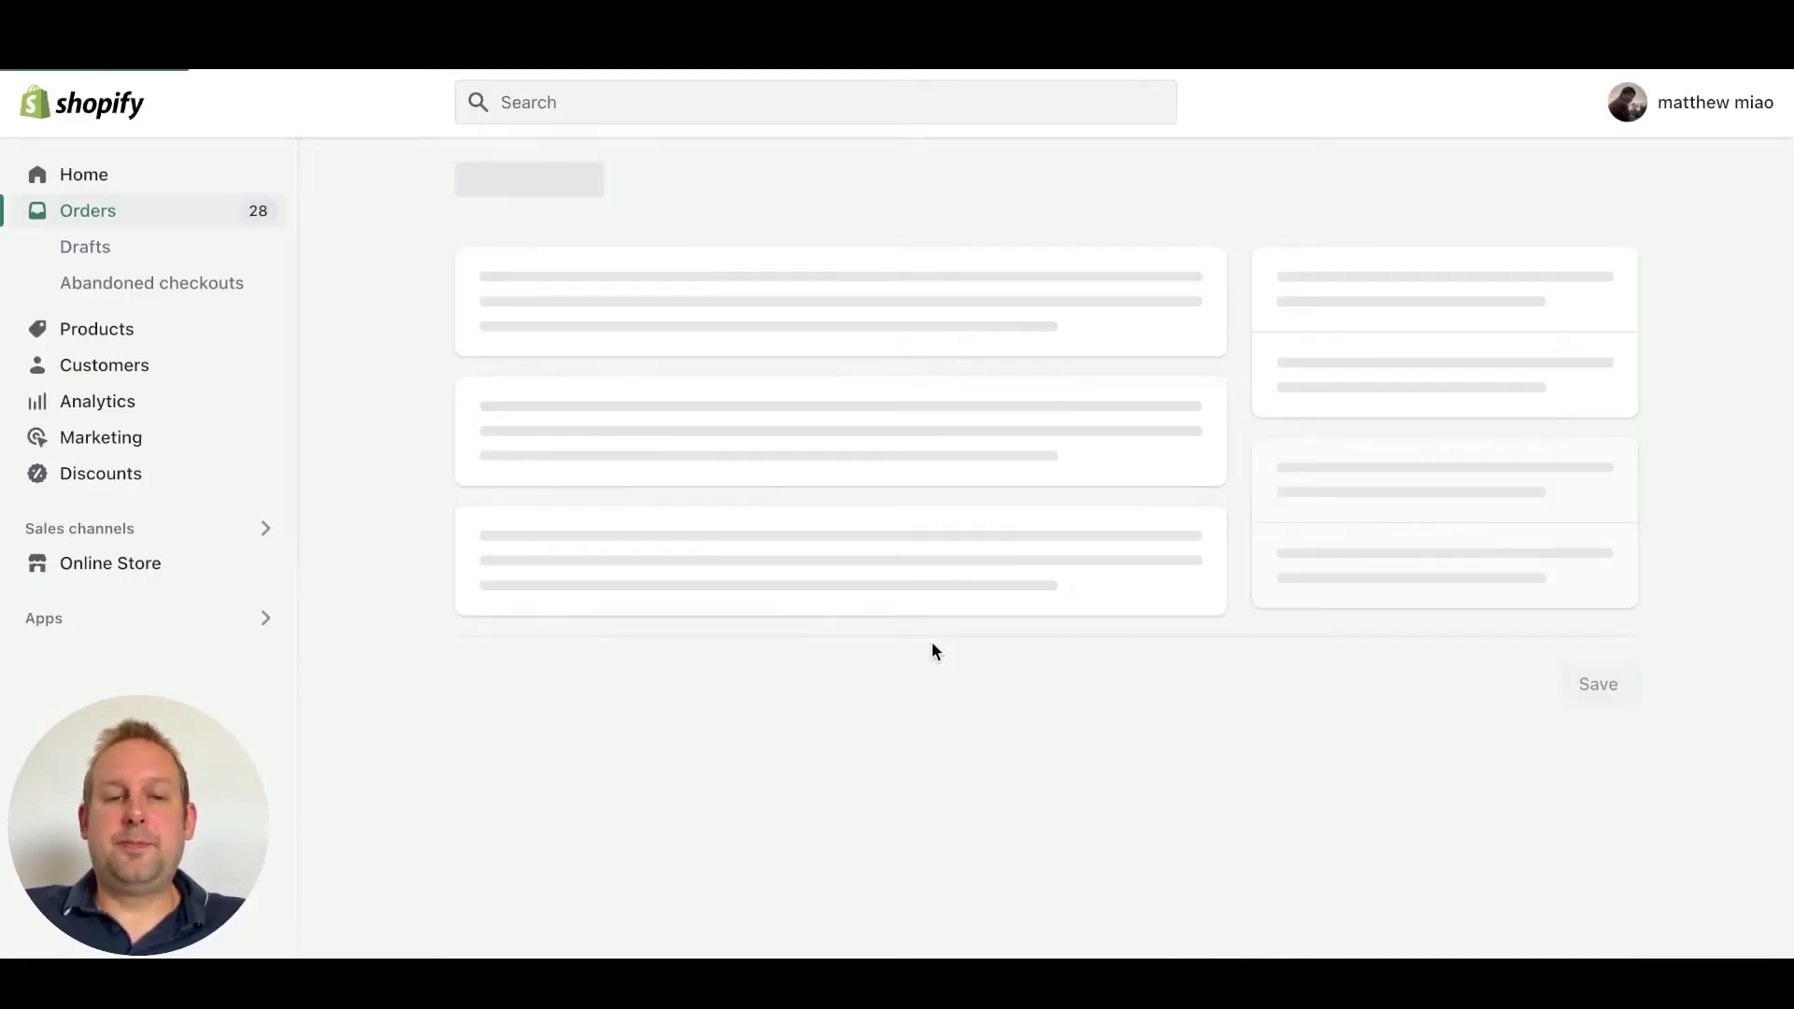
left_click(673, 569)
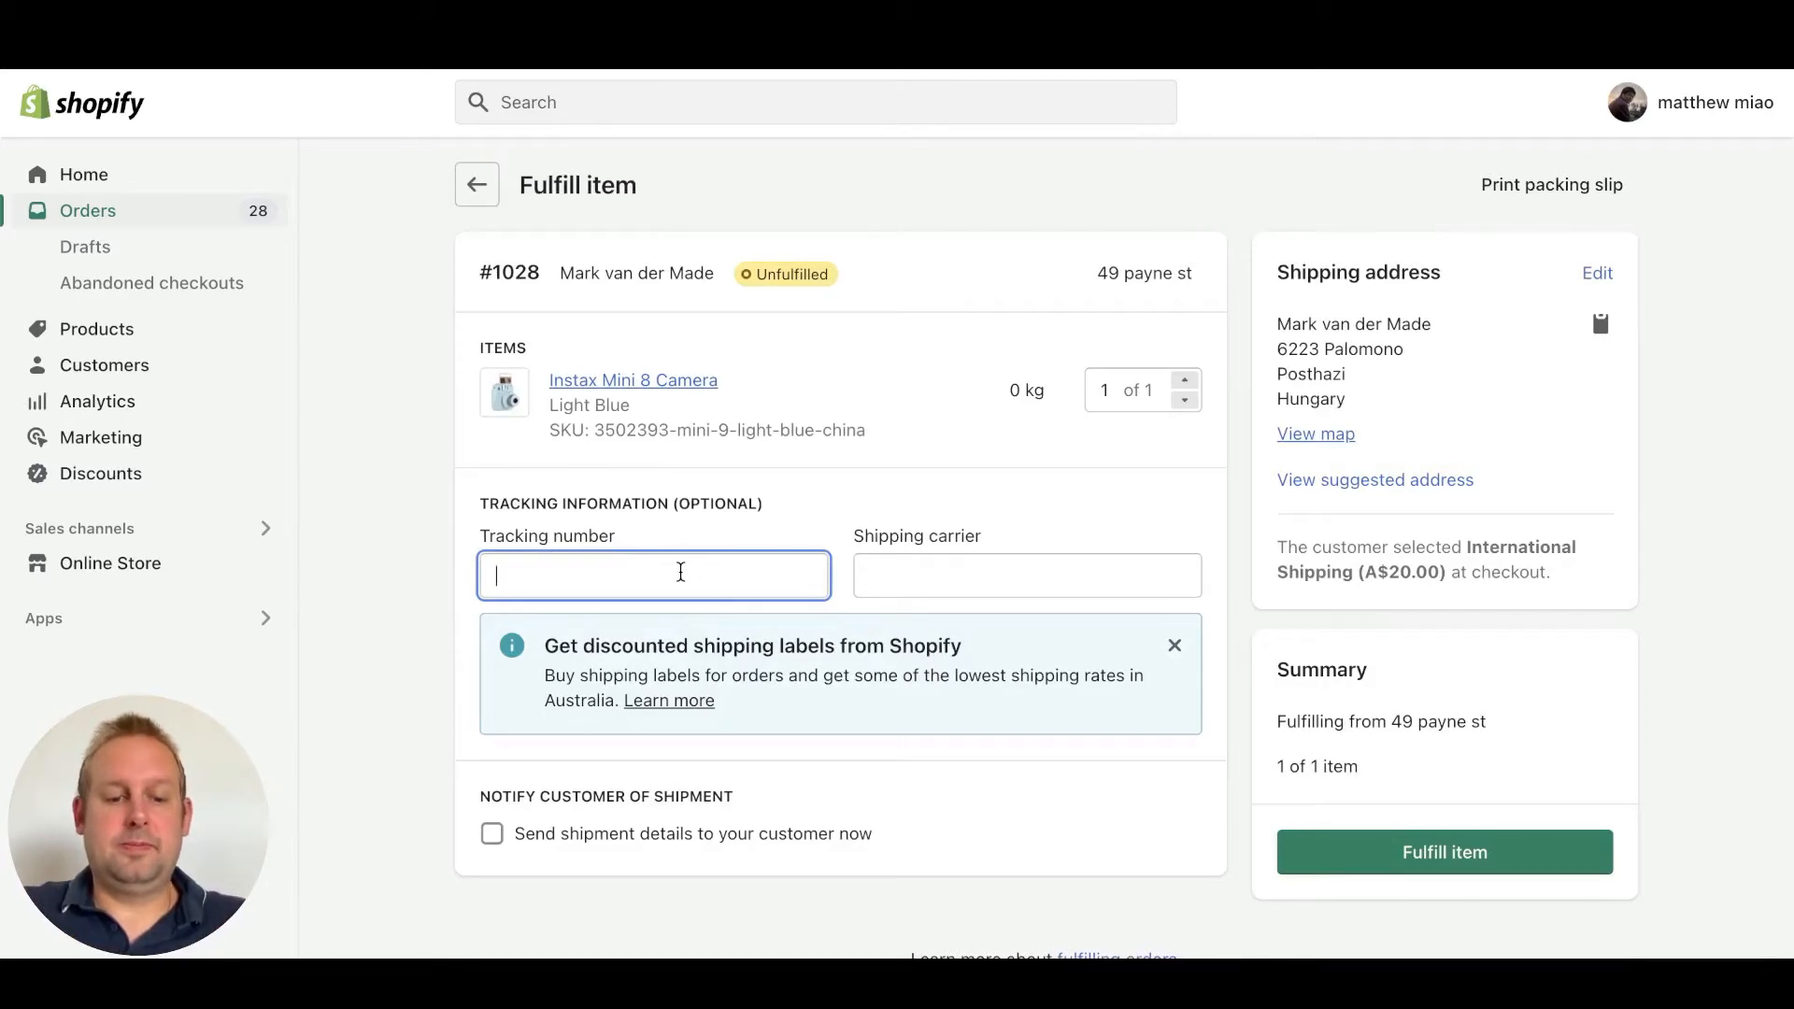
type("BSP344224K")
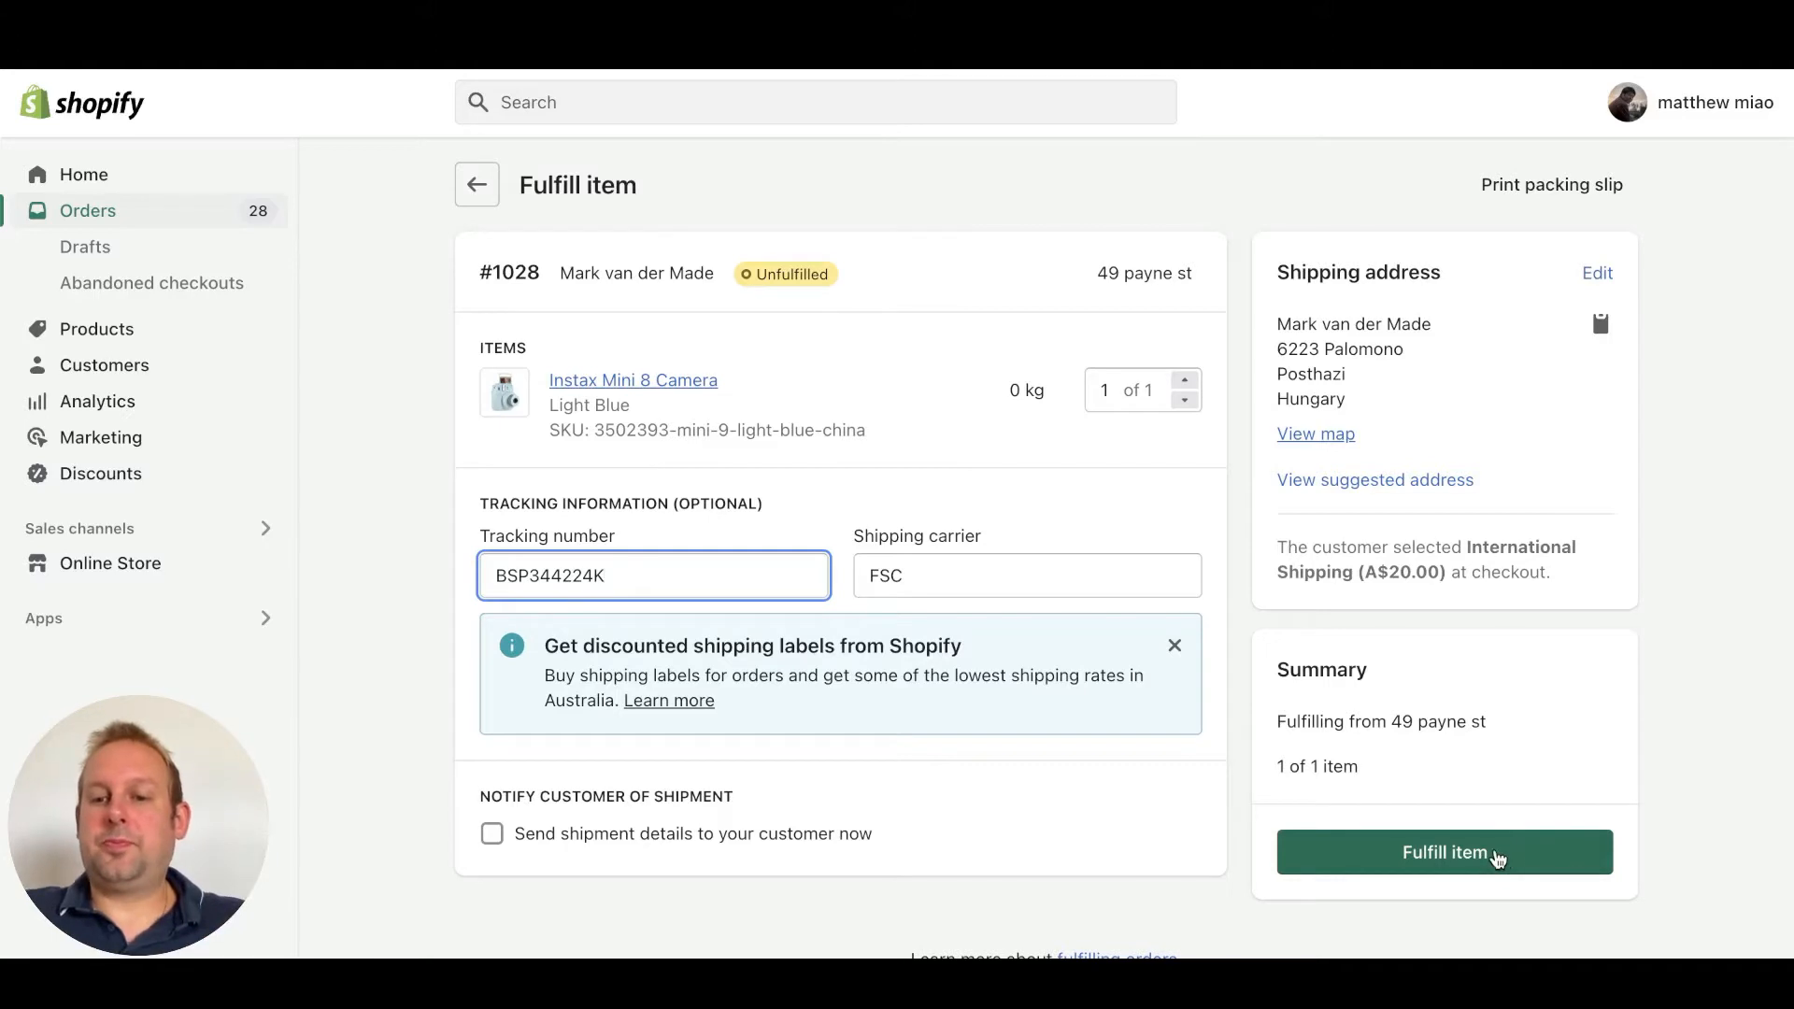
left_click(1495, 854)
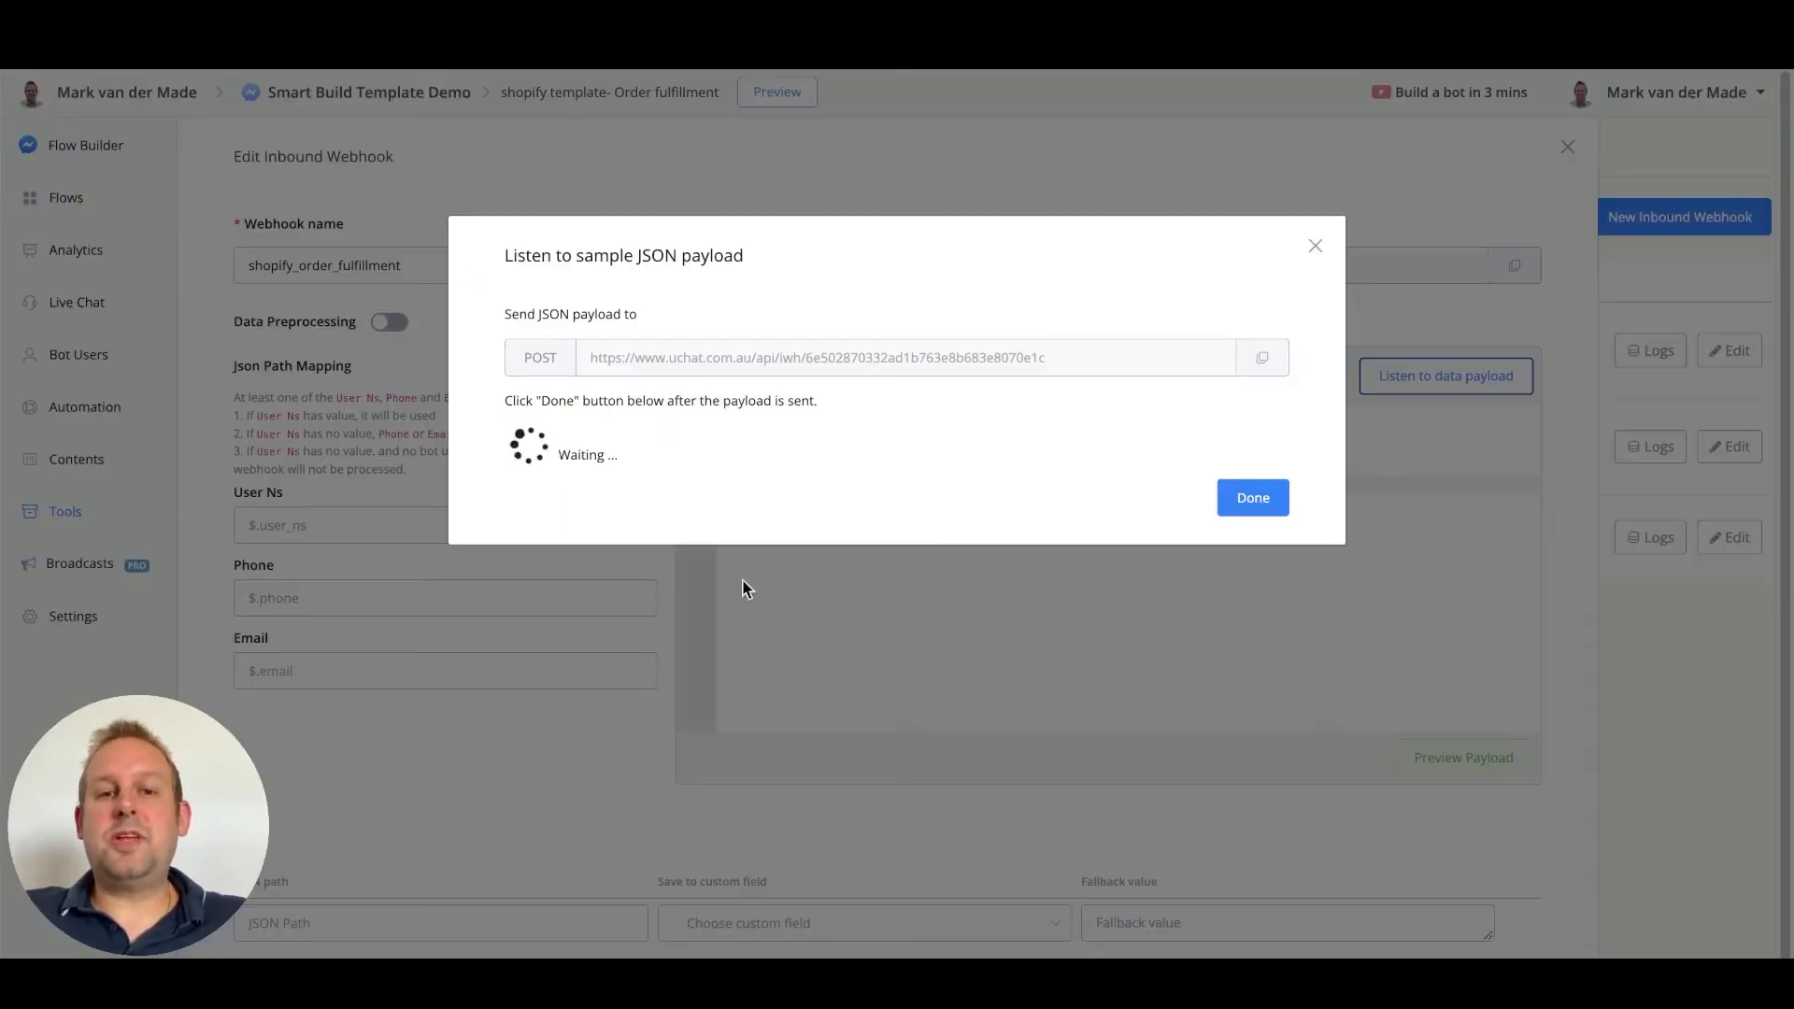
Confirm the Shopify sample payload was received and preview it as sample data
left_click(1253, 497)
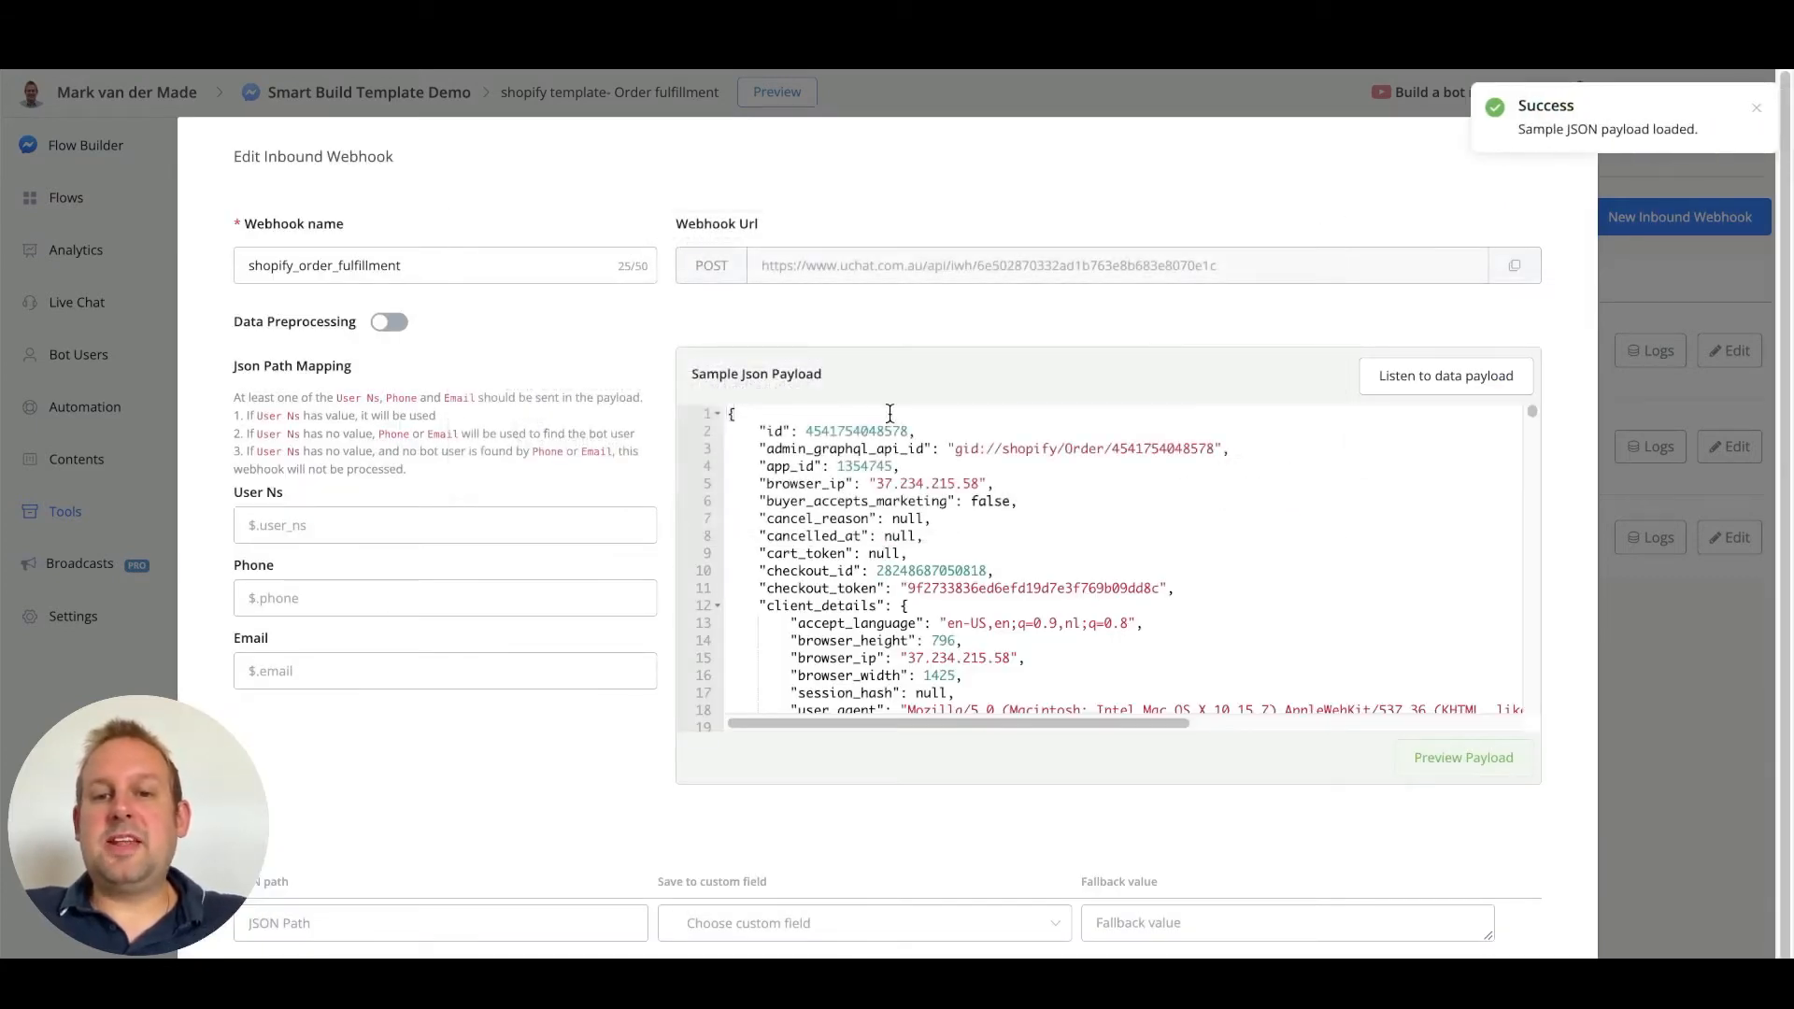
scroll(888, 421, "down", 3)
scroll(897, 542, "up", 3)
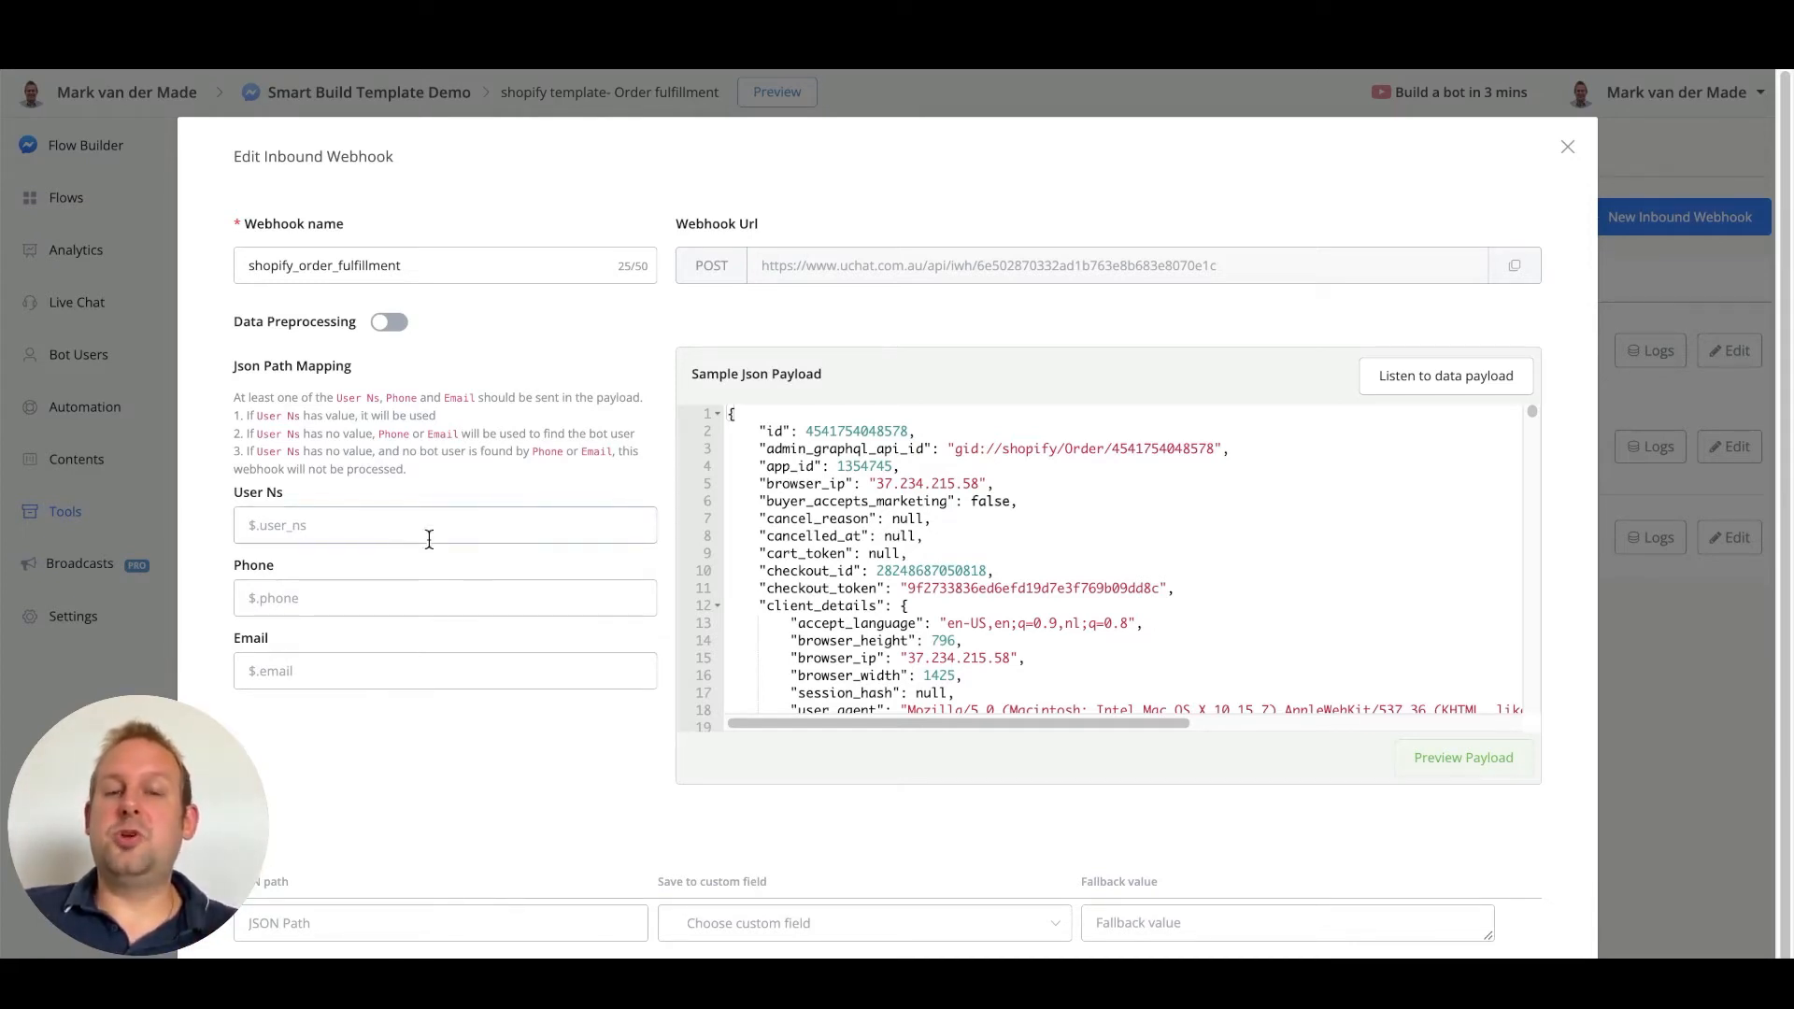
left_click(1495, 760)
scroll(548, 589, "down", 4)
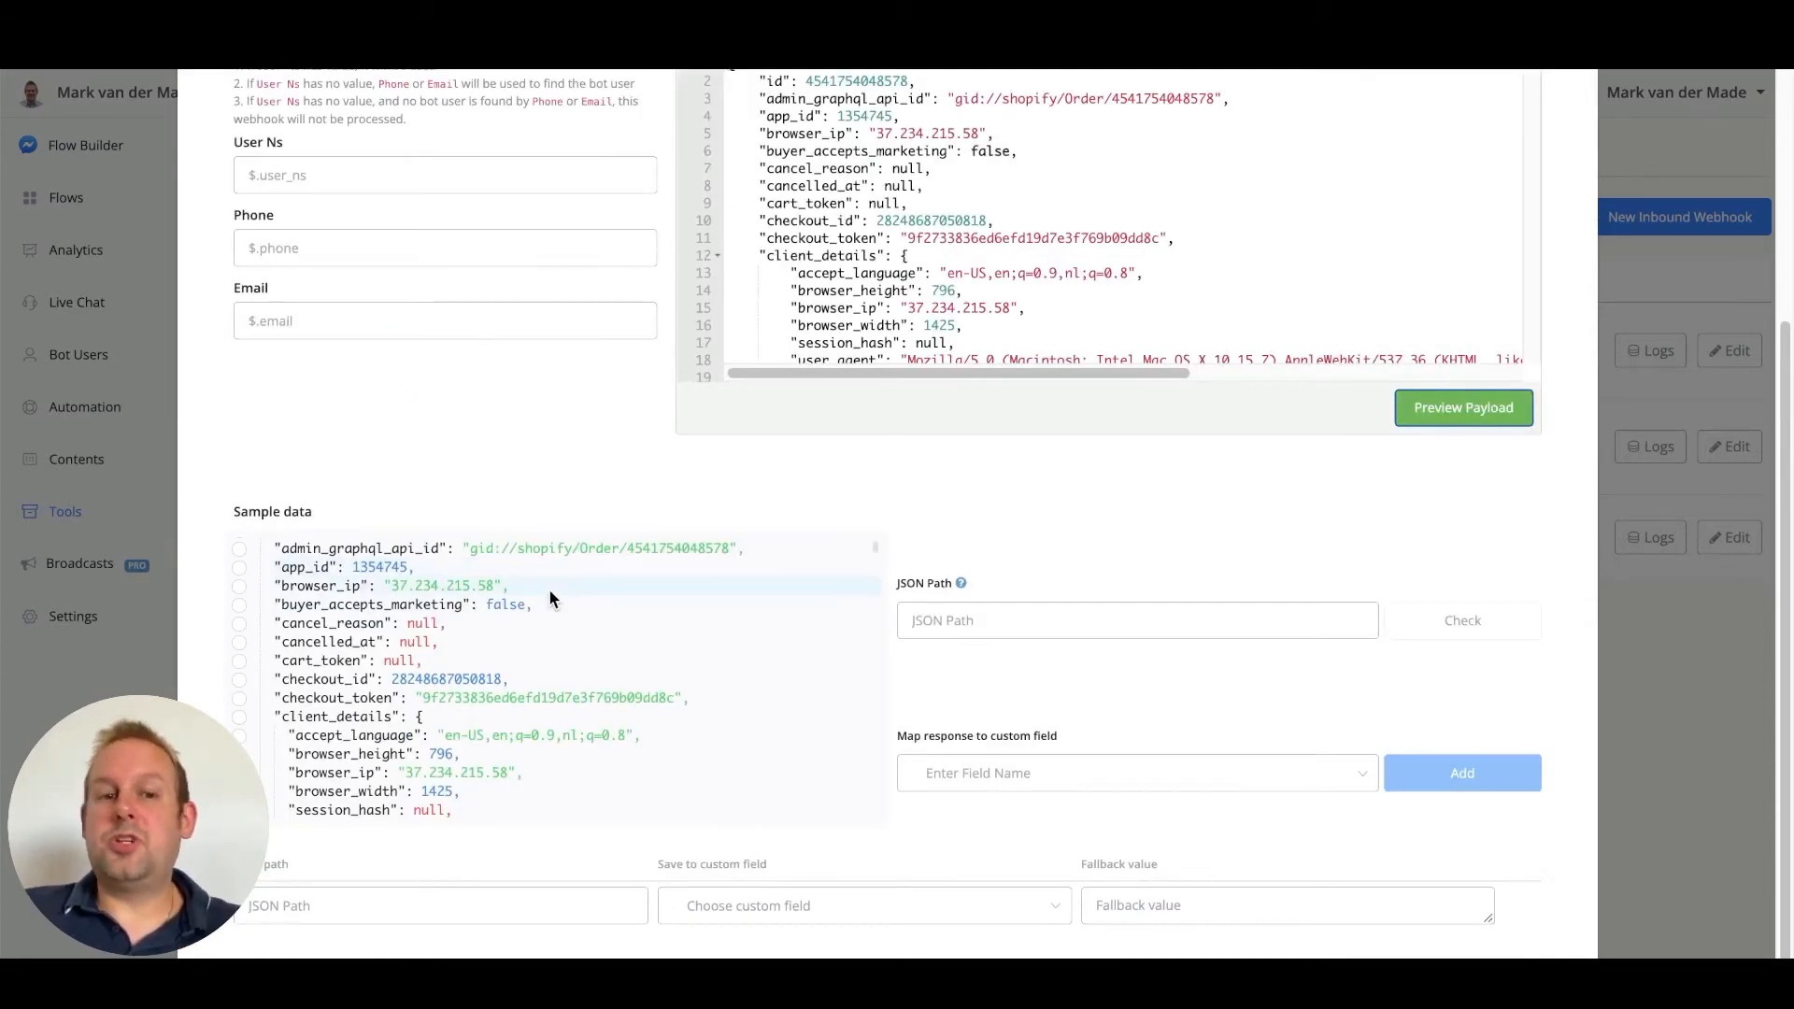
Take the $.note path from the sample data and paste it into User Ns
scroll(548, 589, "down", 8)
left_click(239, 678)
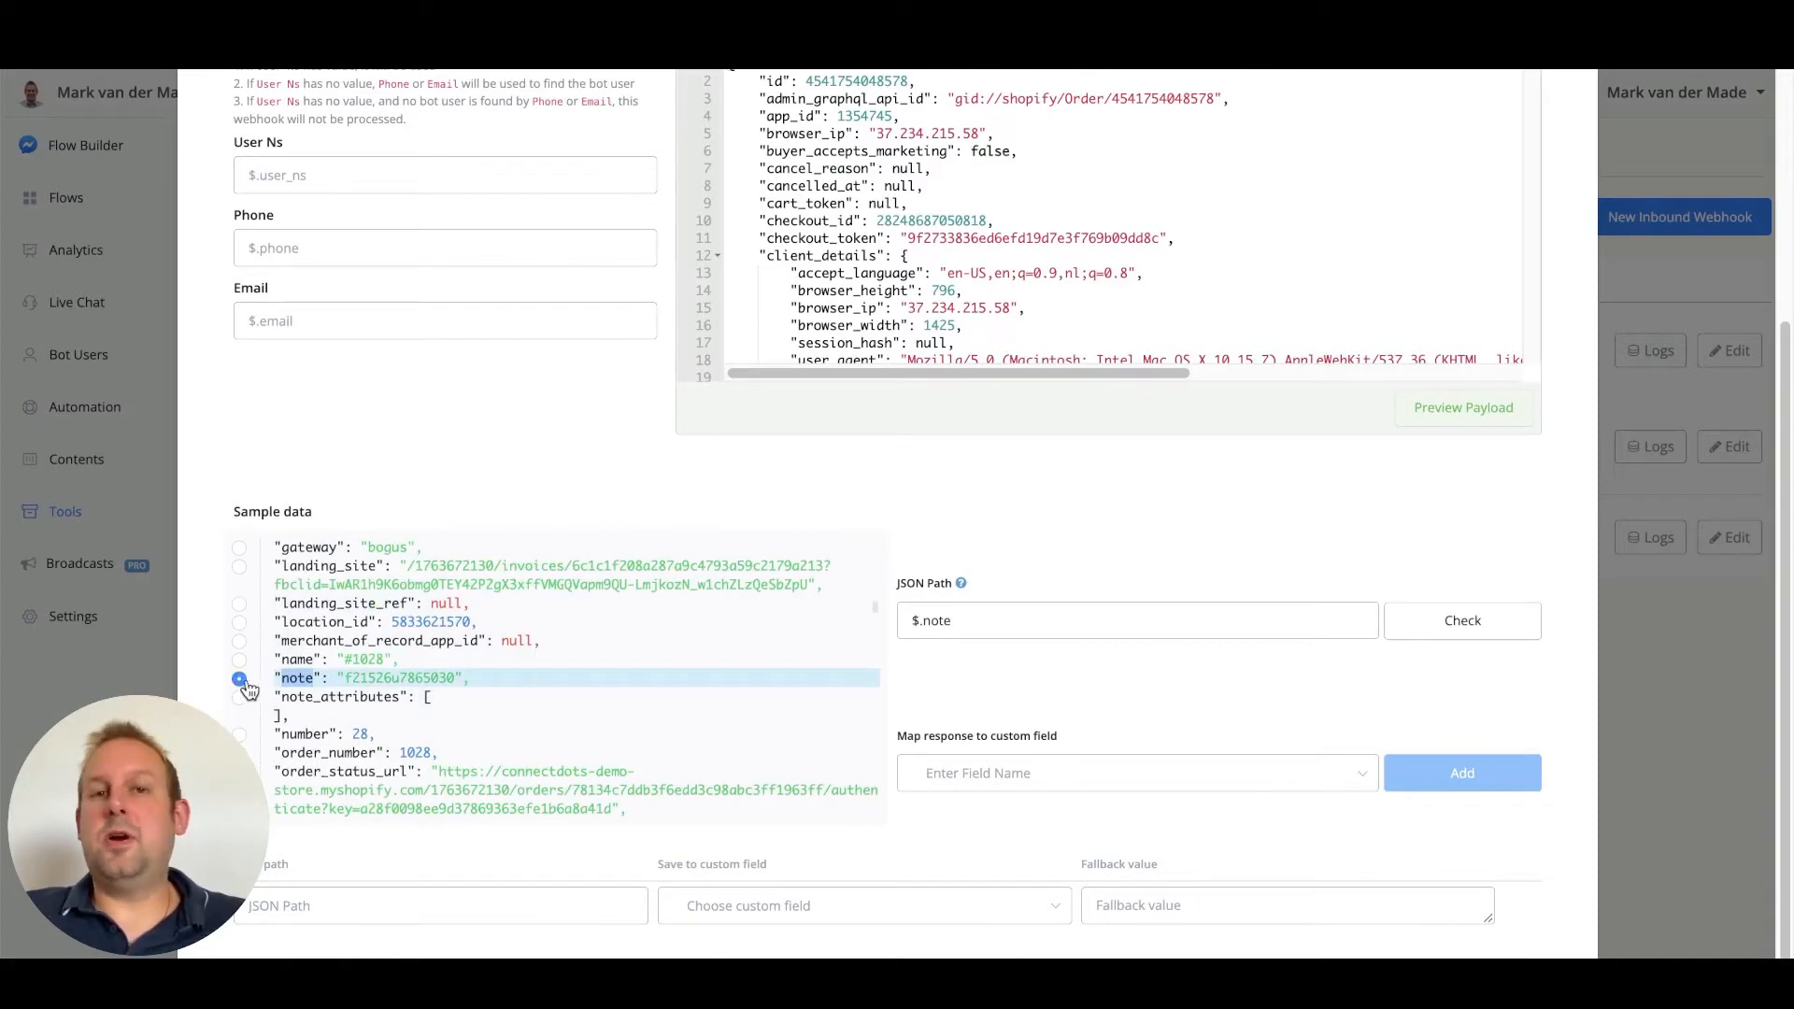
triple_click(1050, 613)
key("ctrl+c")
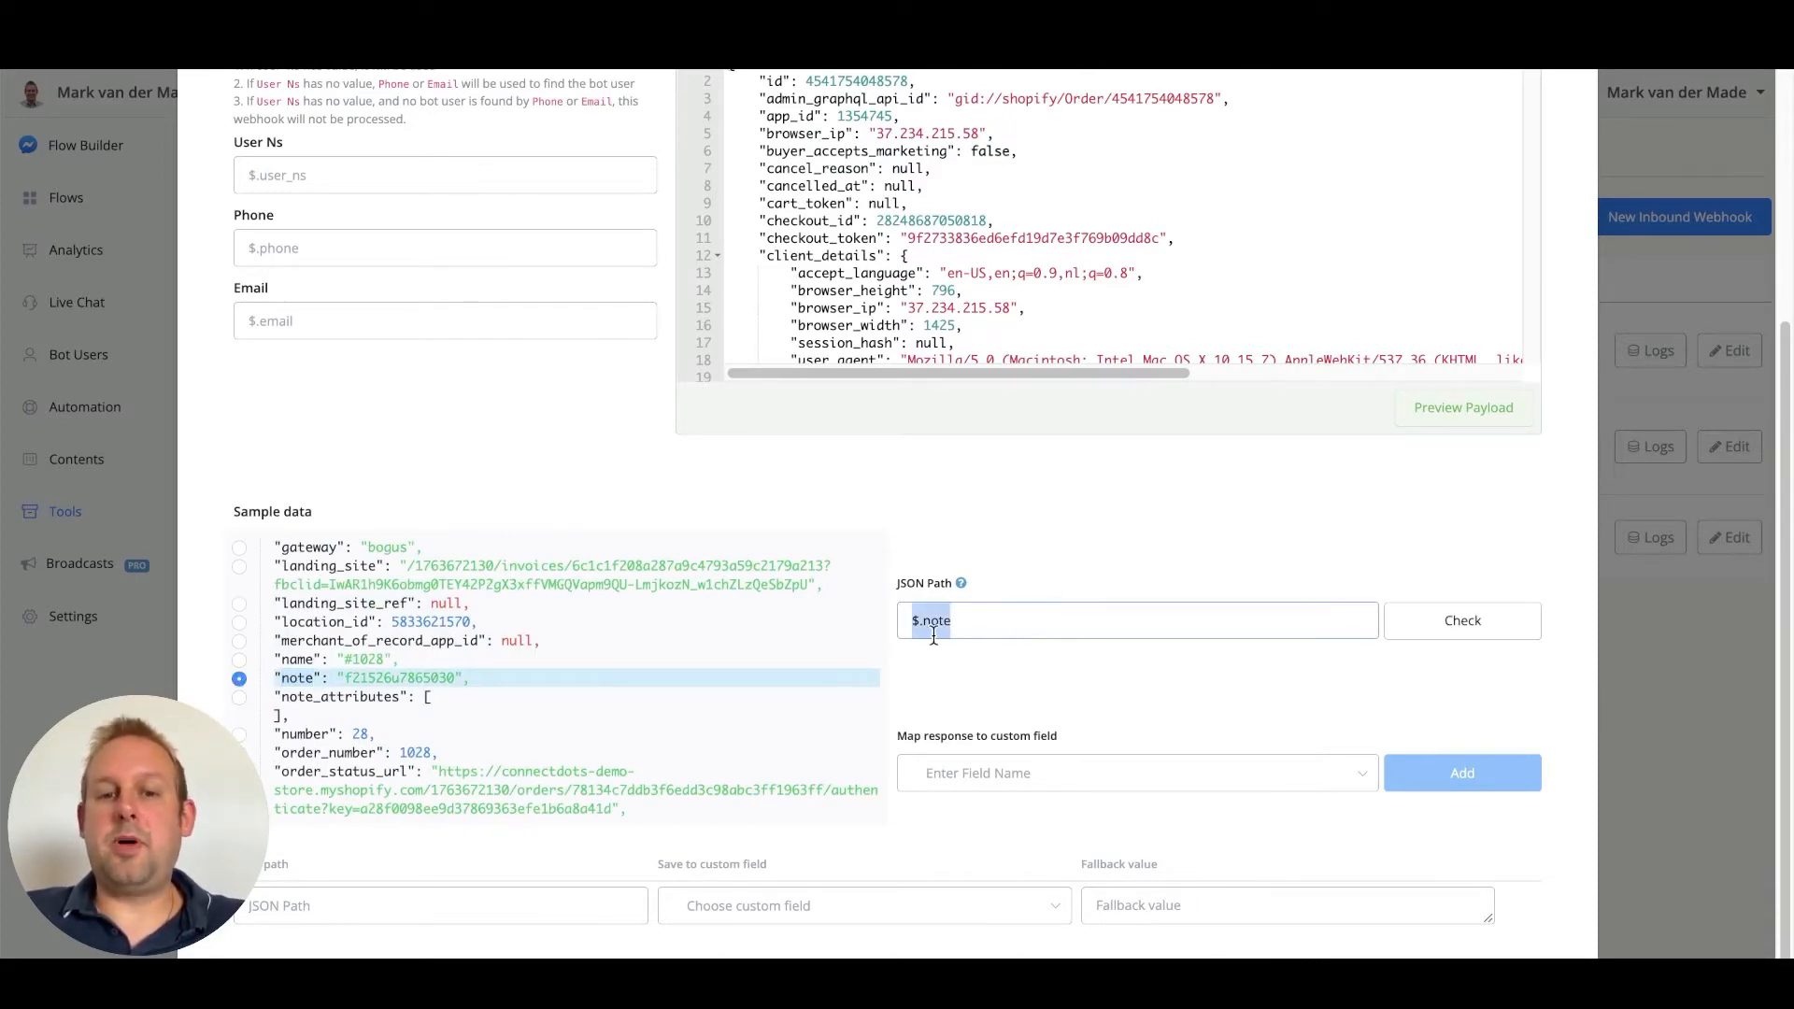
left_click(406, 179)
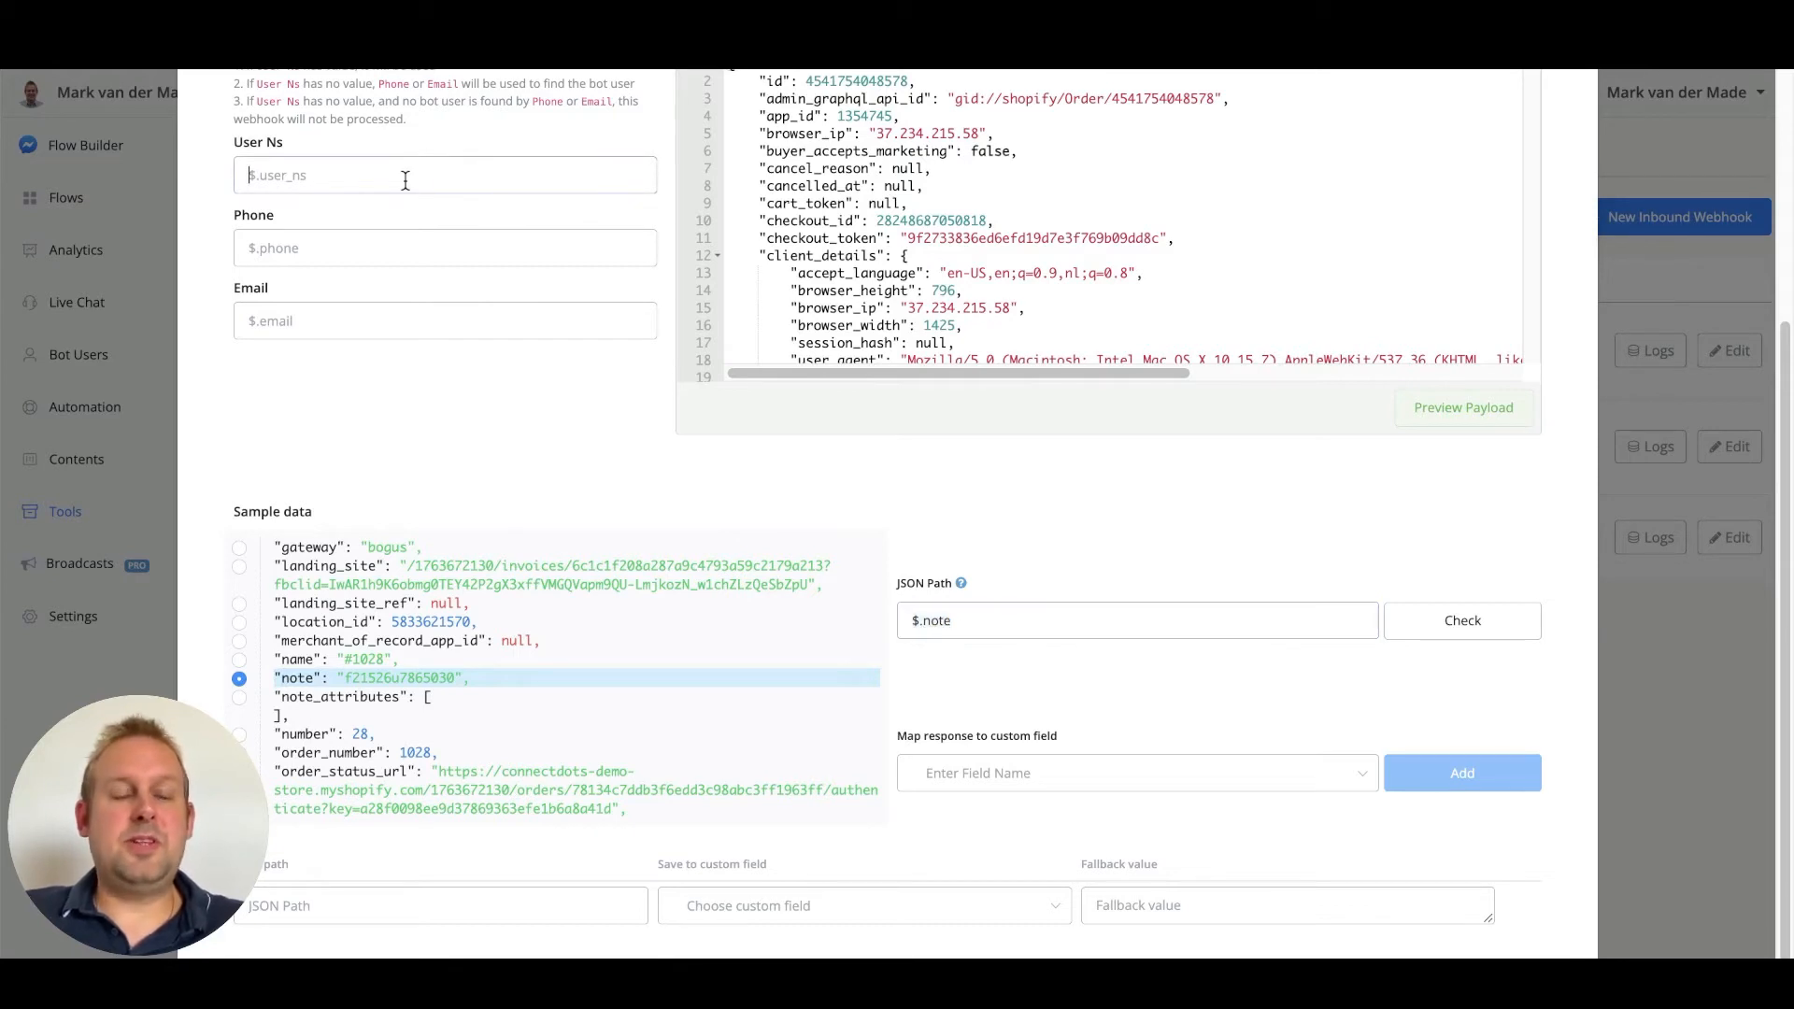
key("ctrl+v")
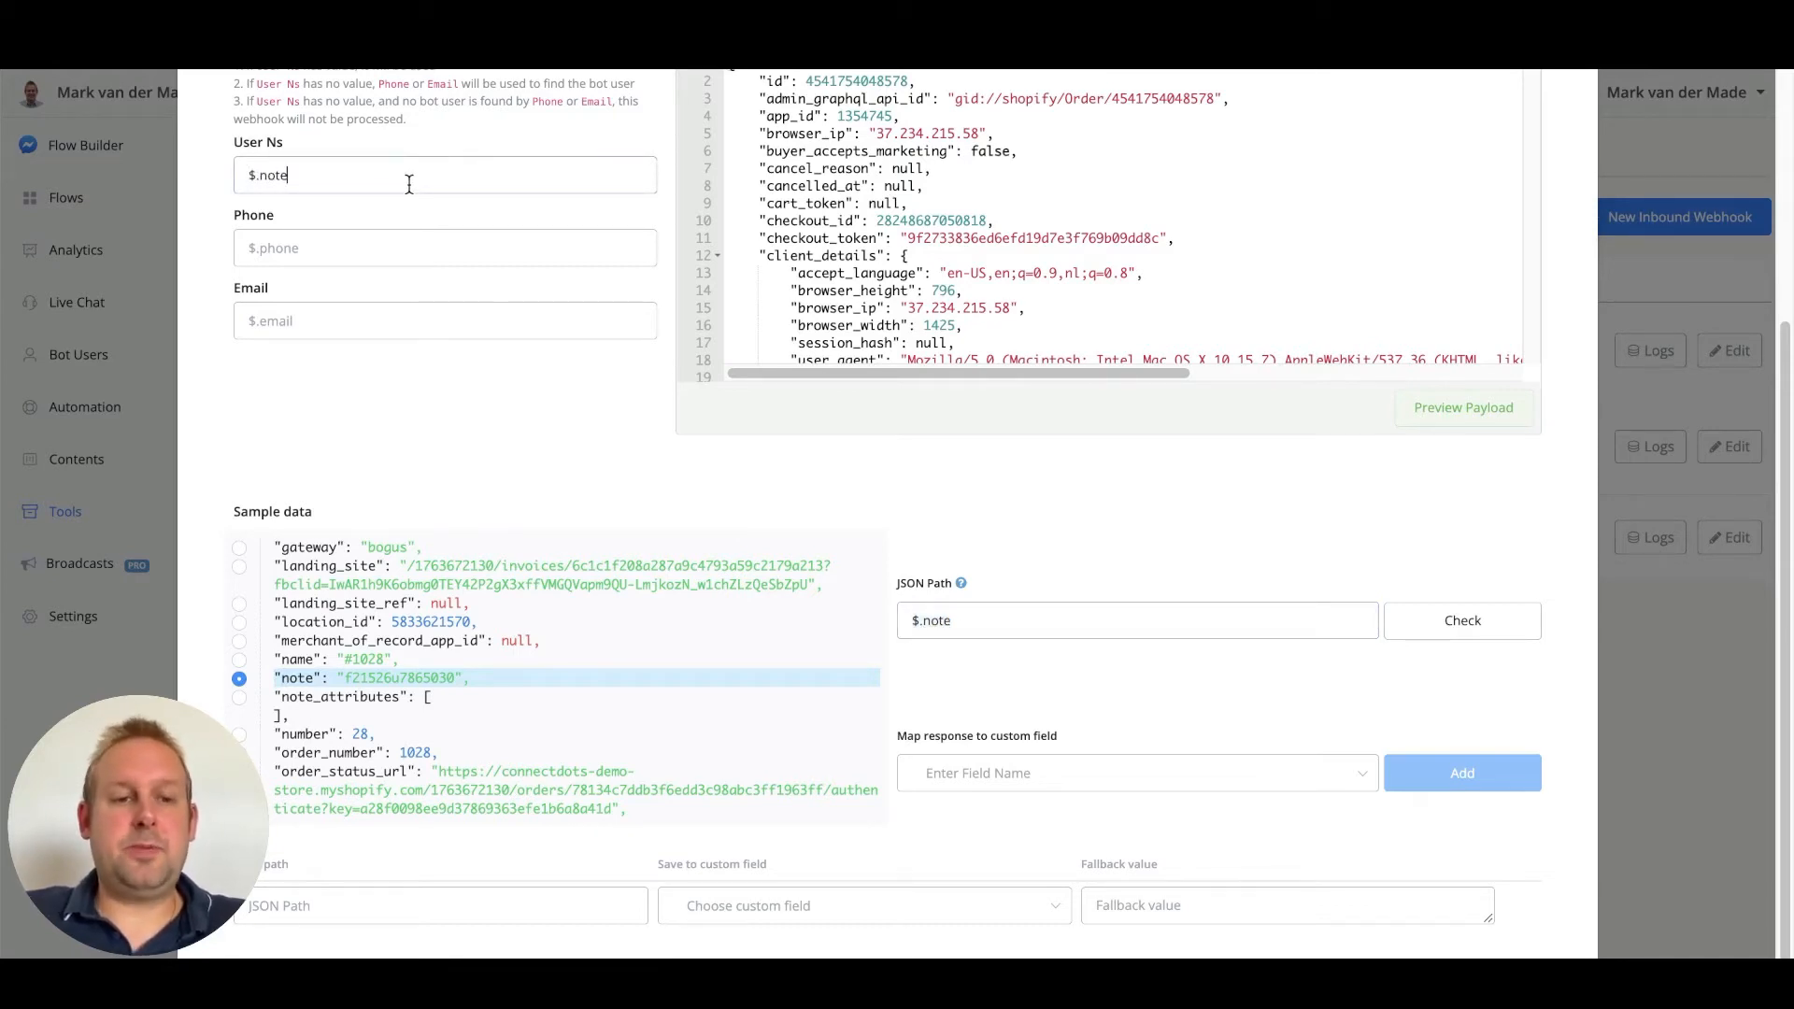
left_click(408, 184)
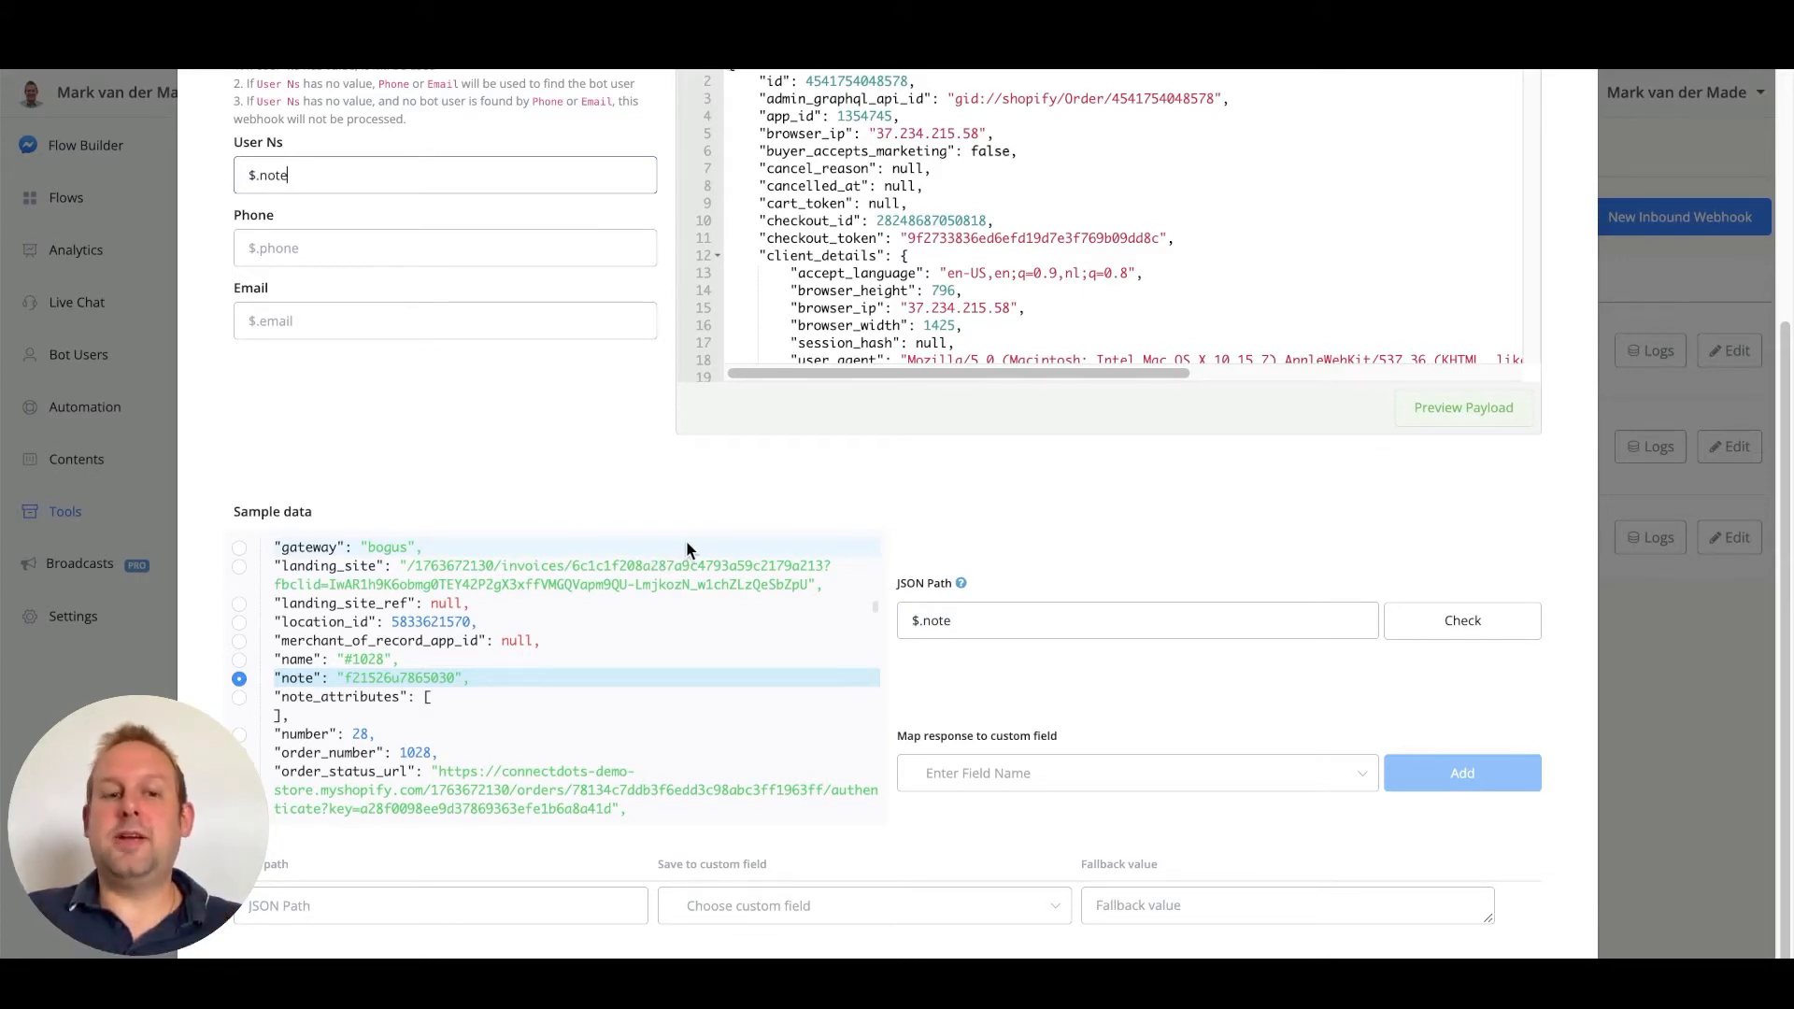
Search the page for 'name' to locate the name value
scroll(607, 632, "up", 10)
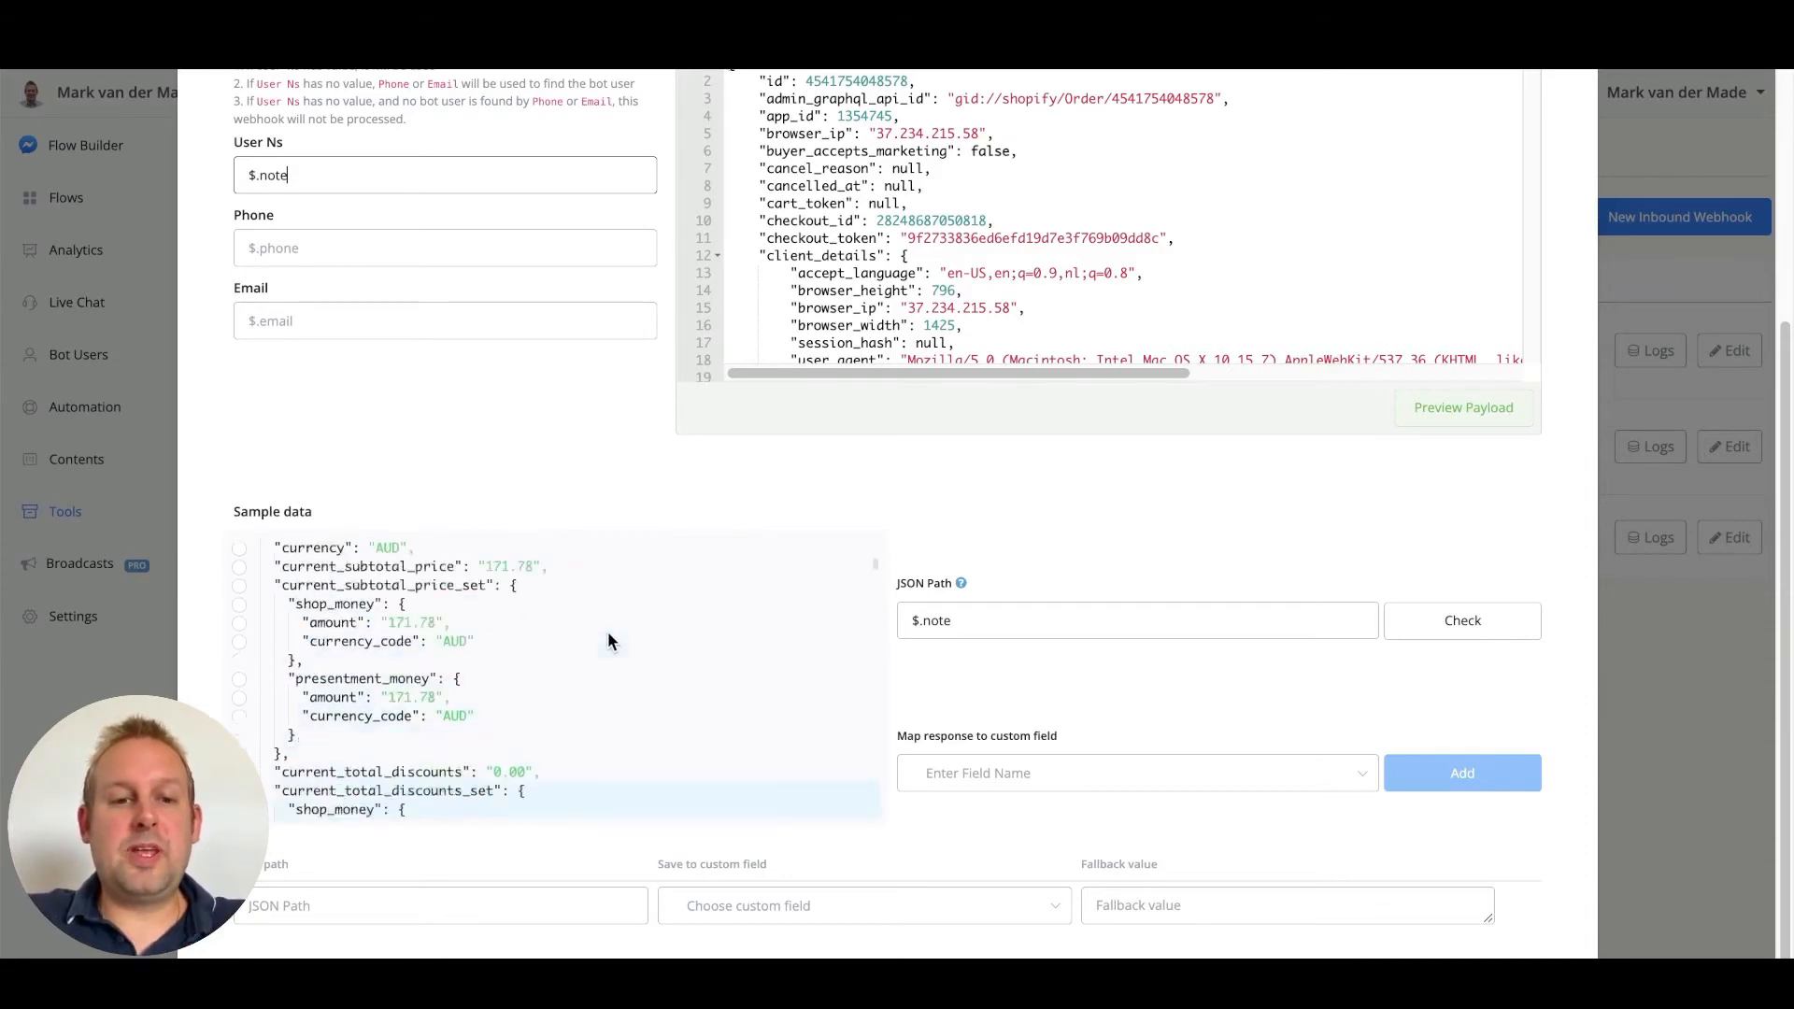
scroll(612, 630, "up", 1)
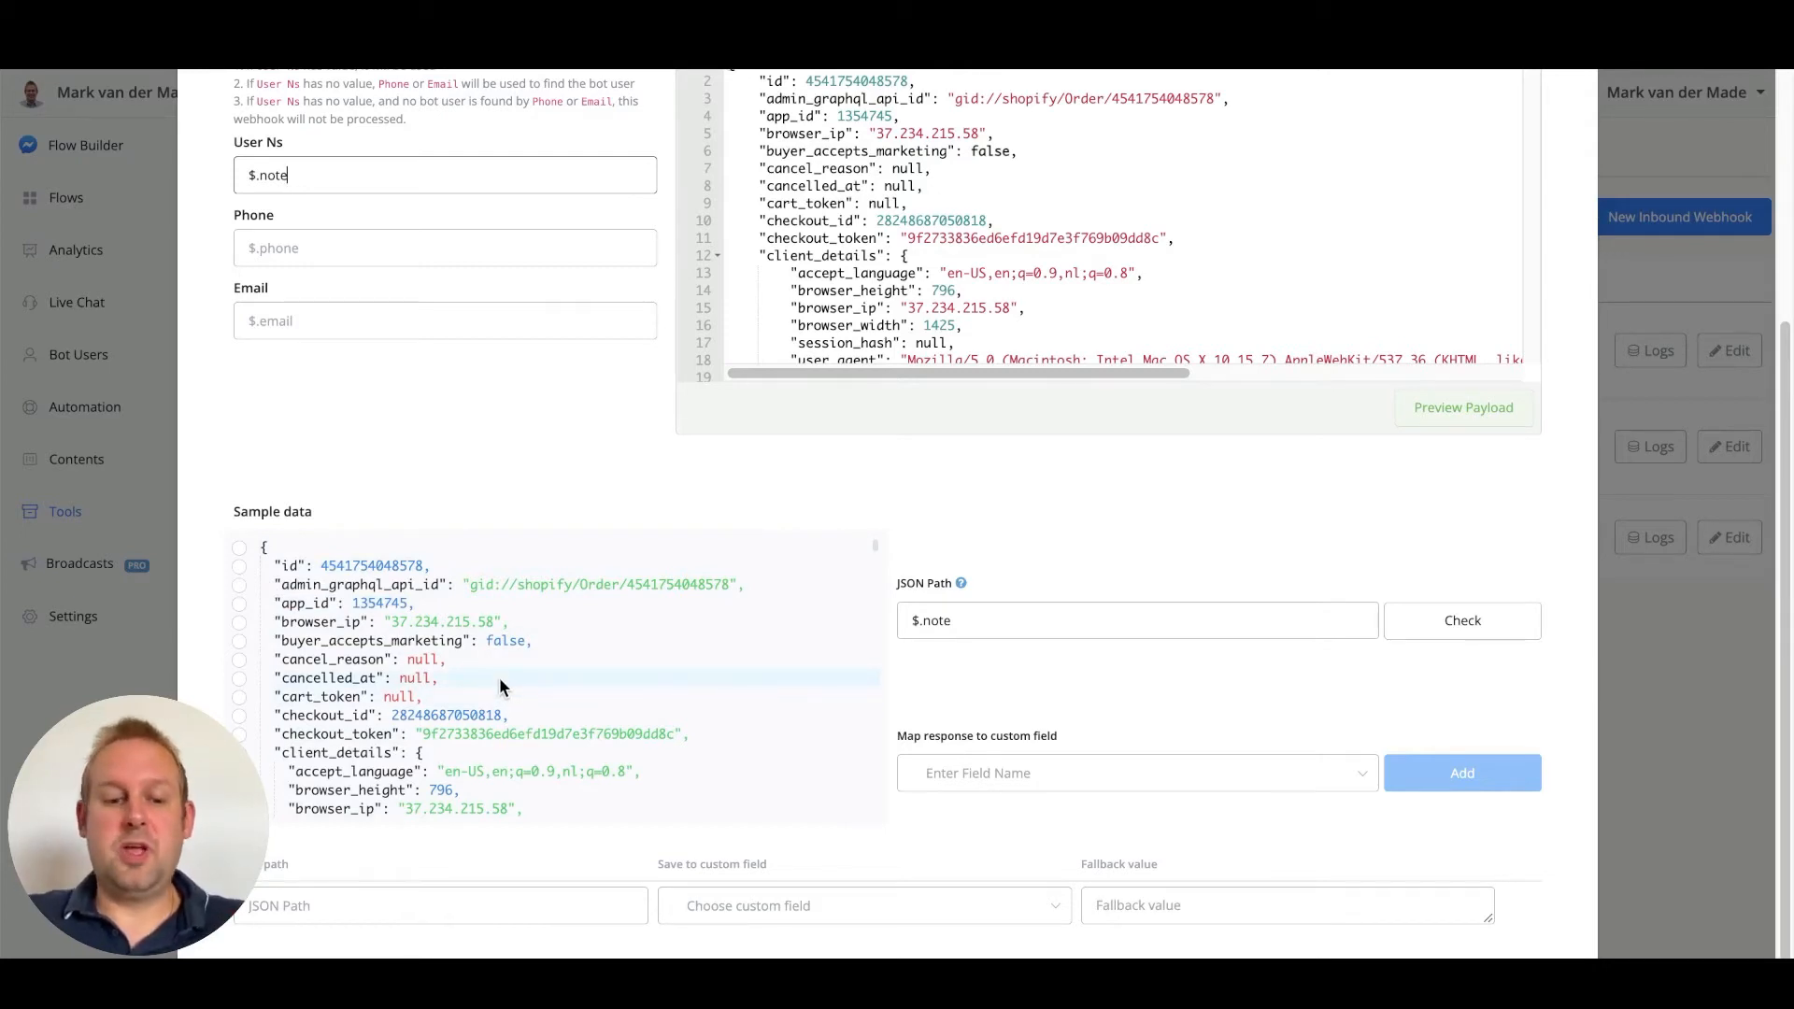
key("super+f")
type("name")
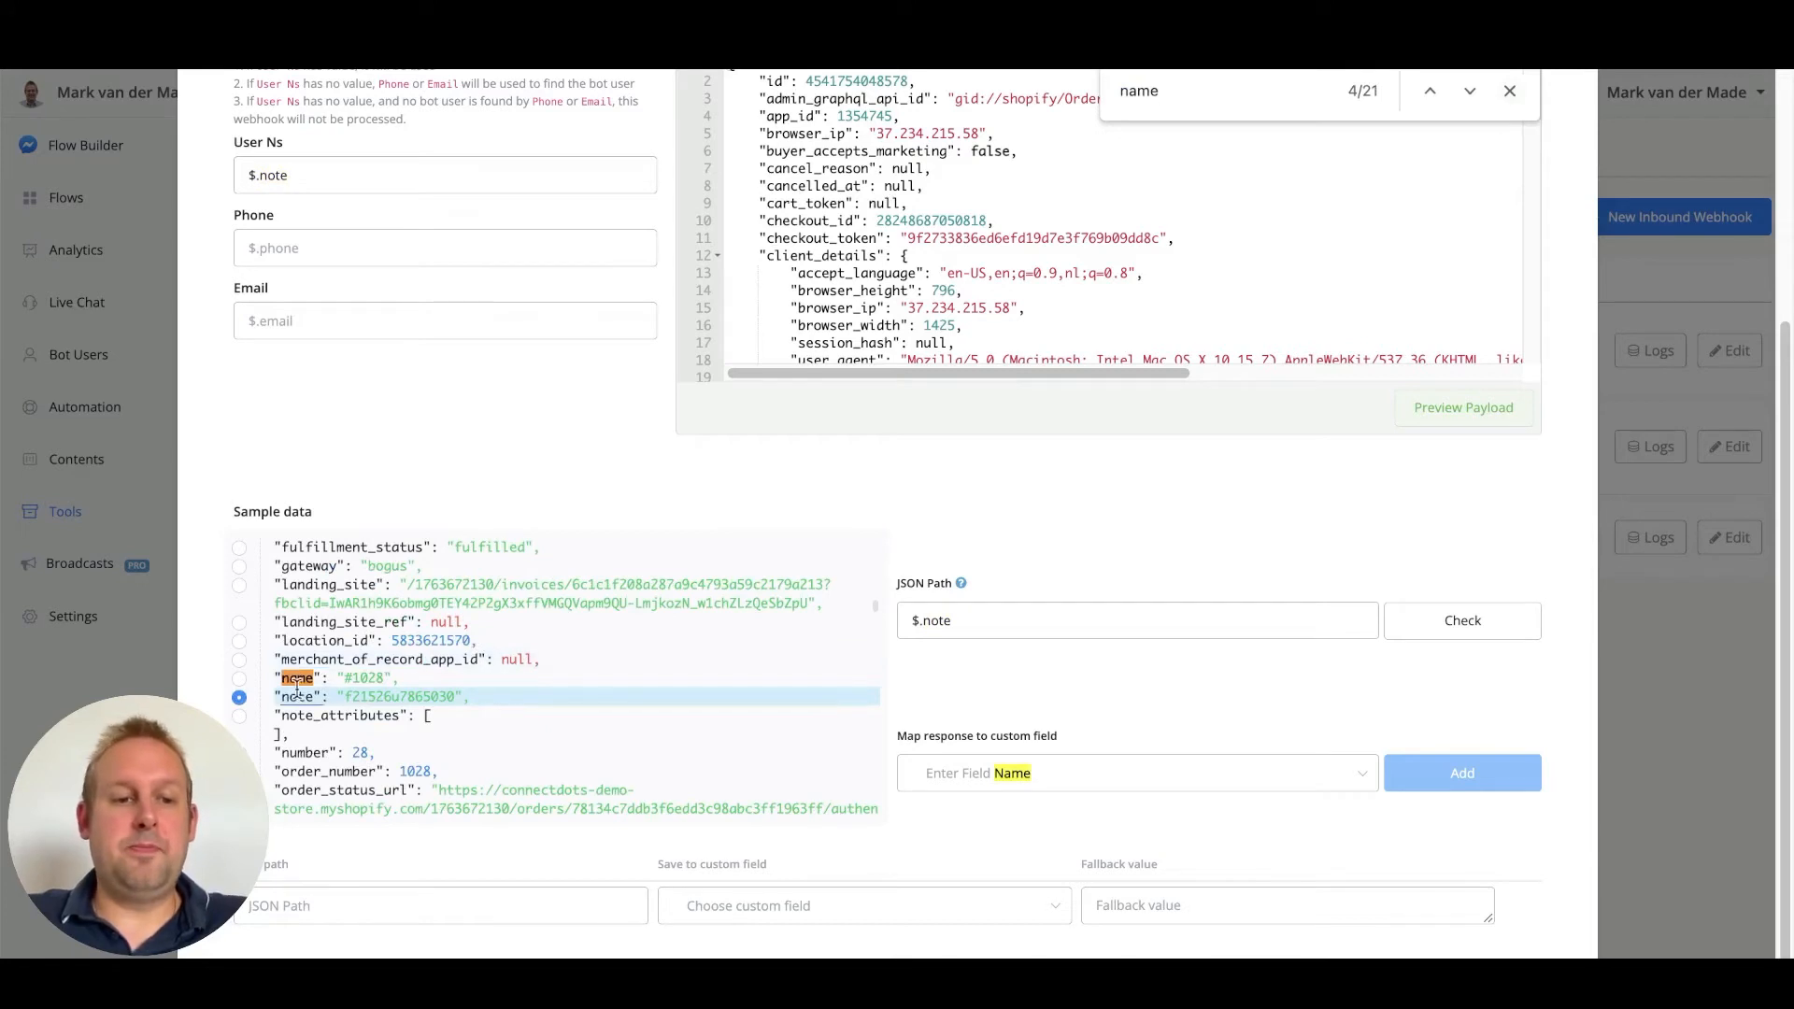
Add a mapping from $.name to the order_id_customer custom field
left_click(239, 680)
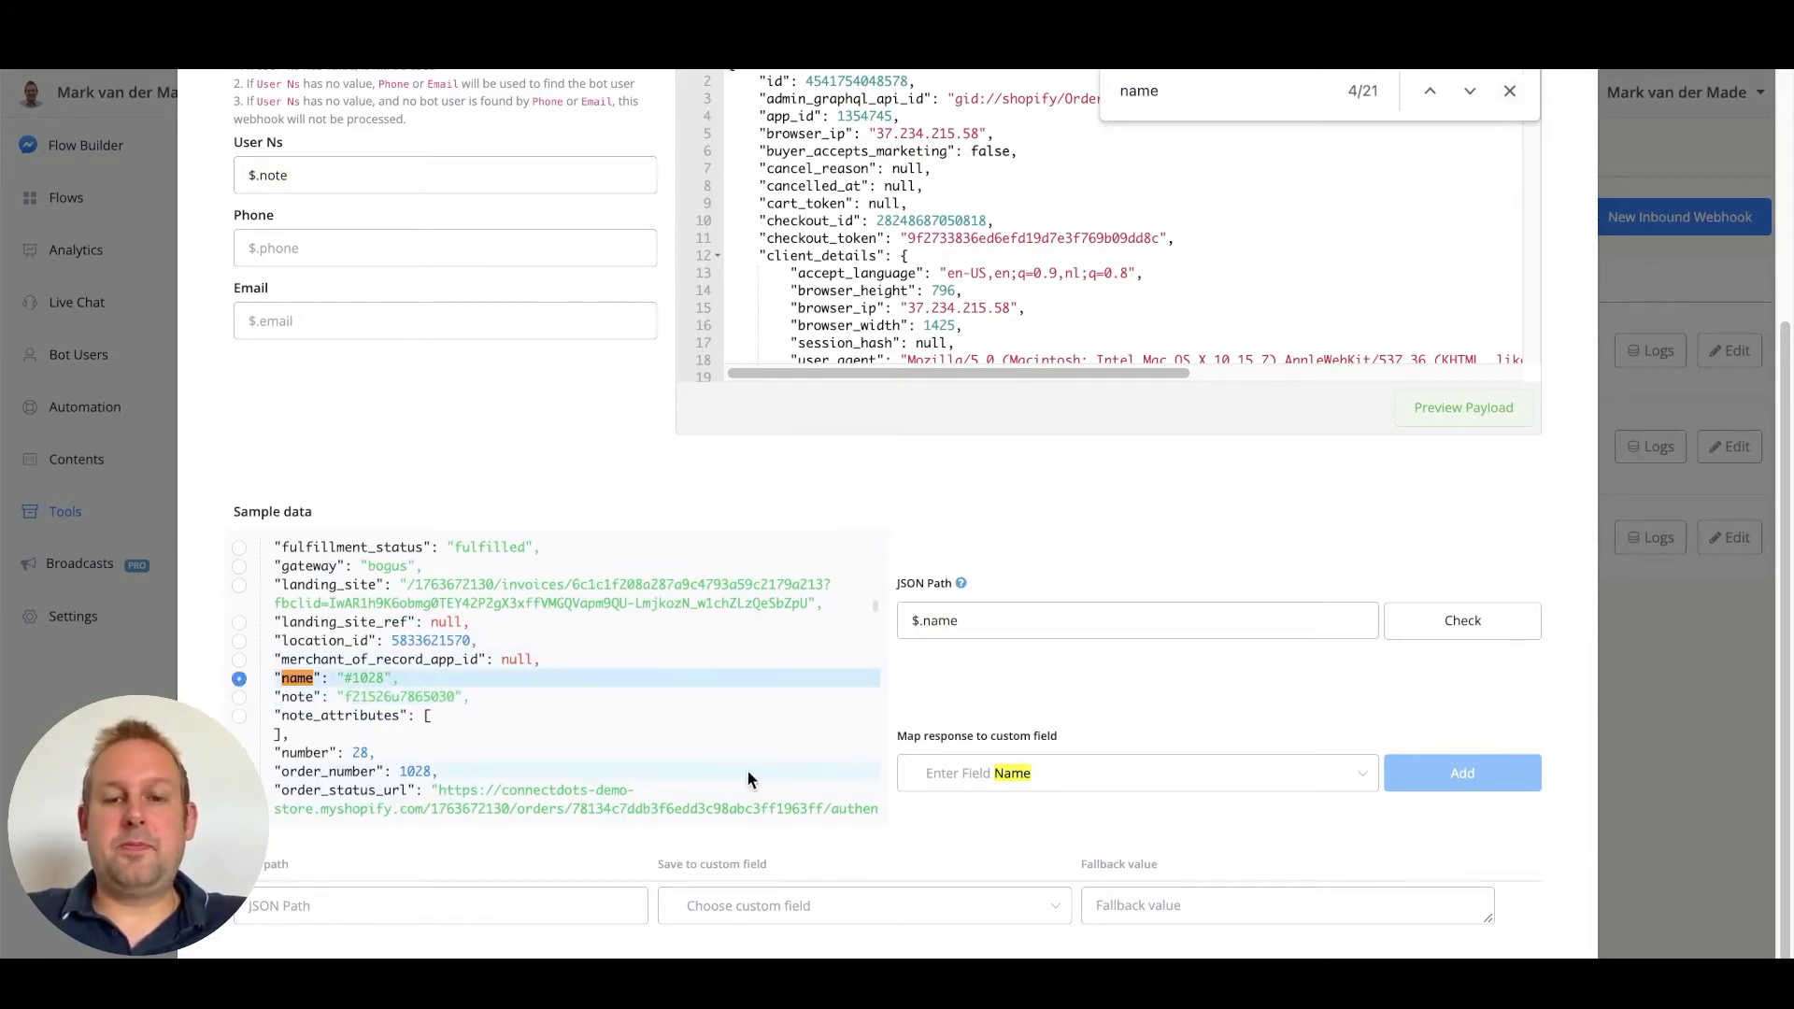
left_click(1053, 789)
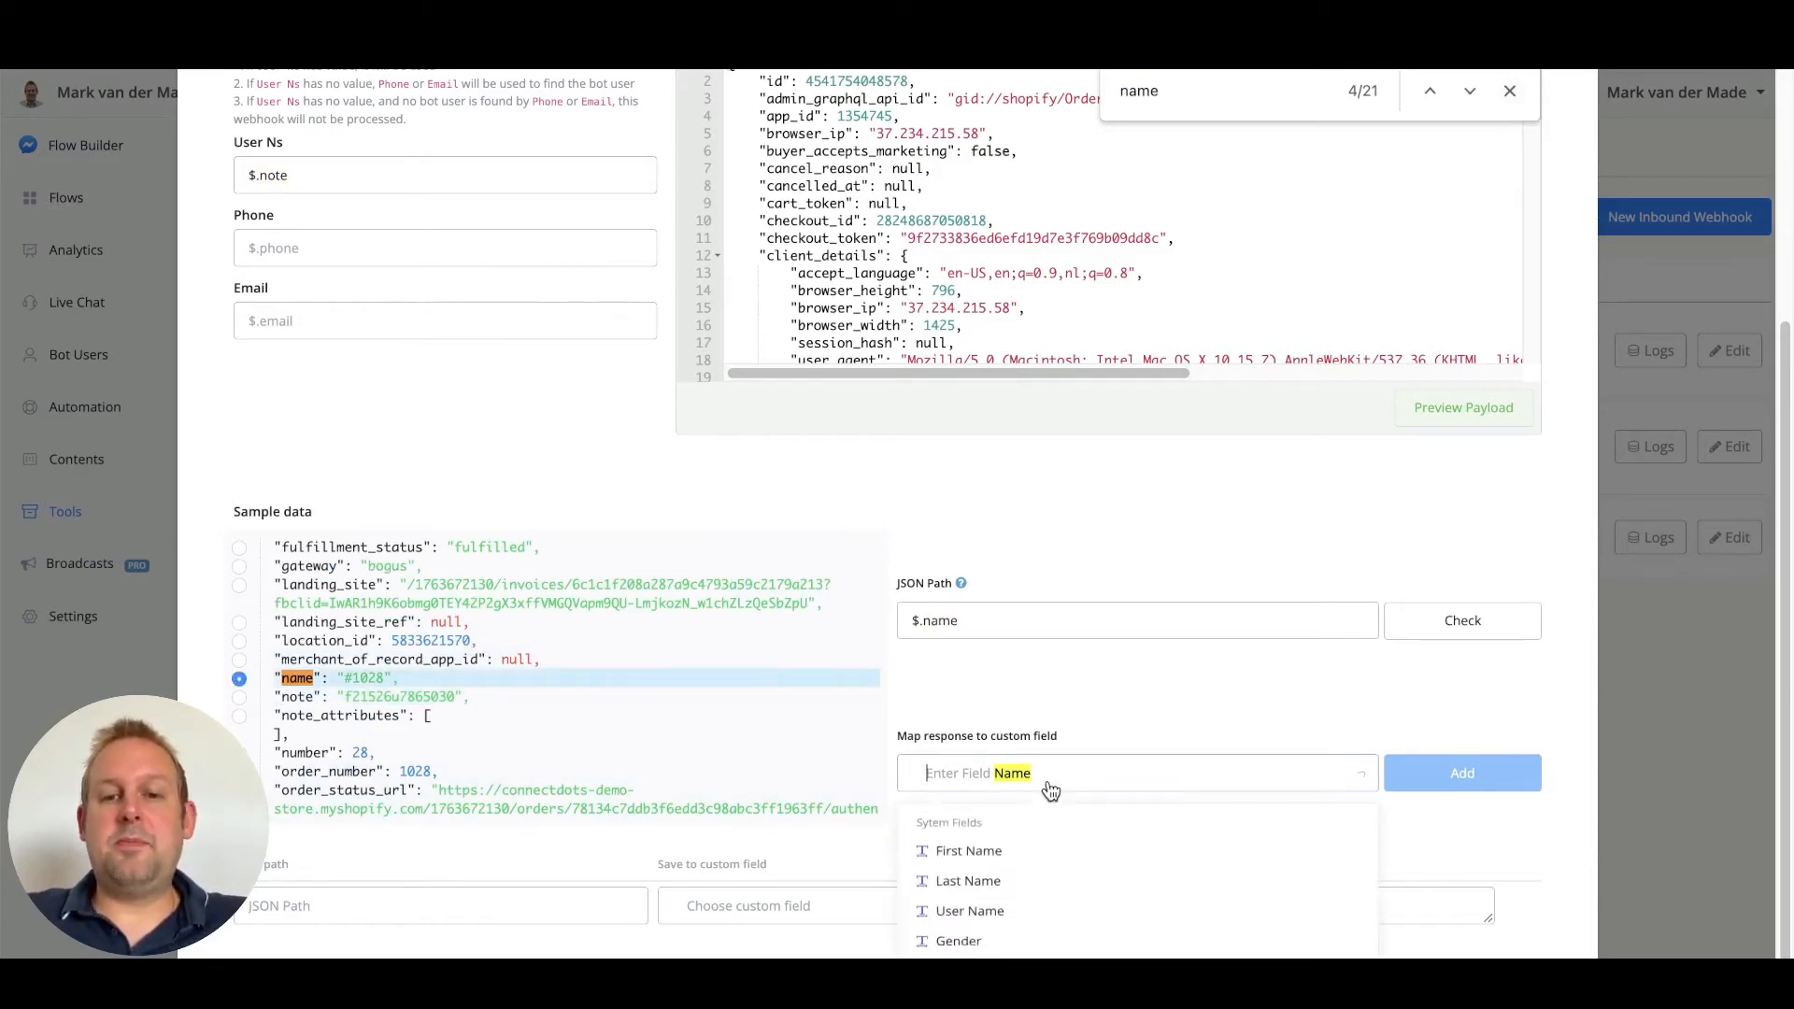
left_click(1510, 90)
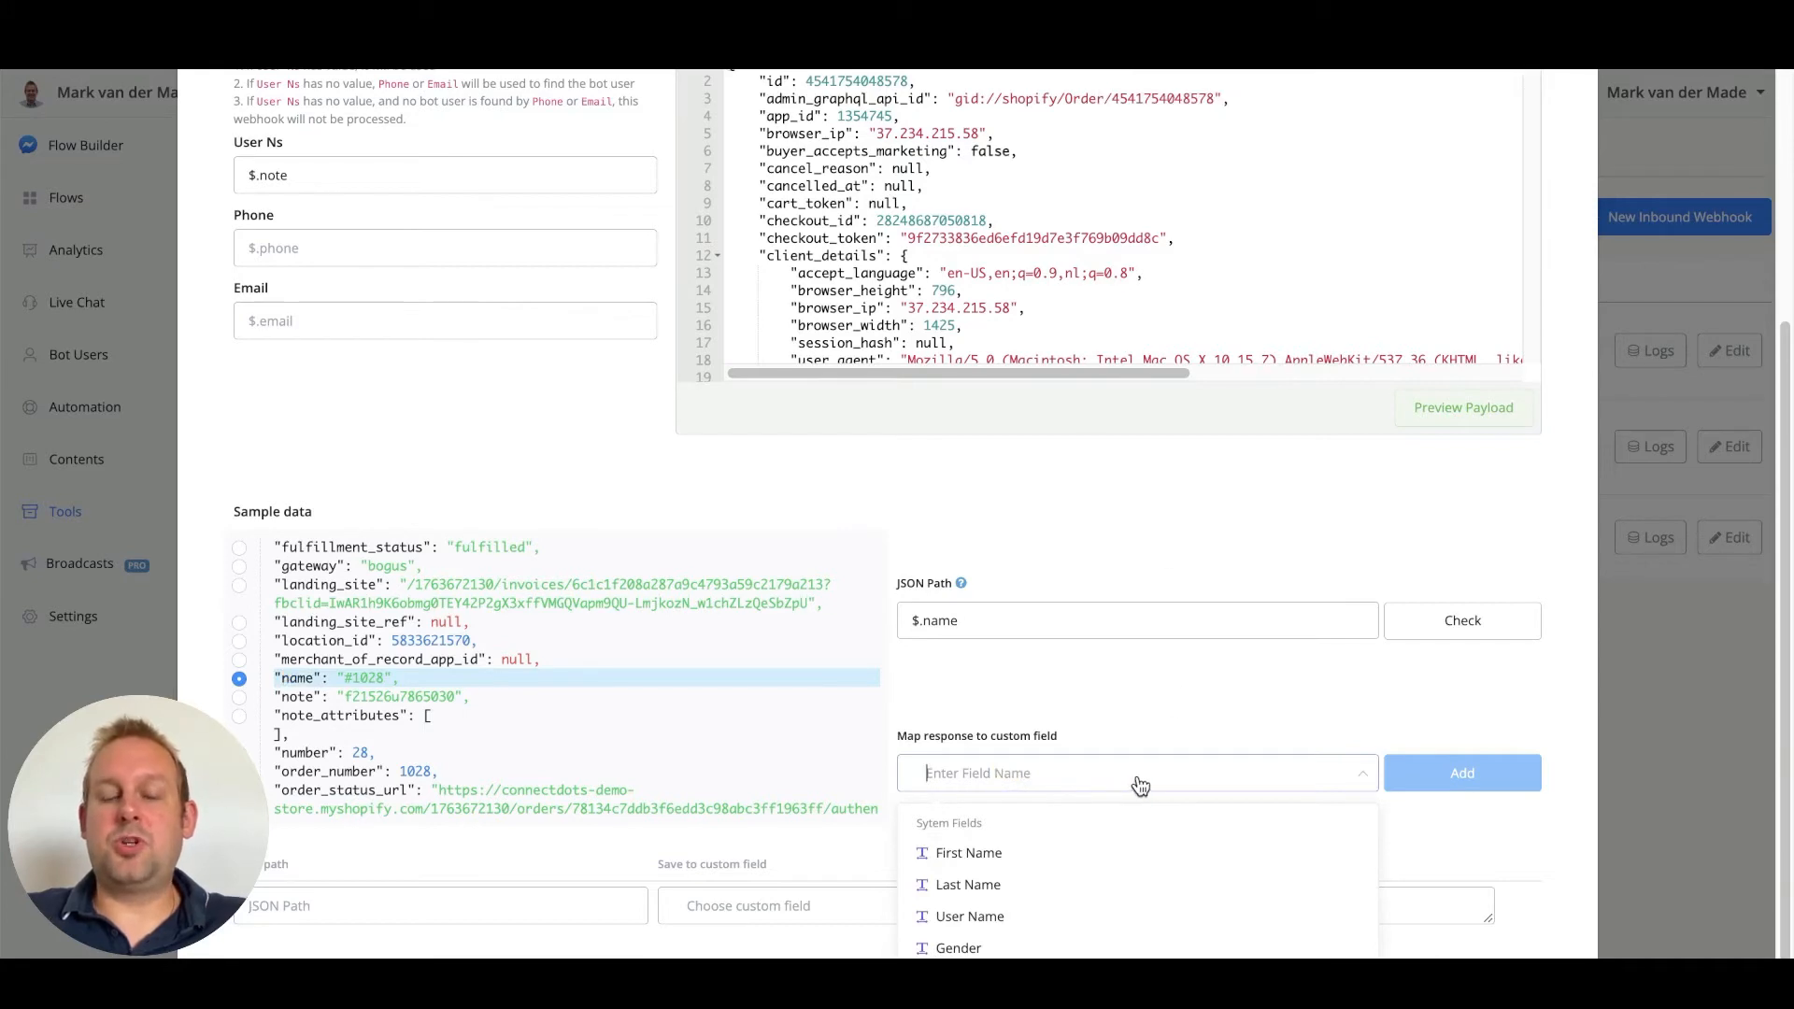
type("order")
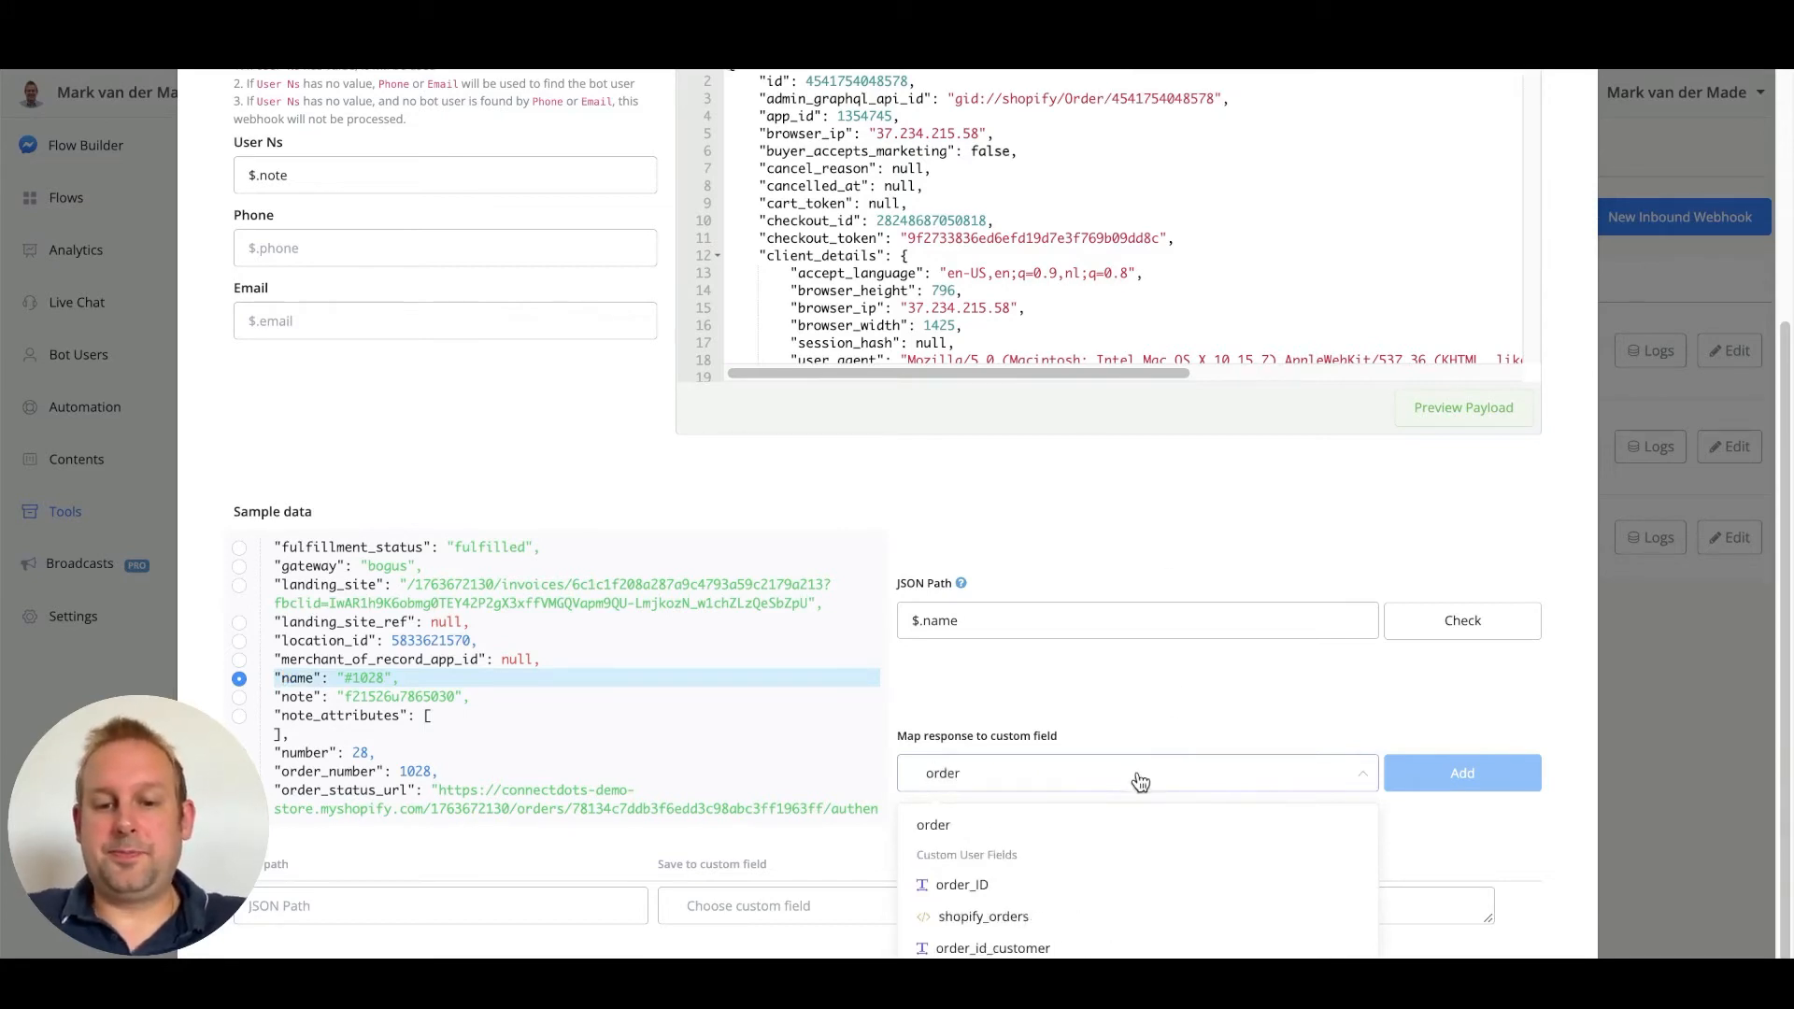
left_click(1051, 945)
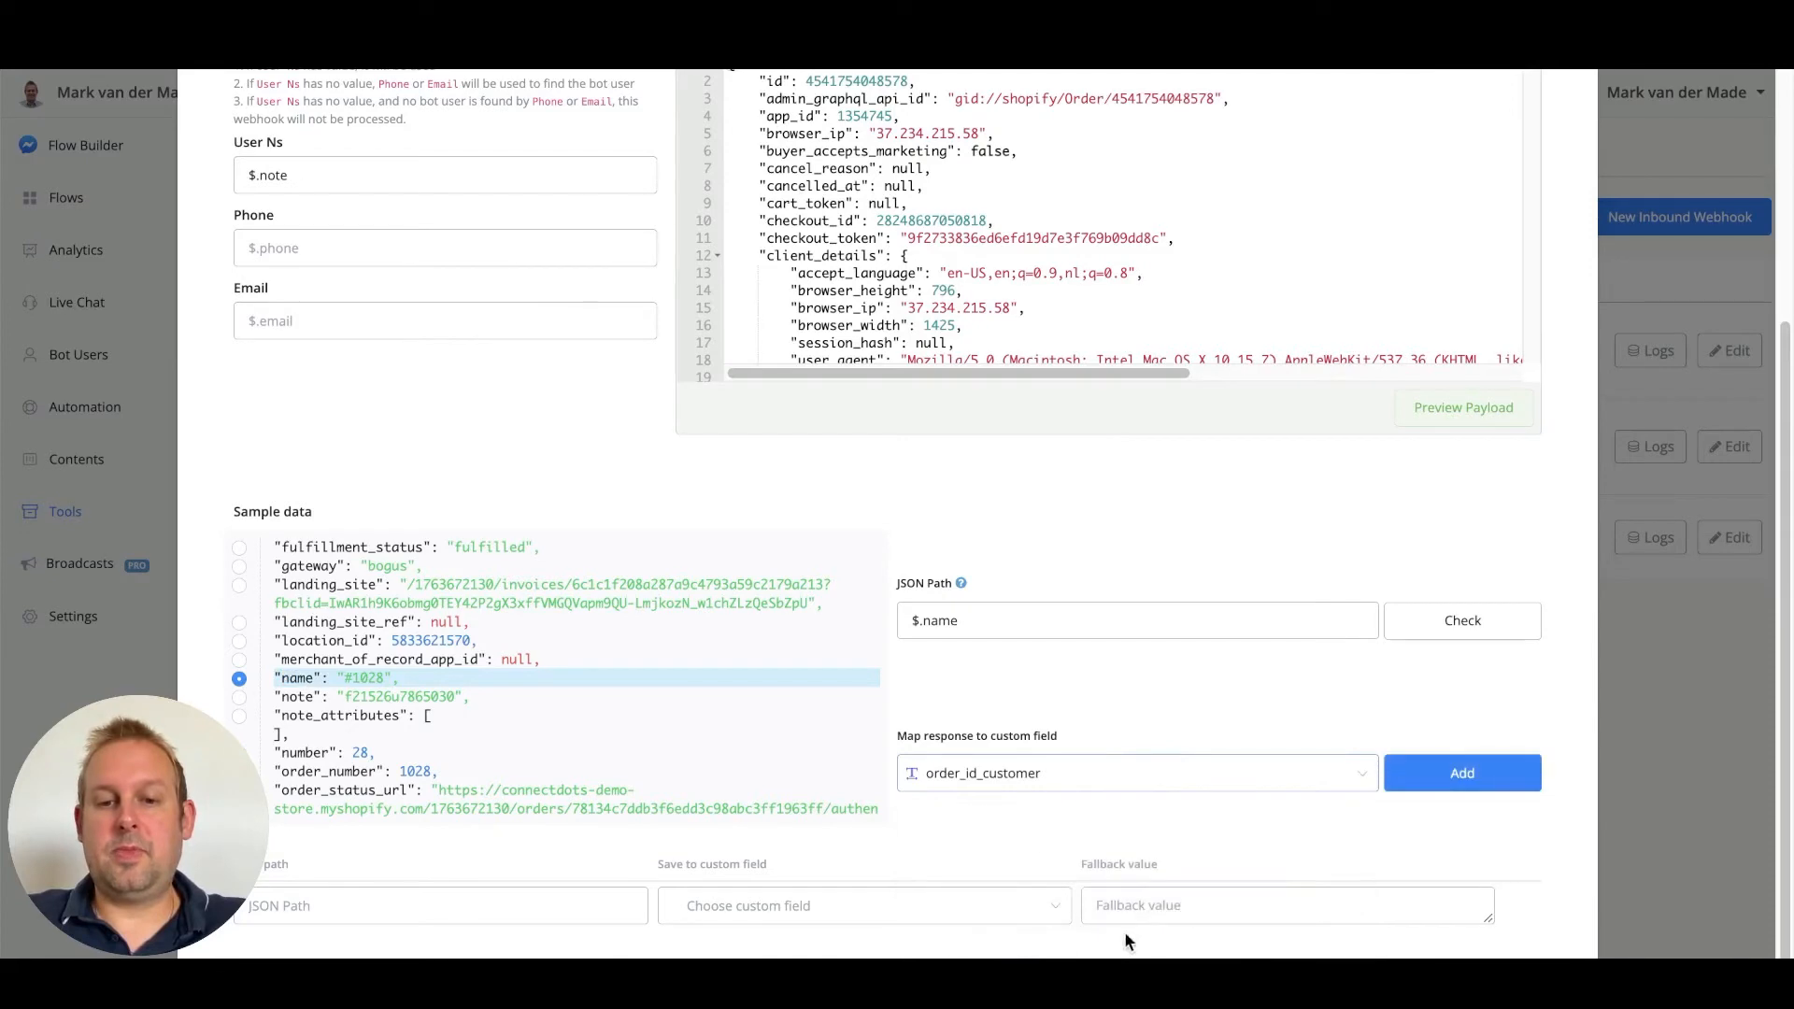
left_click(1458, 783)
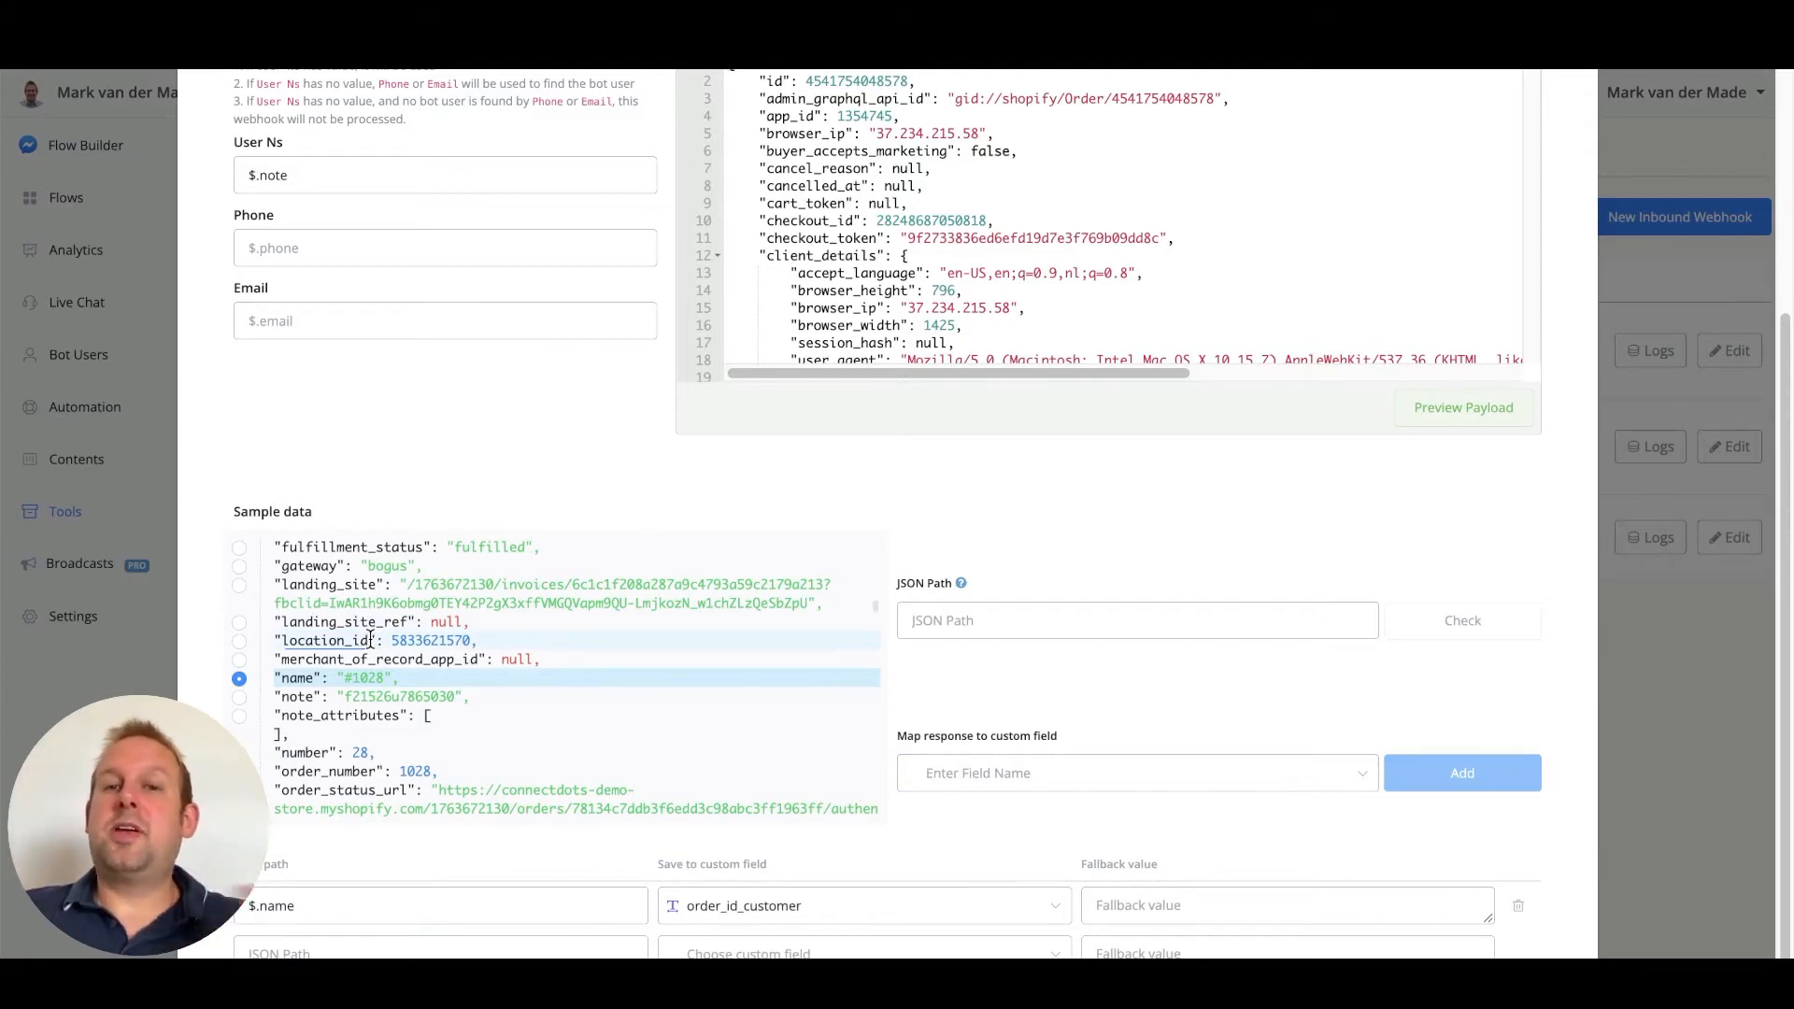
scroll(370, 641, "down", 3)
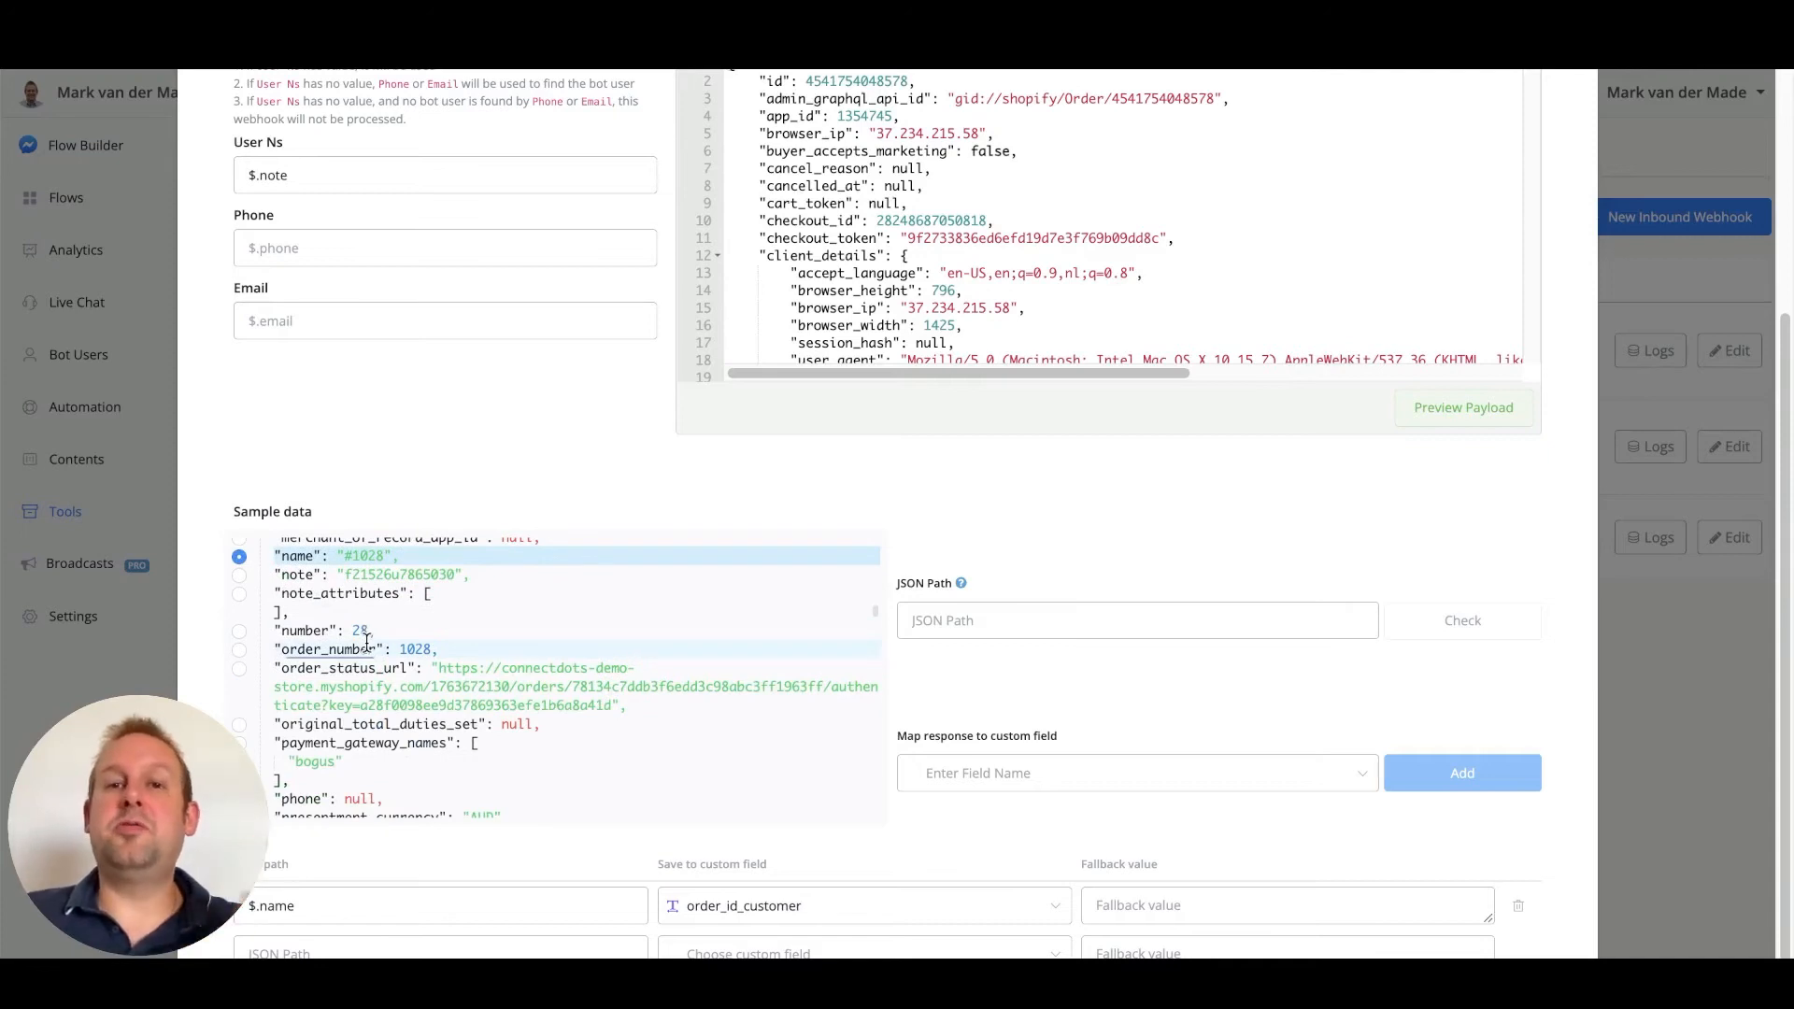
scroll(368, 643, "down", 15)
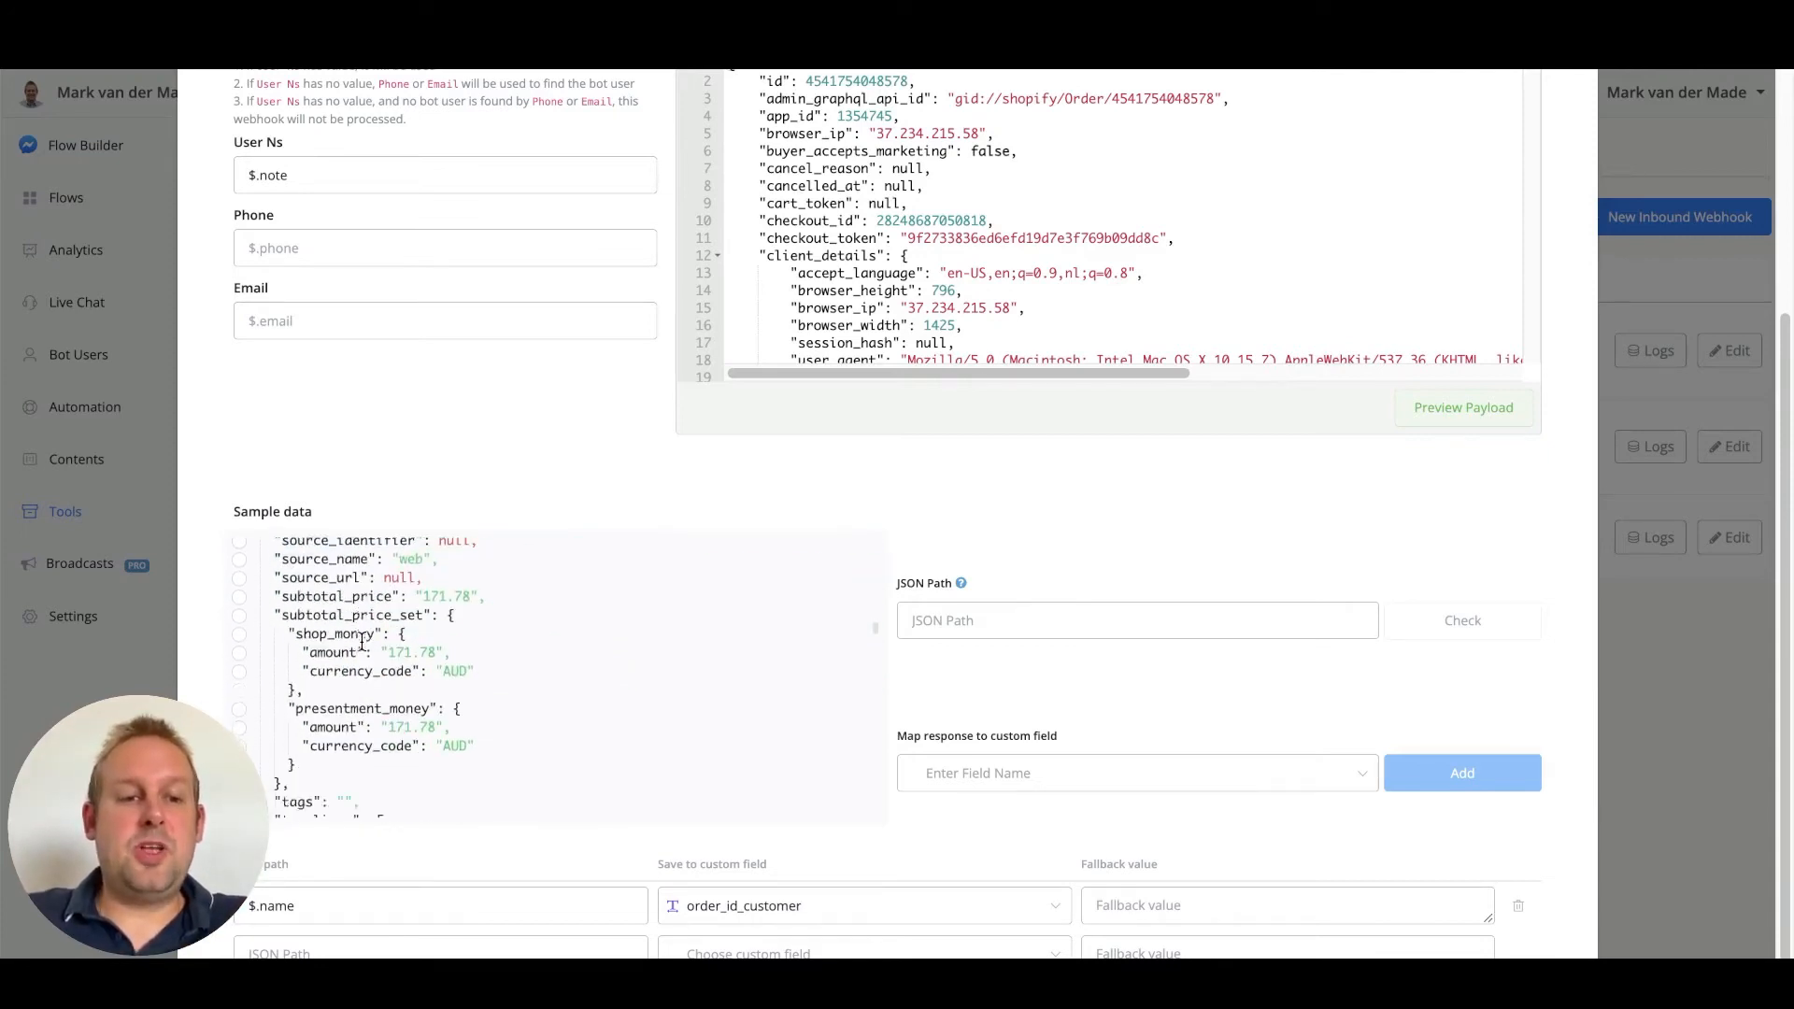
scroll(361, 643, "down", 10)
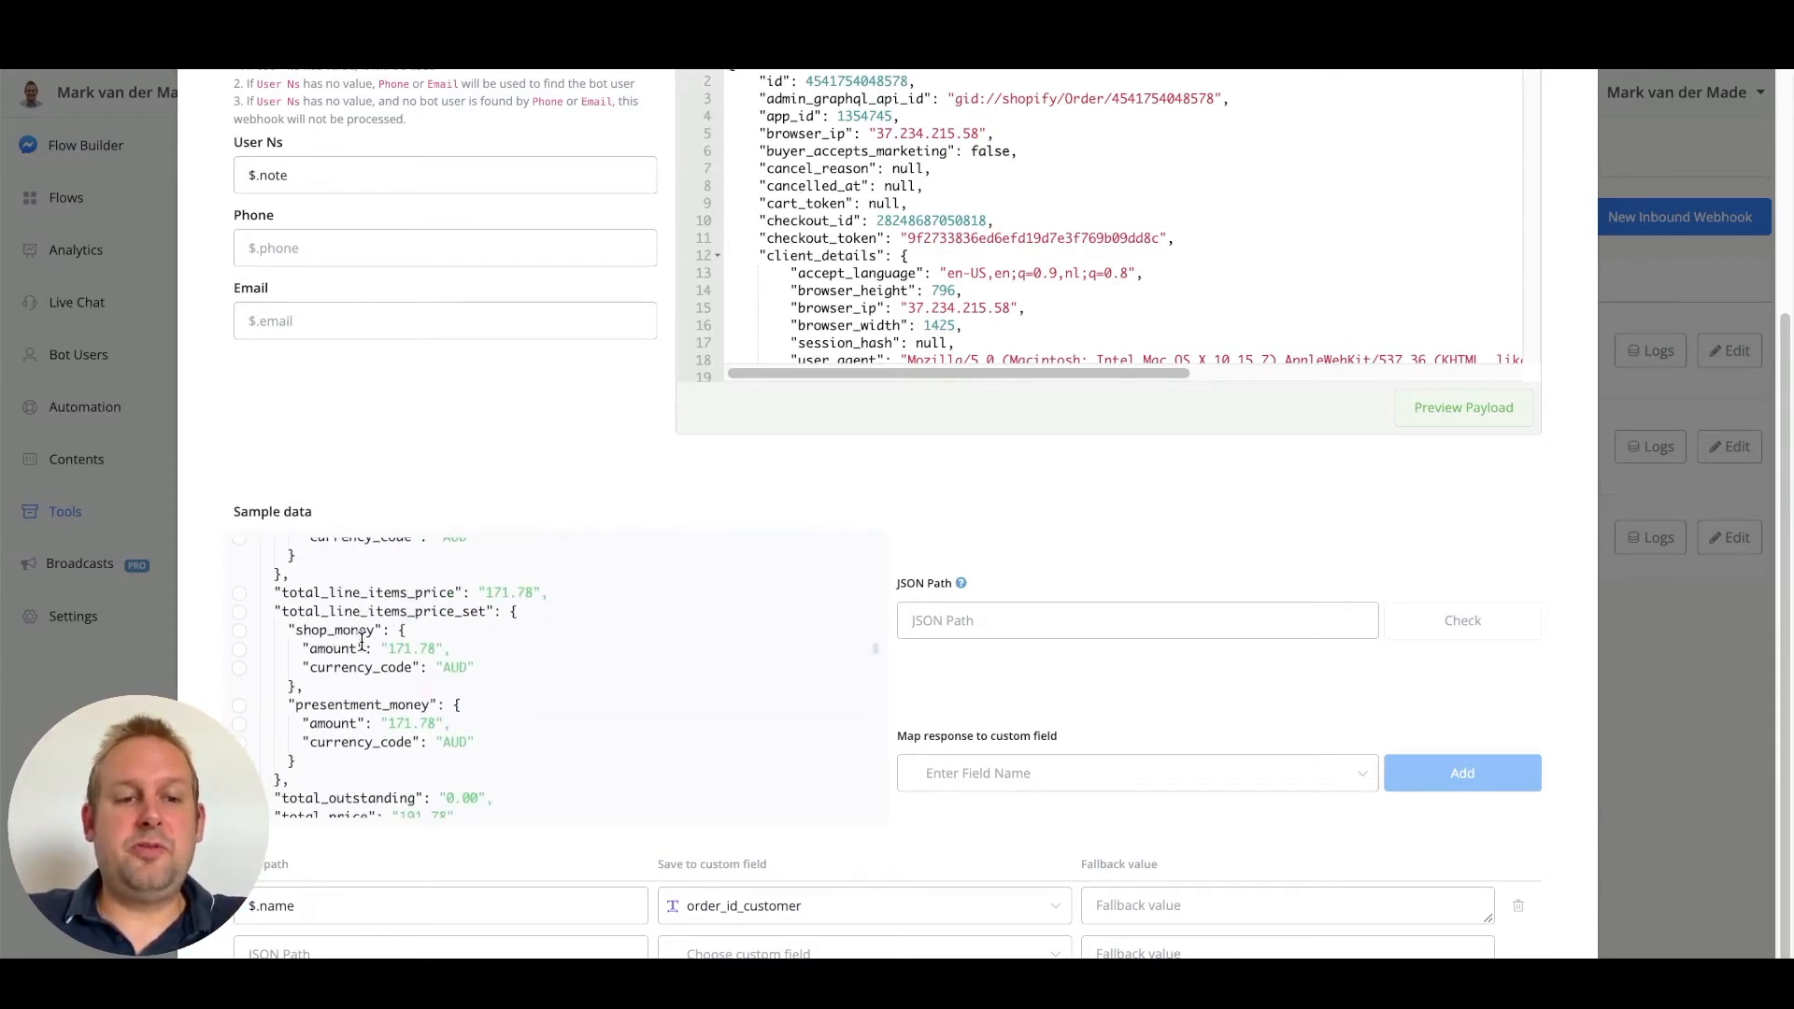
Add a mapping from $.fulfillments[0].tracking_number to the shopify_tracking_number custom field
scroll(362, 642, "down", 10)
double_click(327, 511)
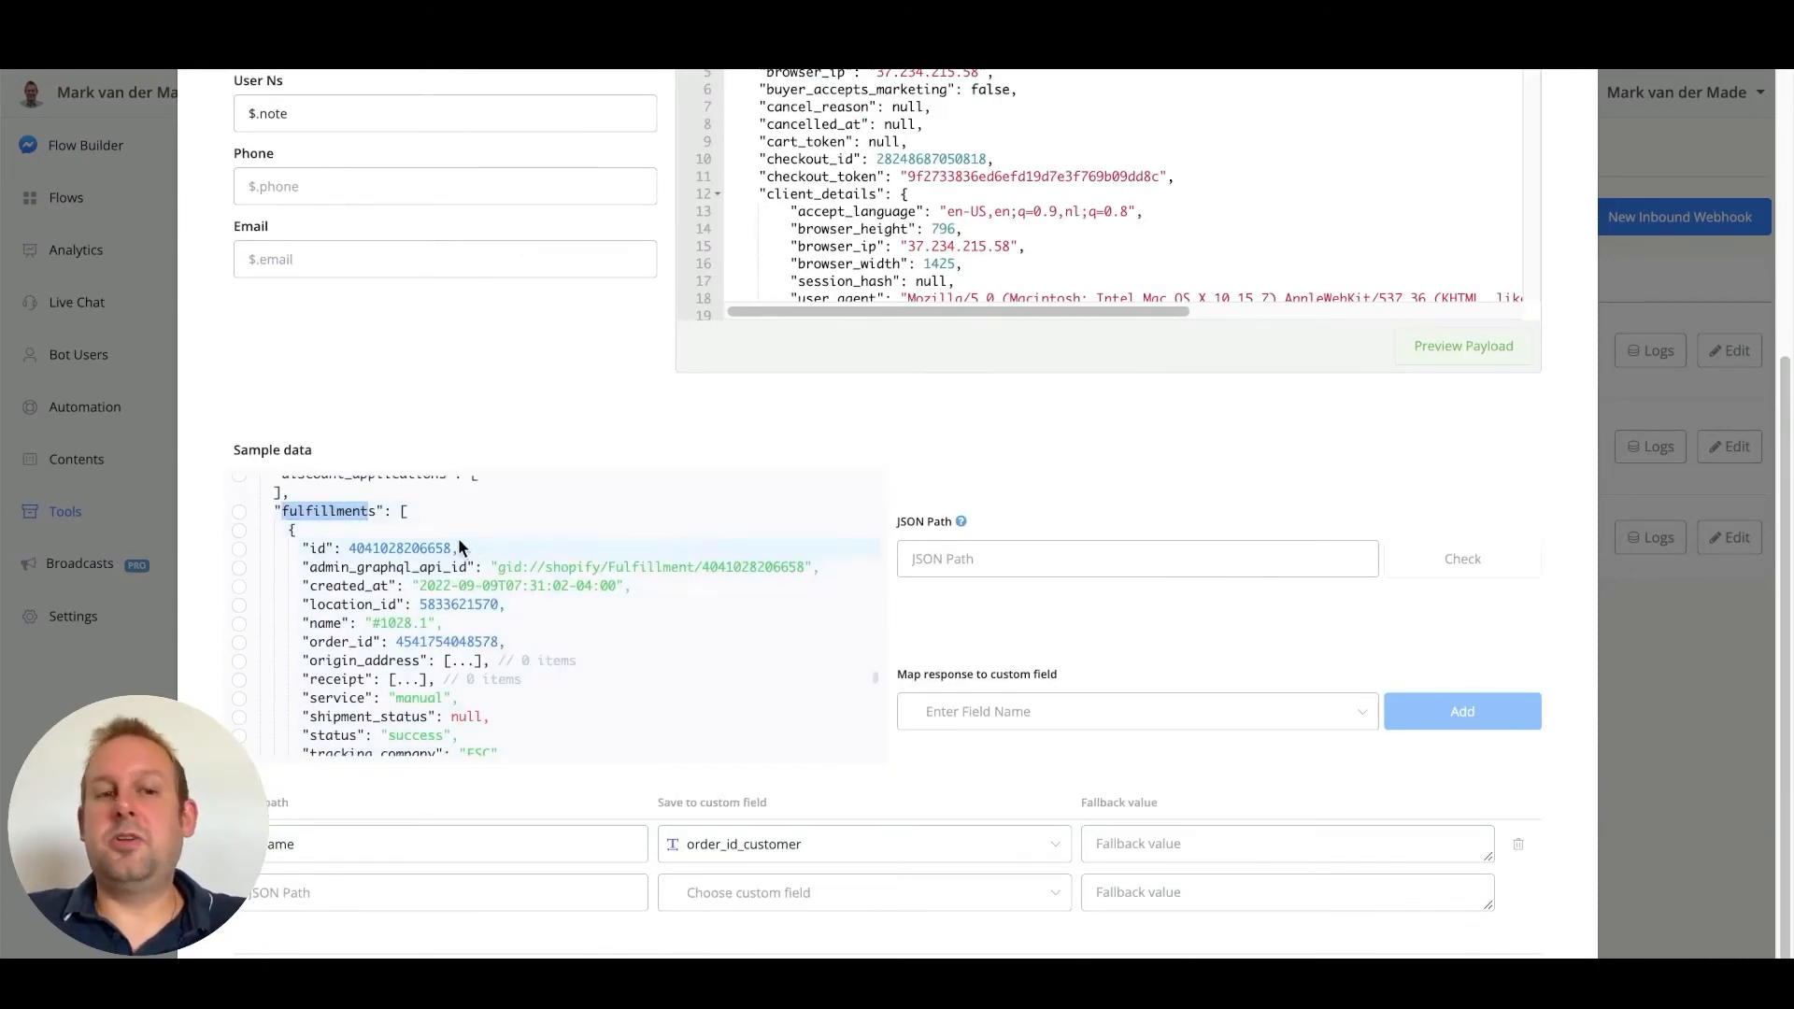
left_click(239, 511)
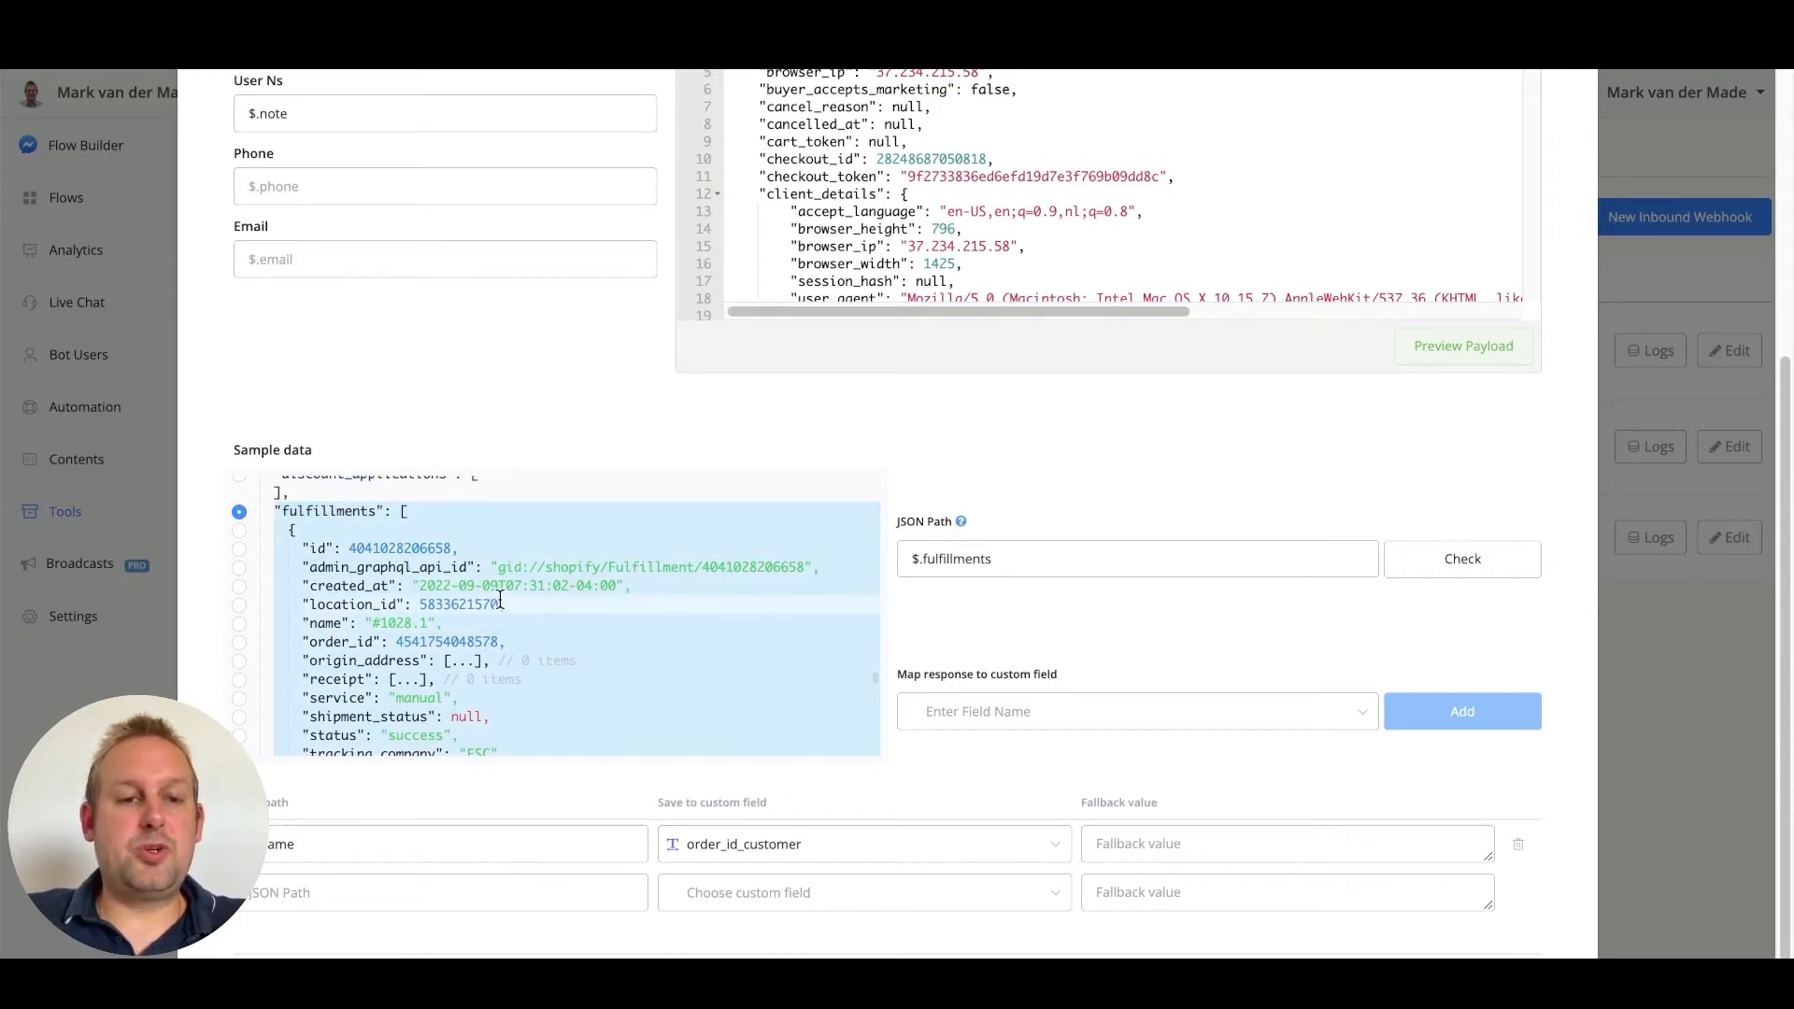
scroll(500, 599, "down", 1)
scroll(500, 599, "down", 3)
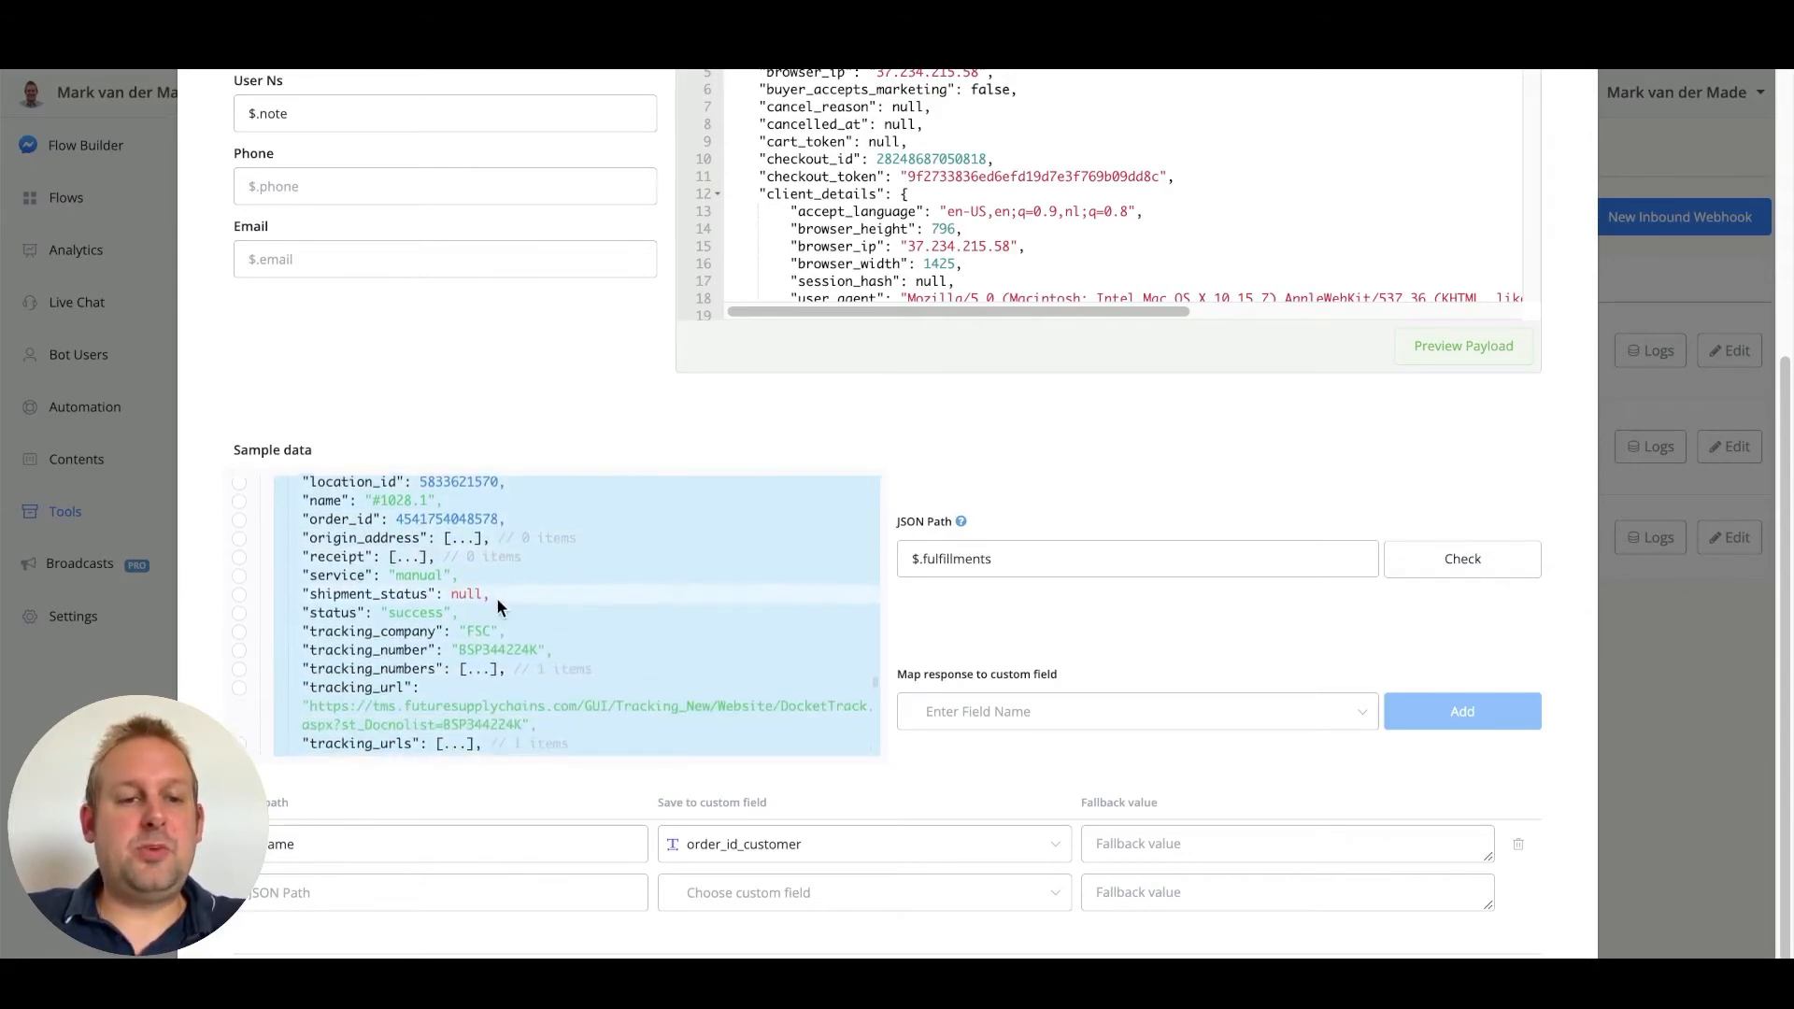
left_click(240, 652)
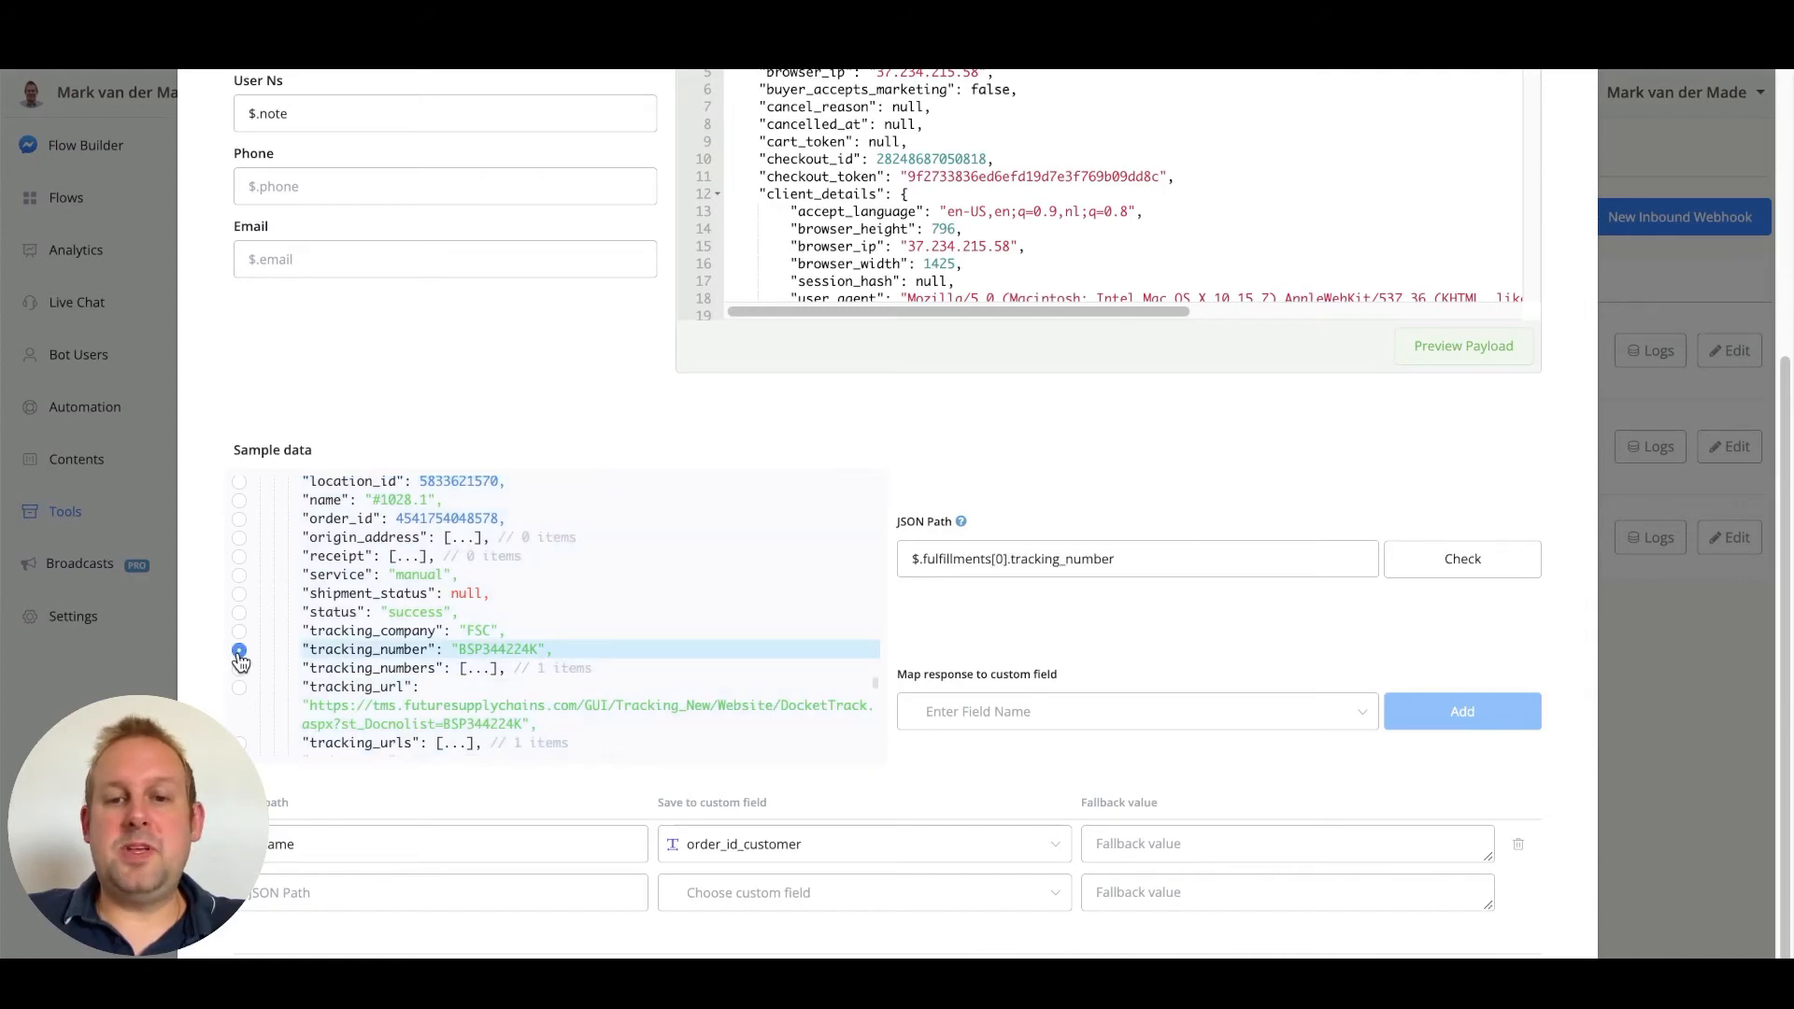
left_click(1124, 711)
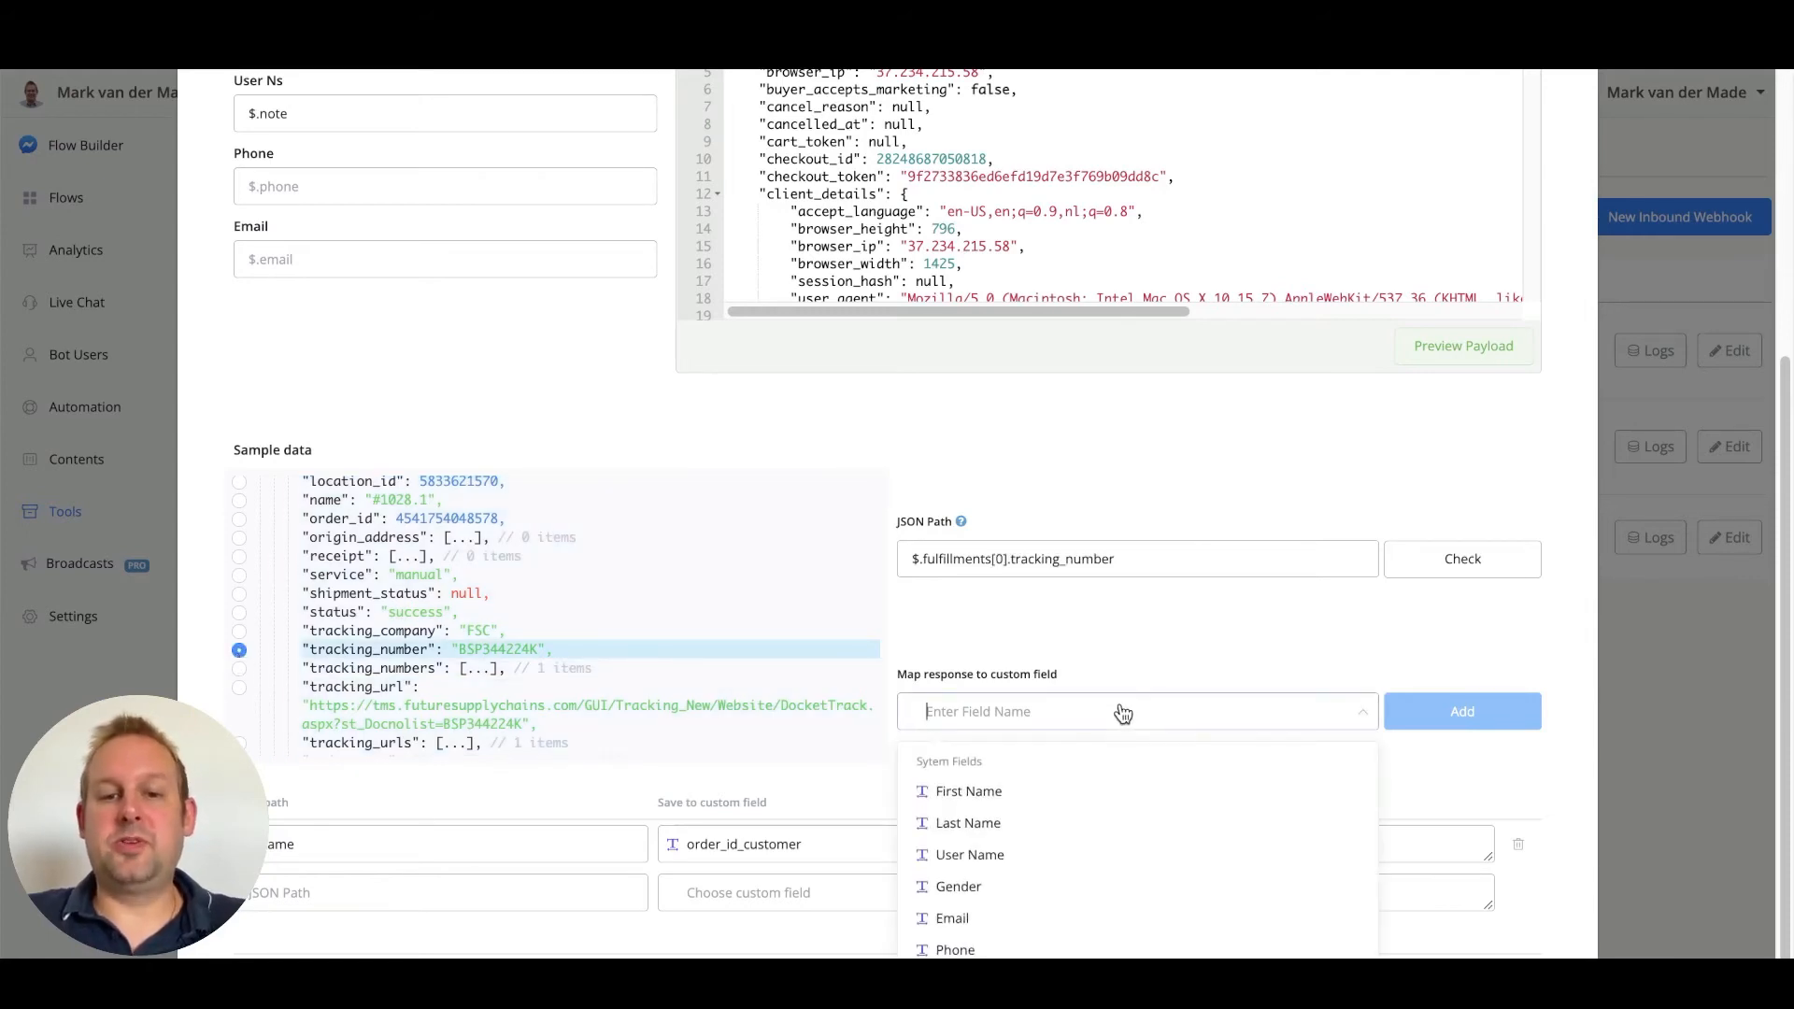
type("trac")
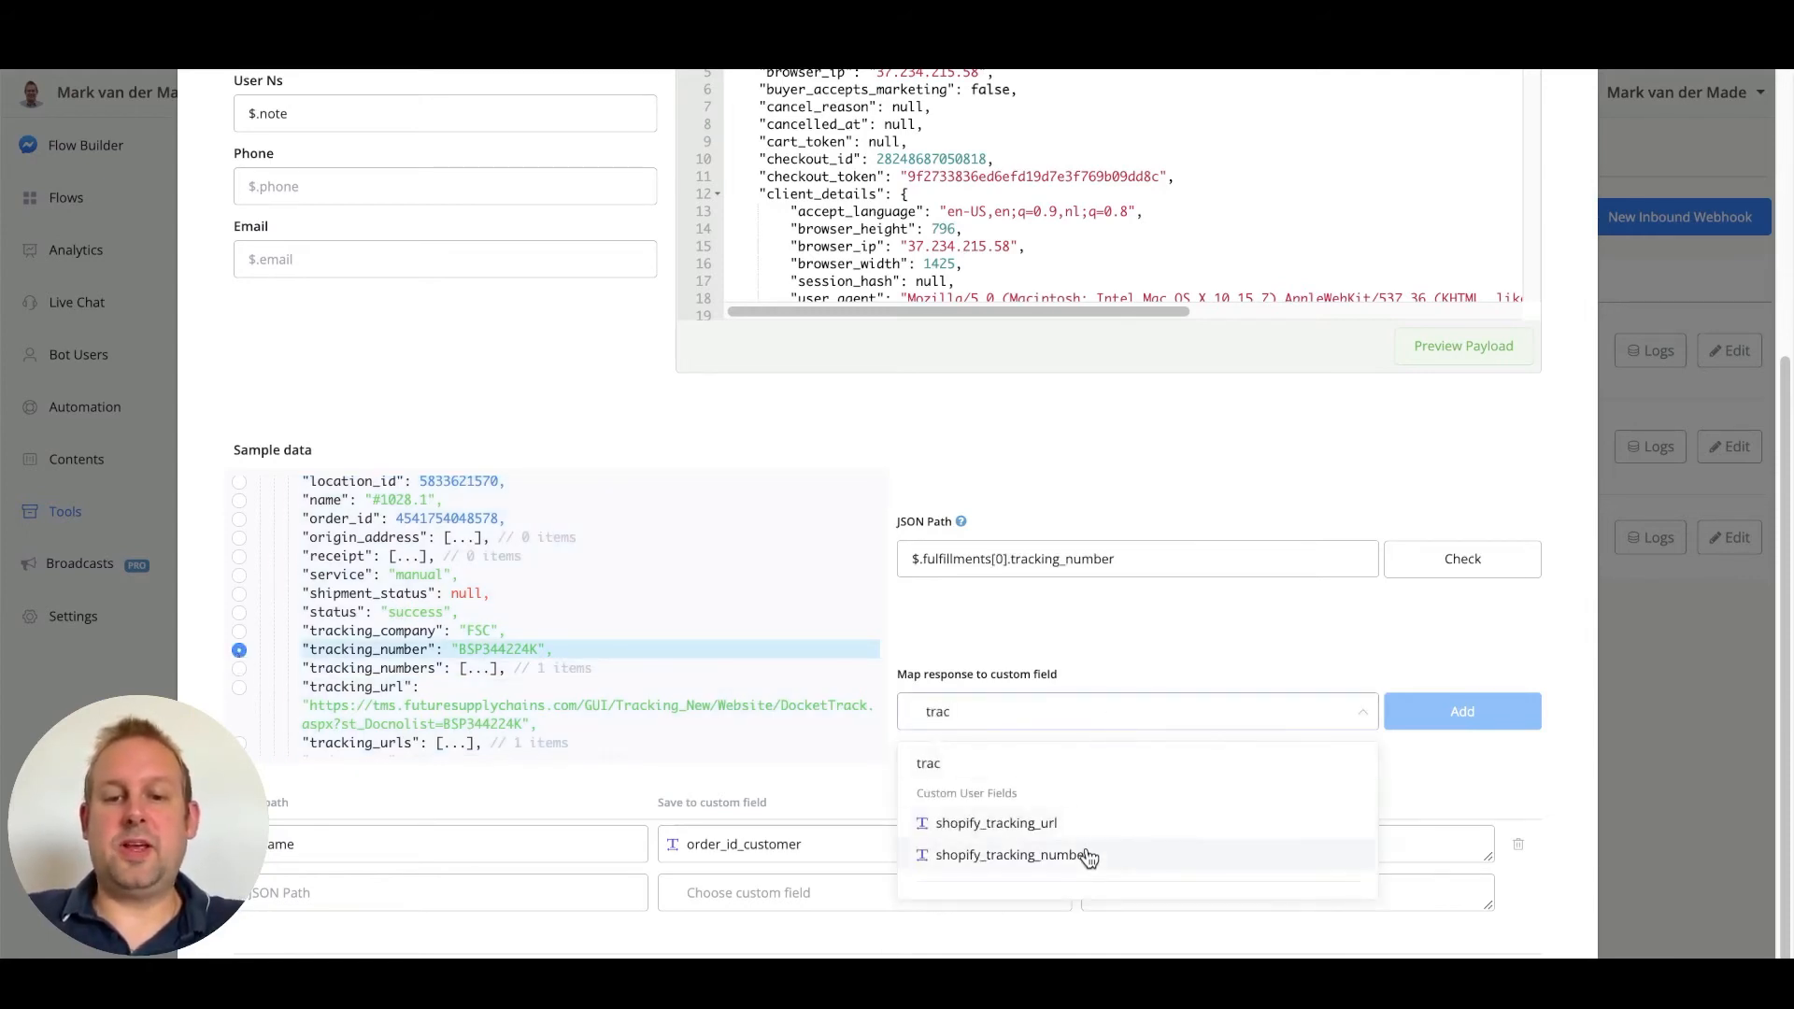
left_click(1088, 856)
left_click(1460, 712)
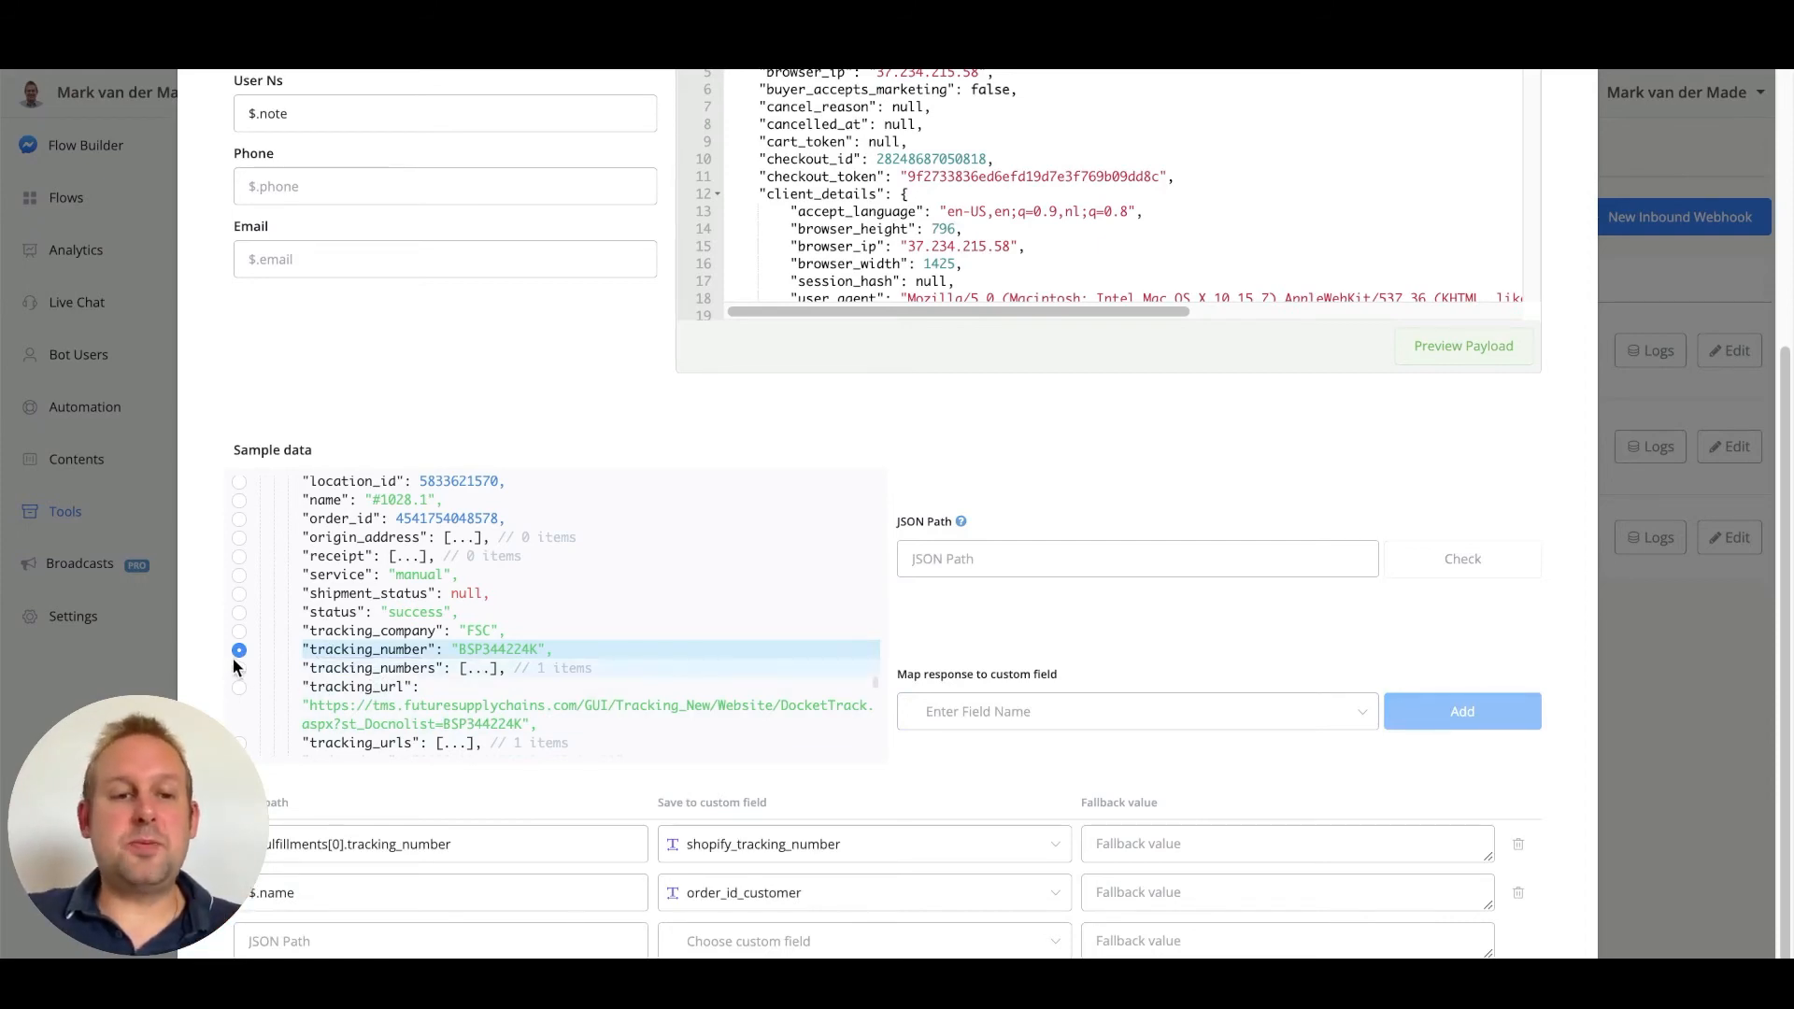
Add a mapping from $.fulfillments[0].tracking_url to the shopify_tracking_url custom field
left_click(239, 687)
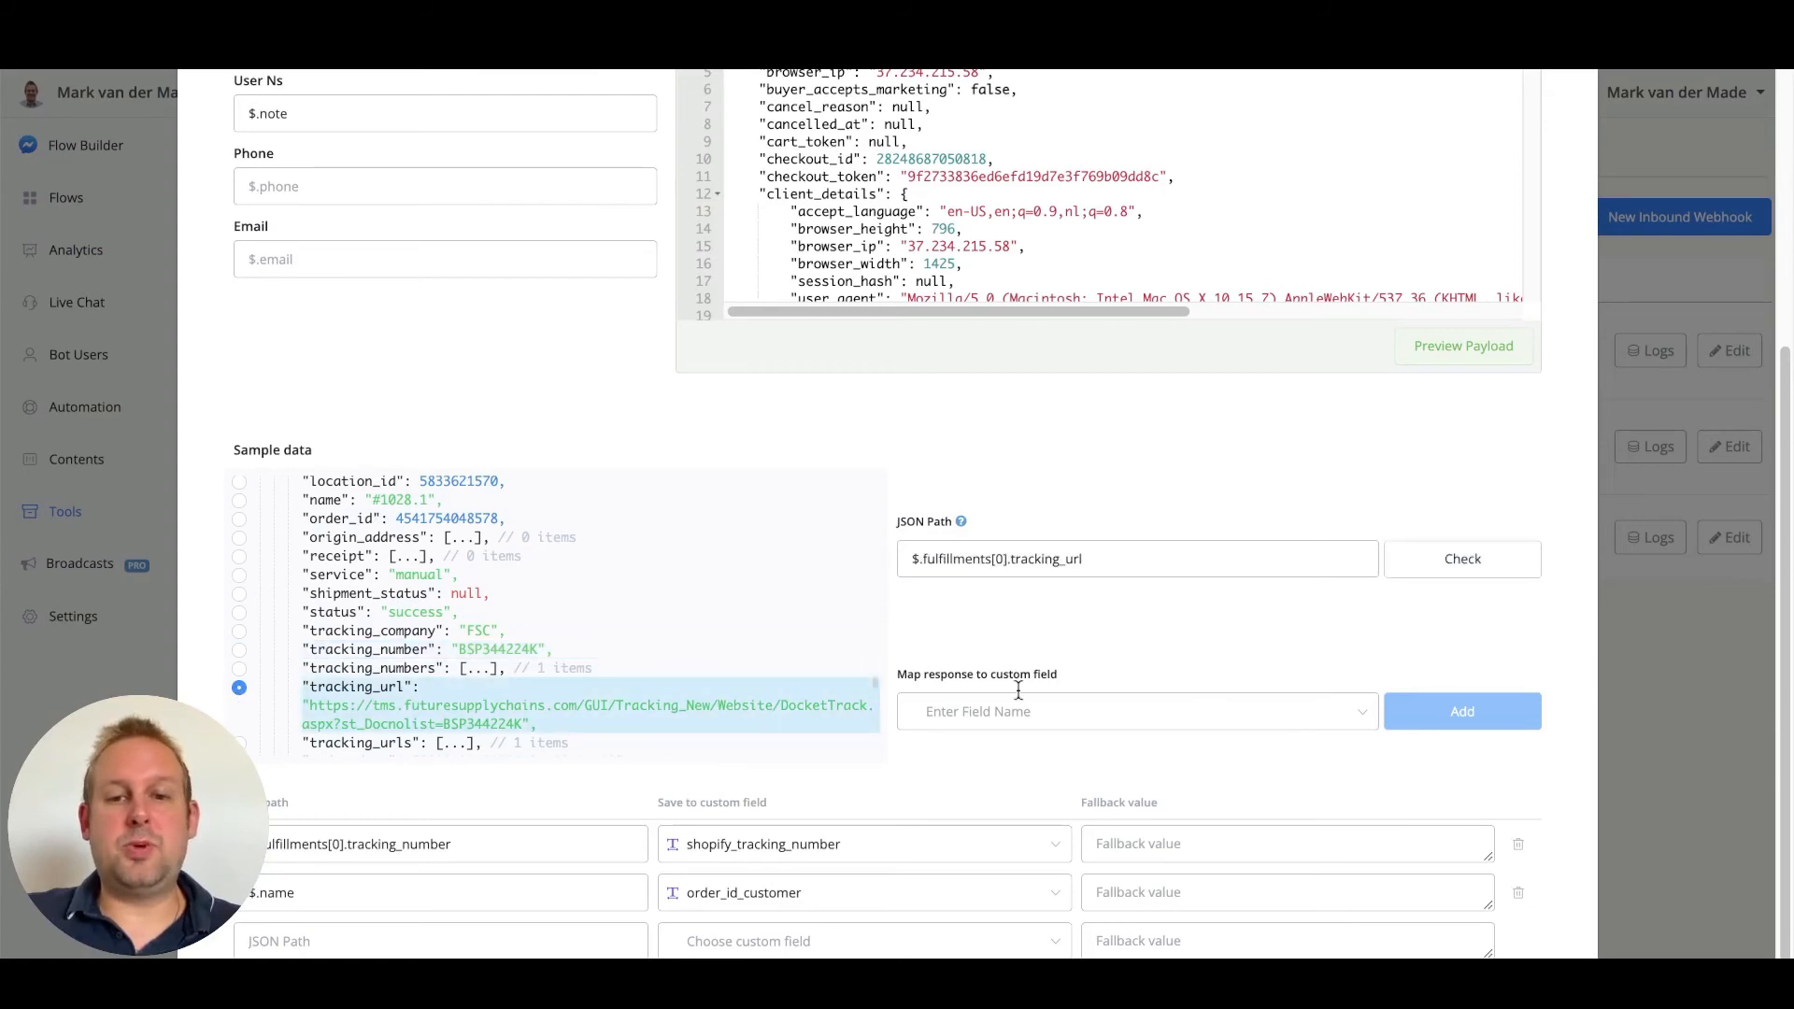
left_click(1033, 716)
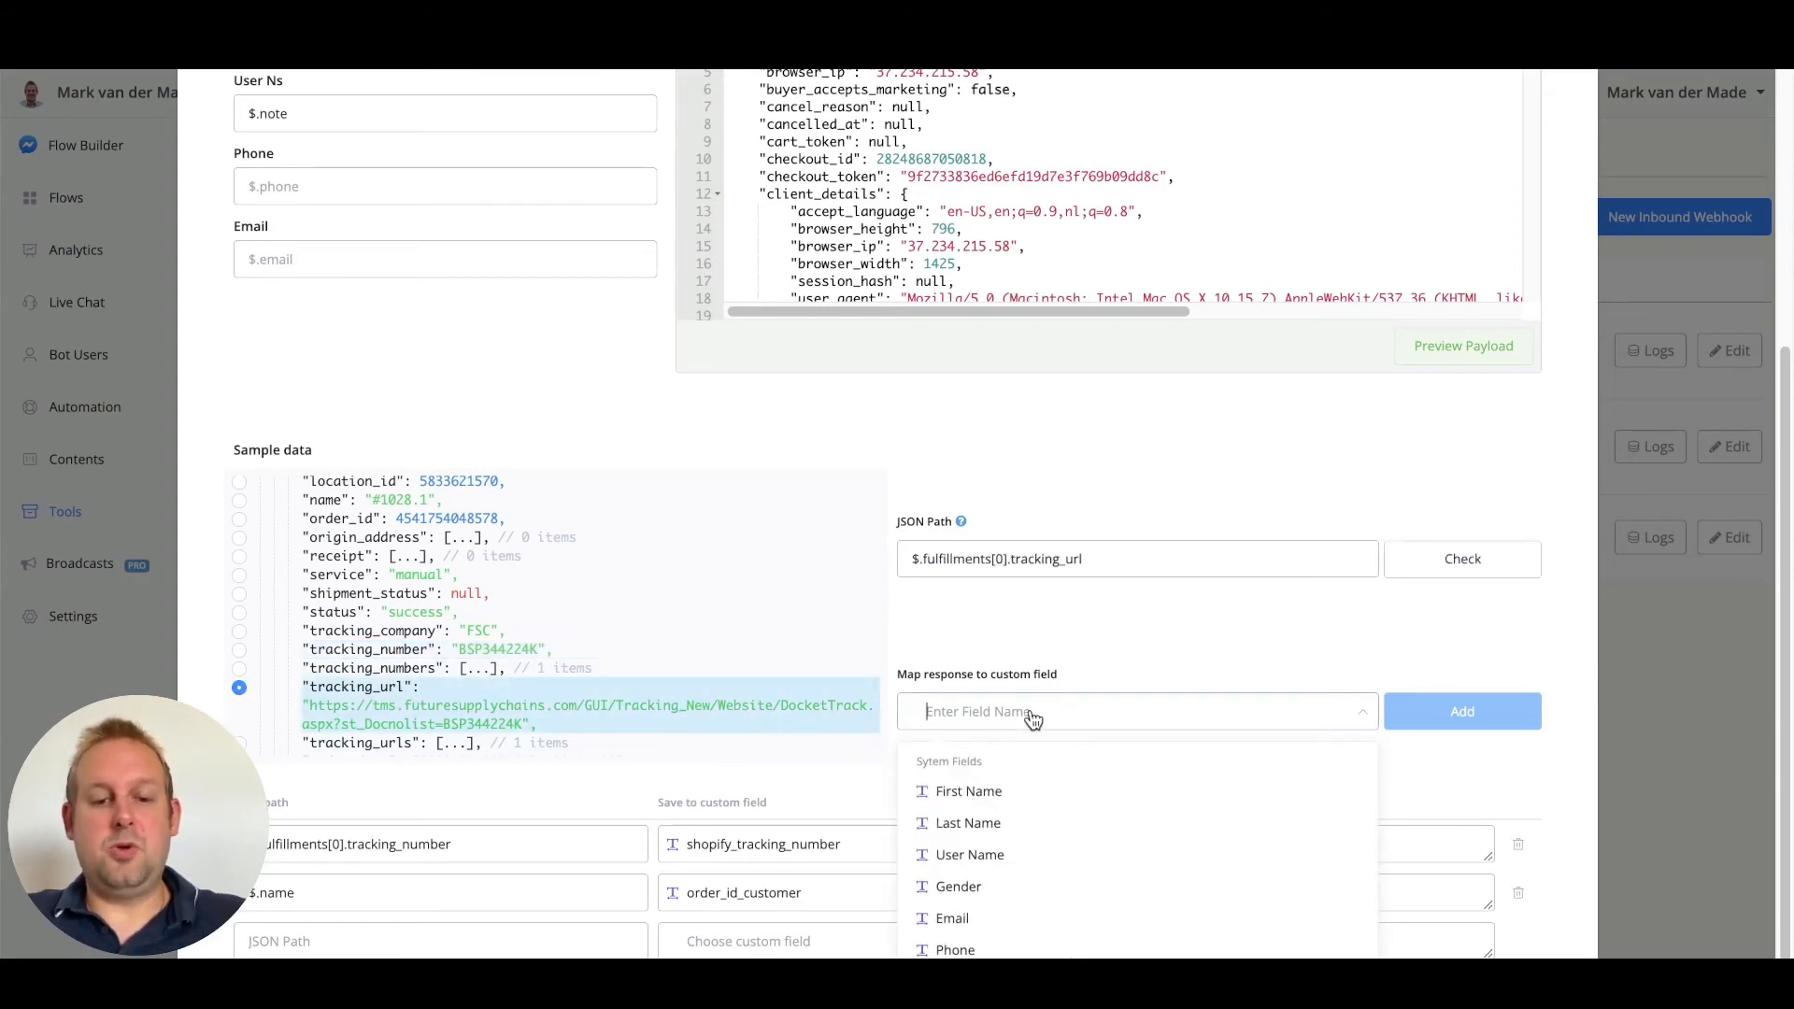
type("shop")
left_click(1129, 824)
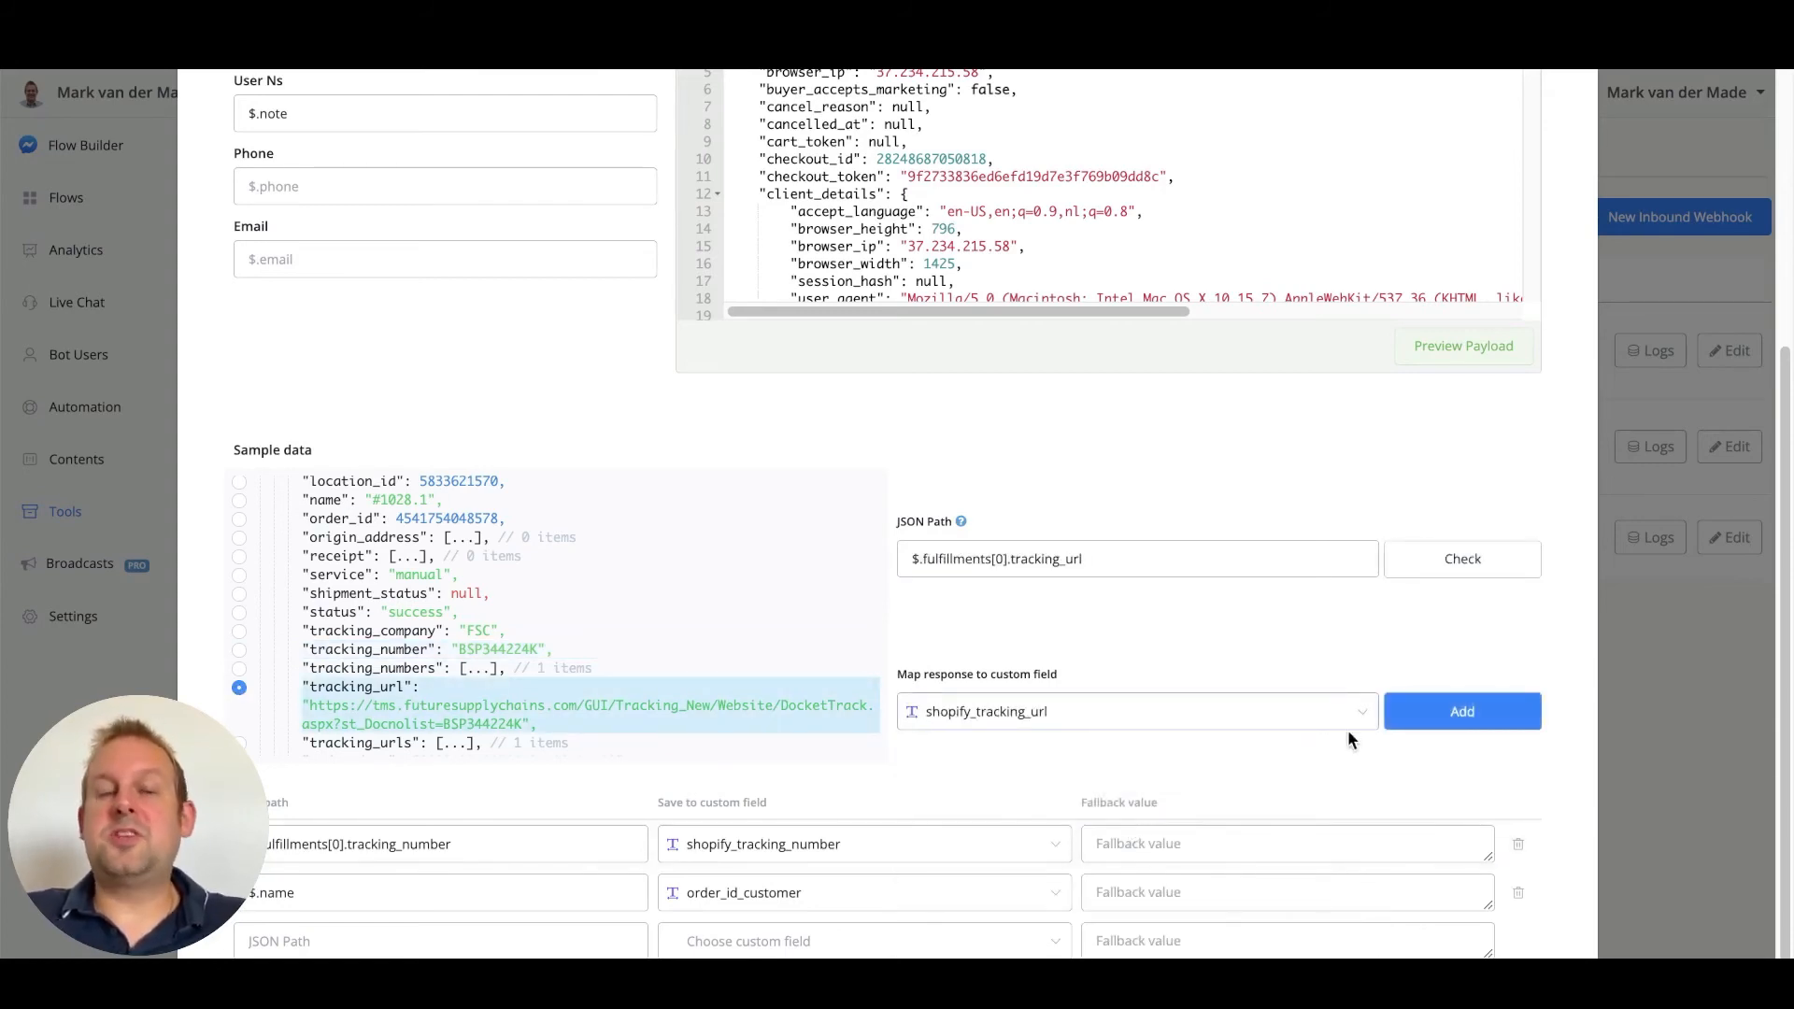
left_click(1485, 710)
scroll(1483, 698, "down", 2)
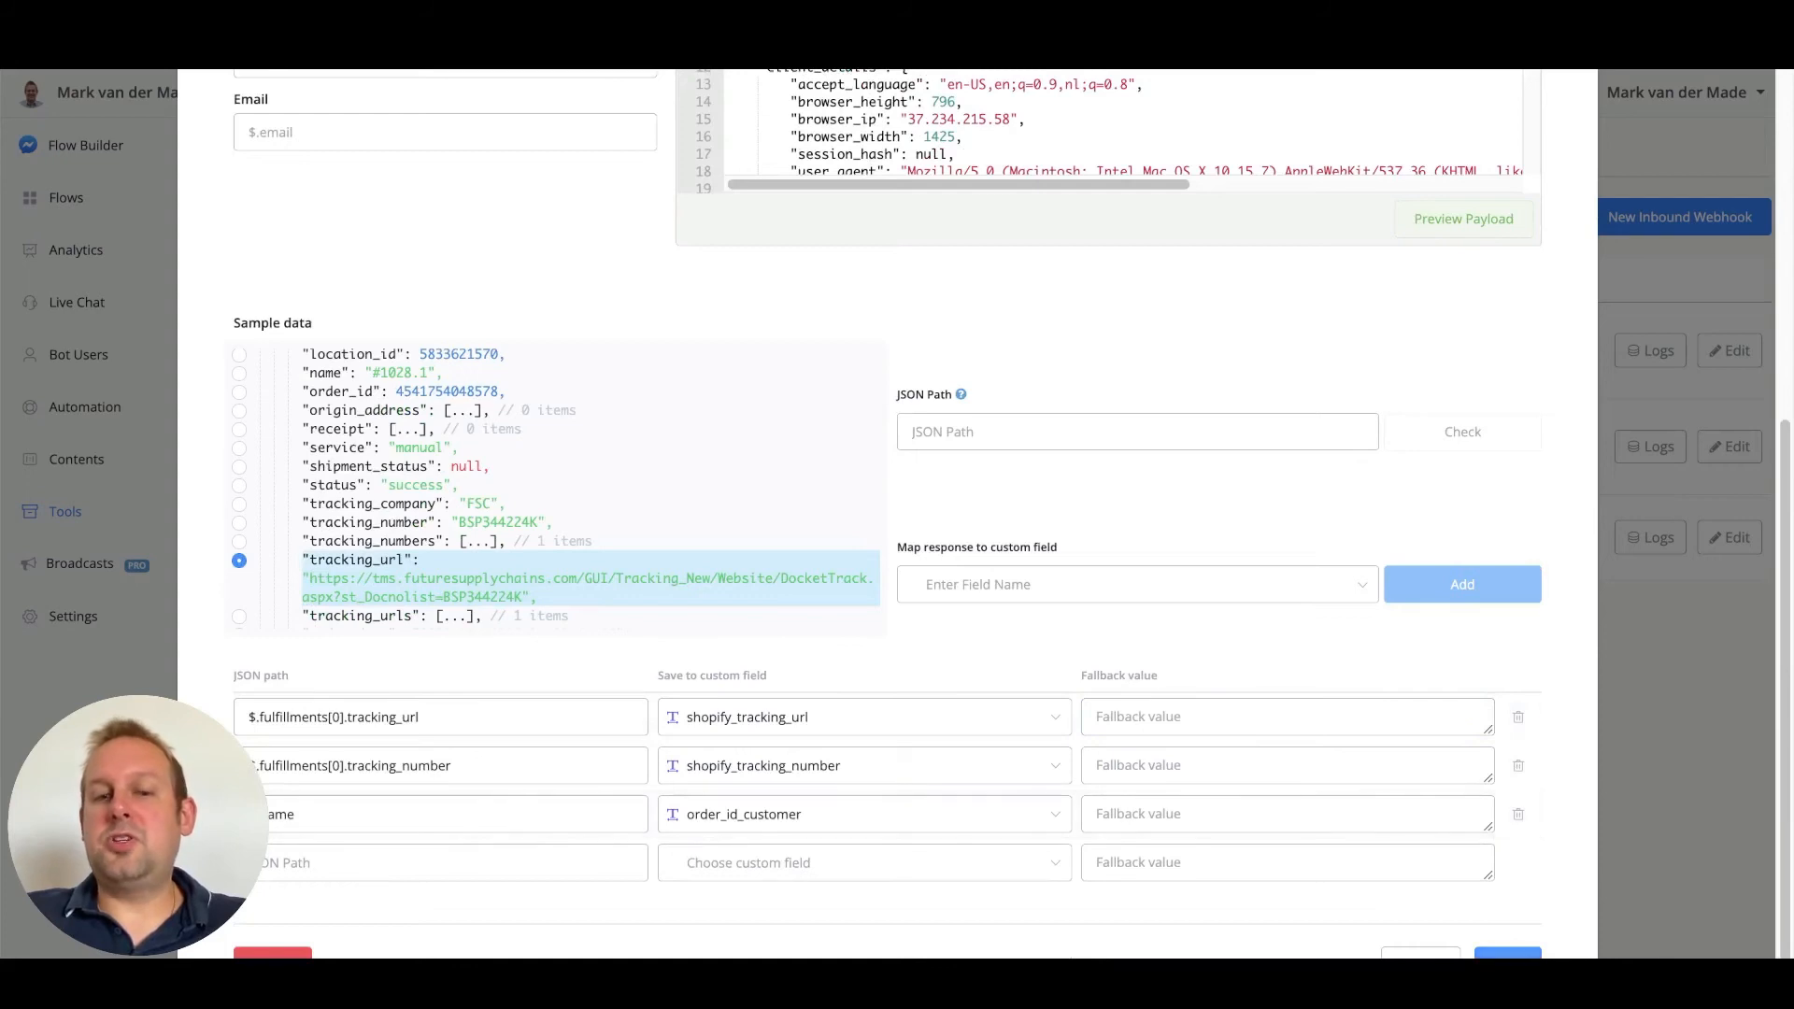
Save the webhook, link it to the 'shopify template- Order fulfillment' sub flow, and activate it
left_click(1509, 956)
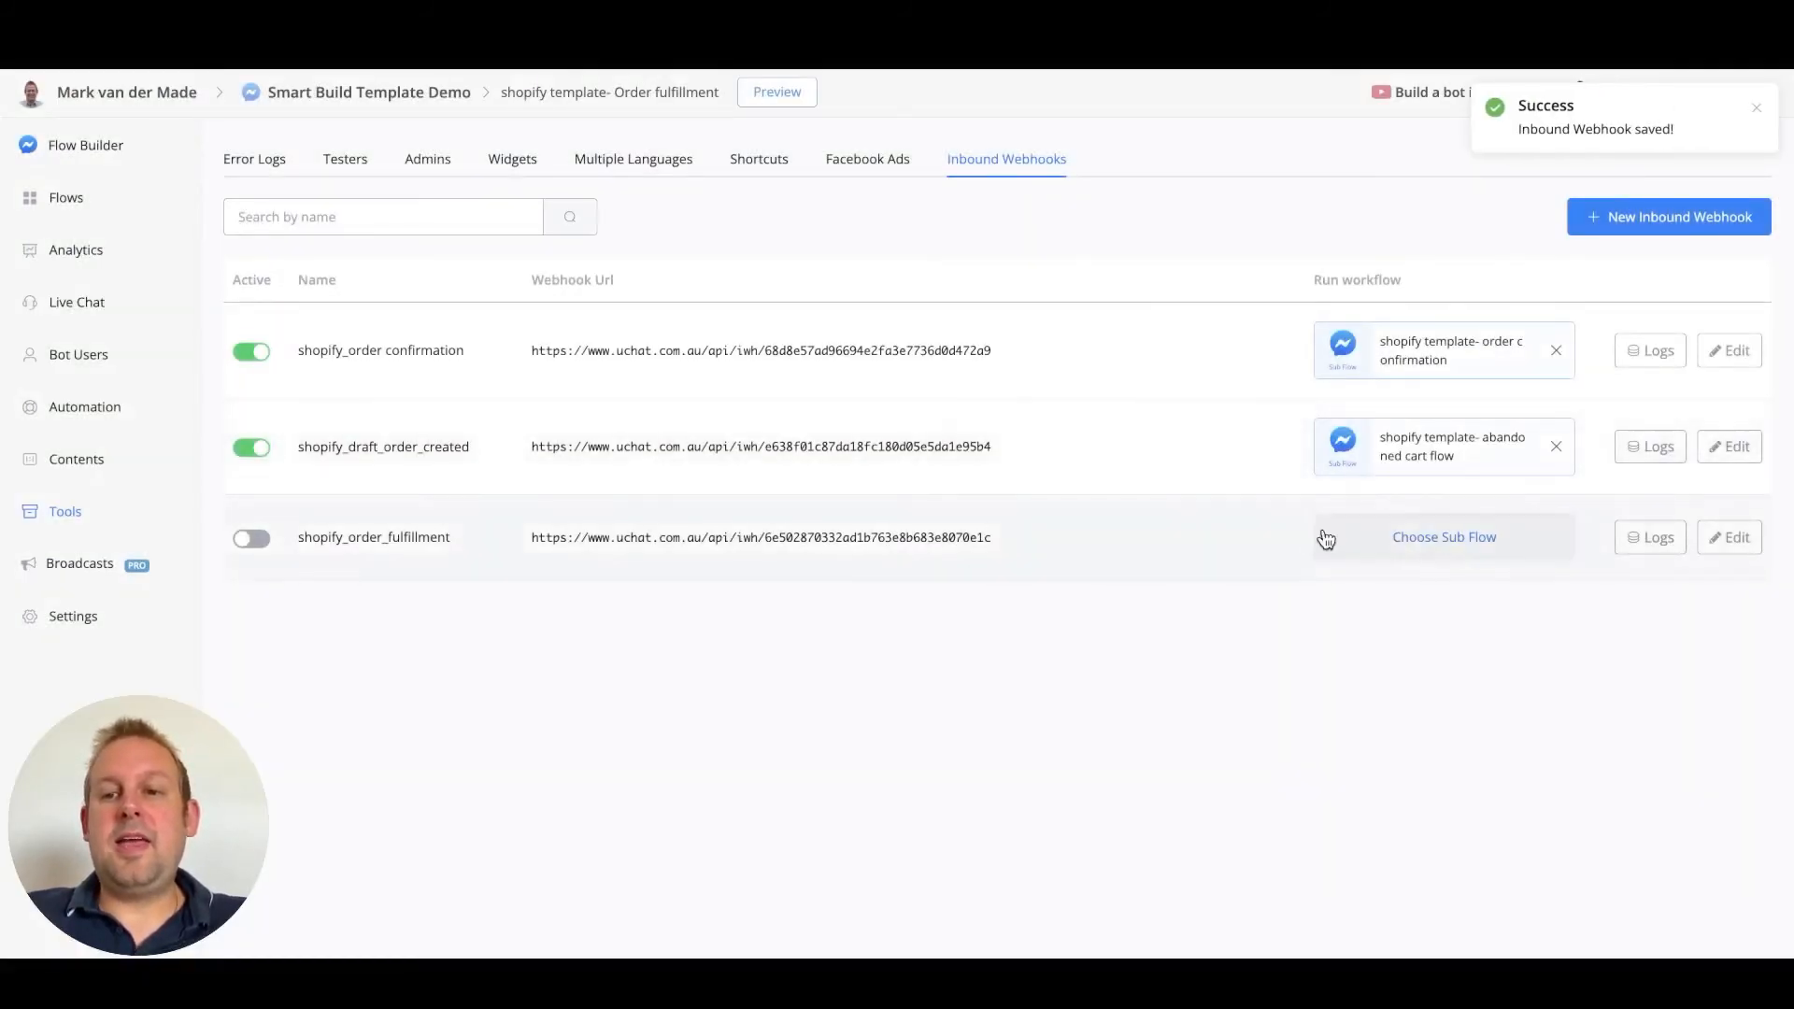
left_click(1400, 540)
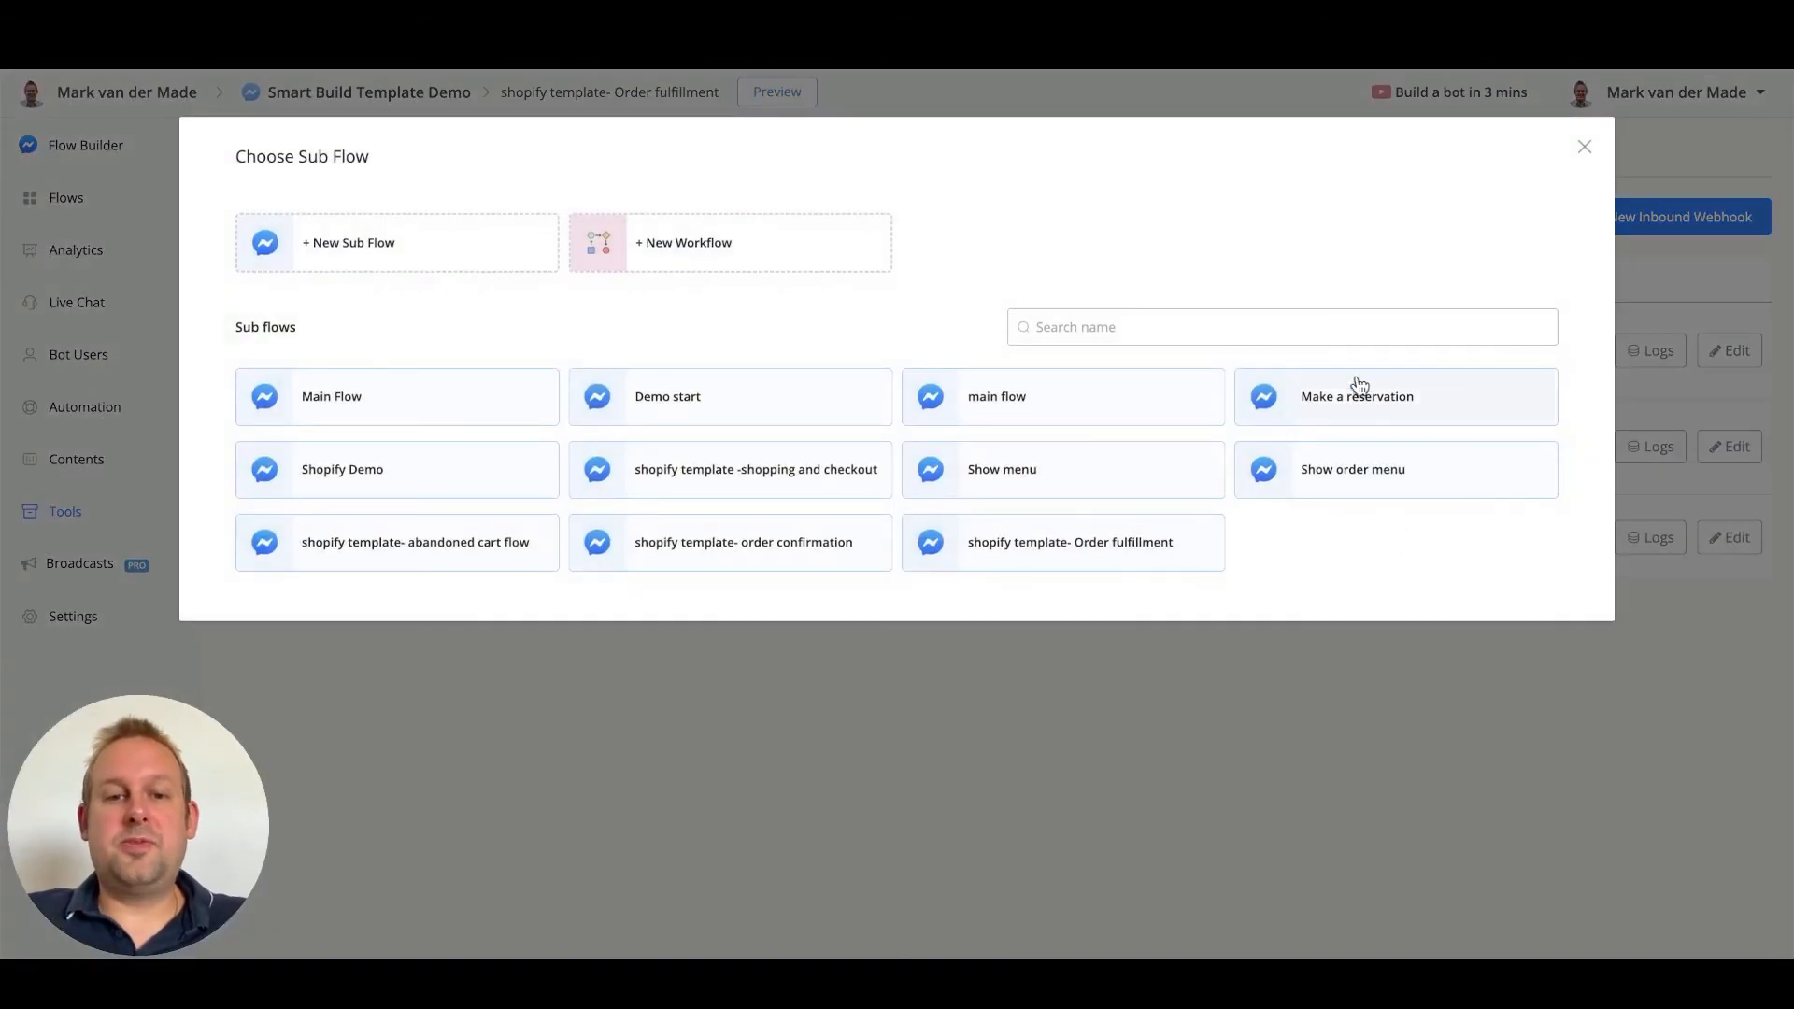
left_click(1115, 557)
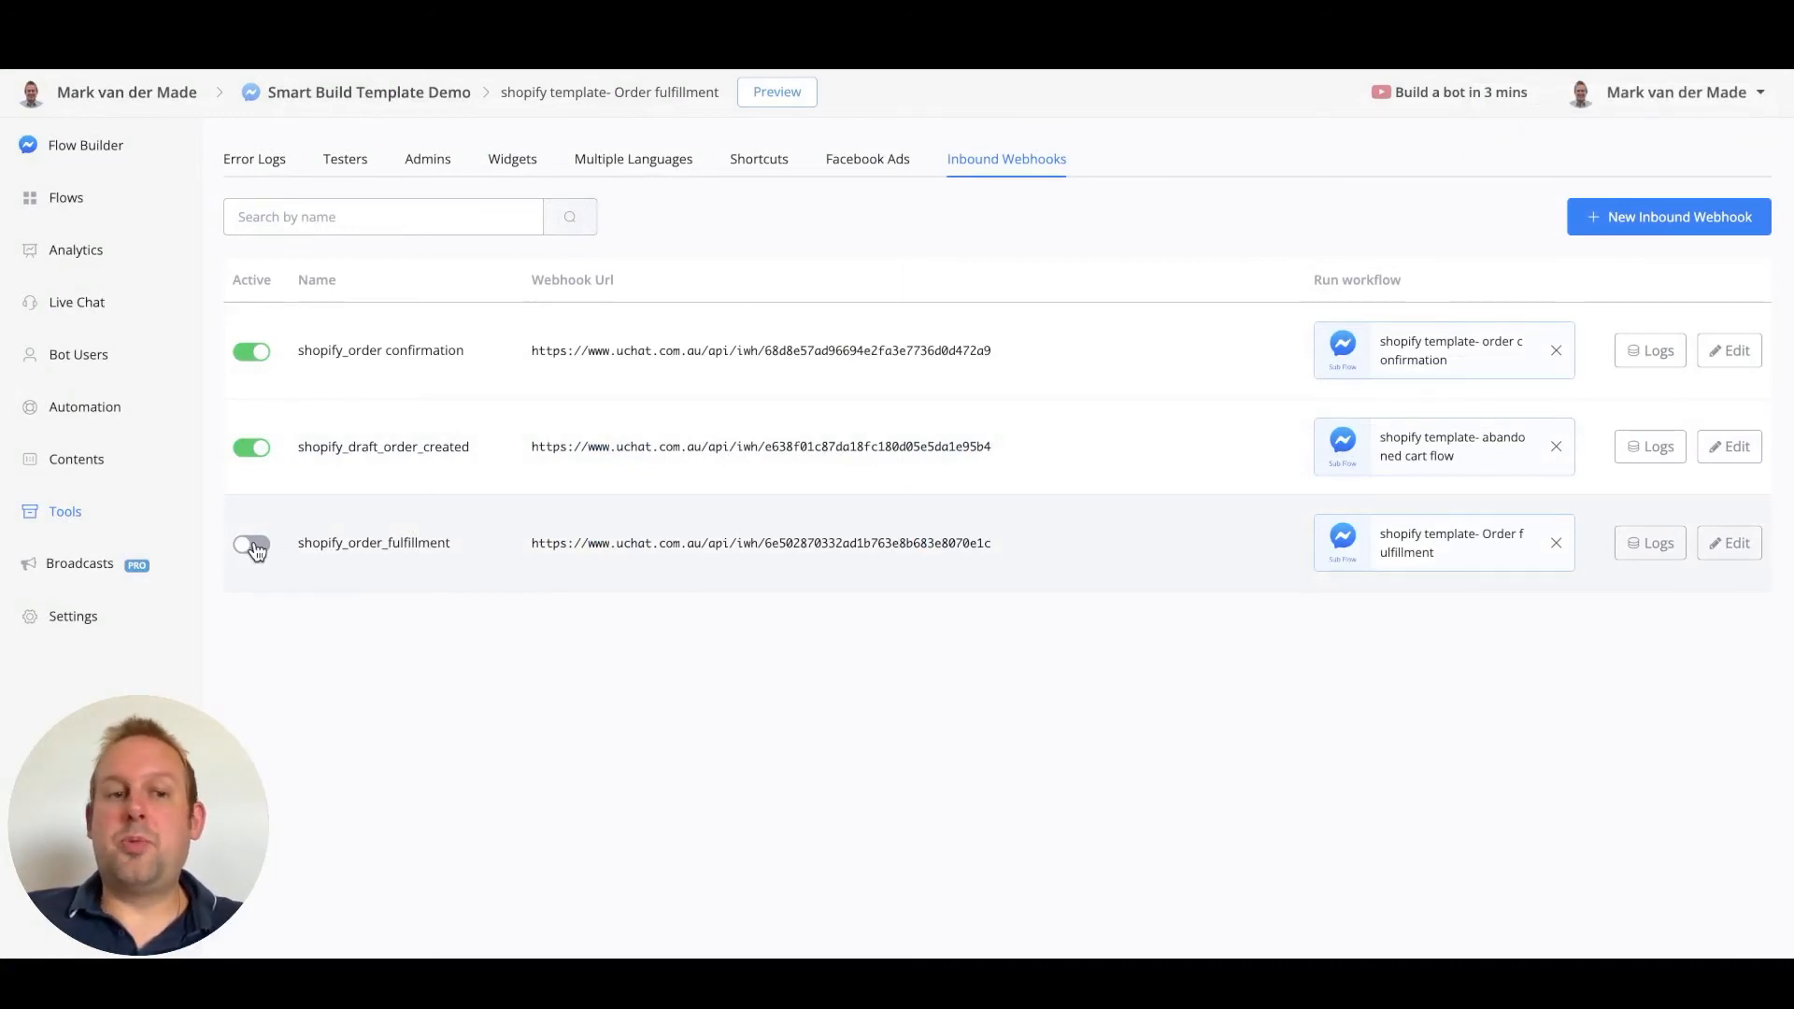
left_click(254, 544)
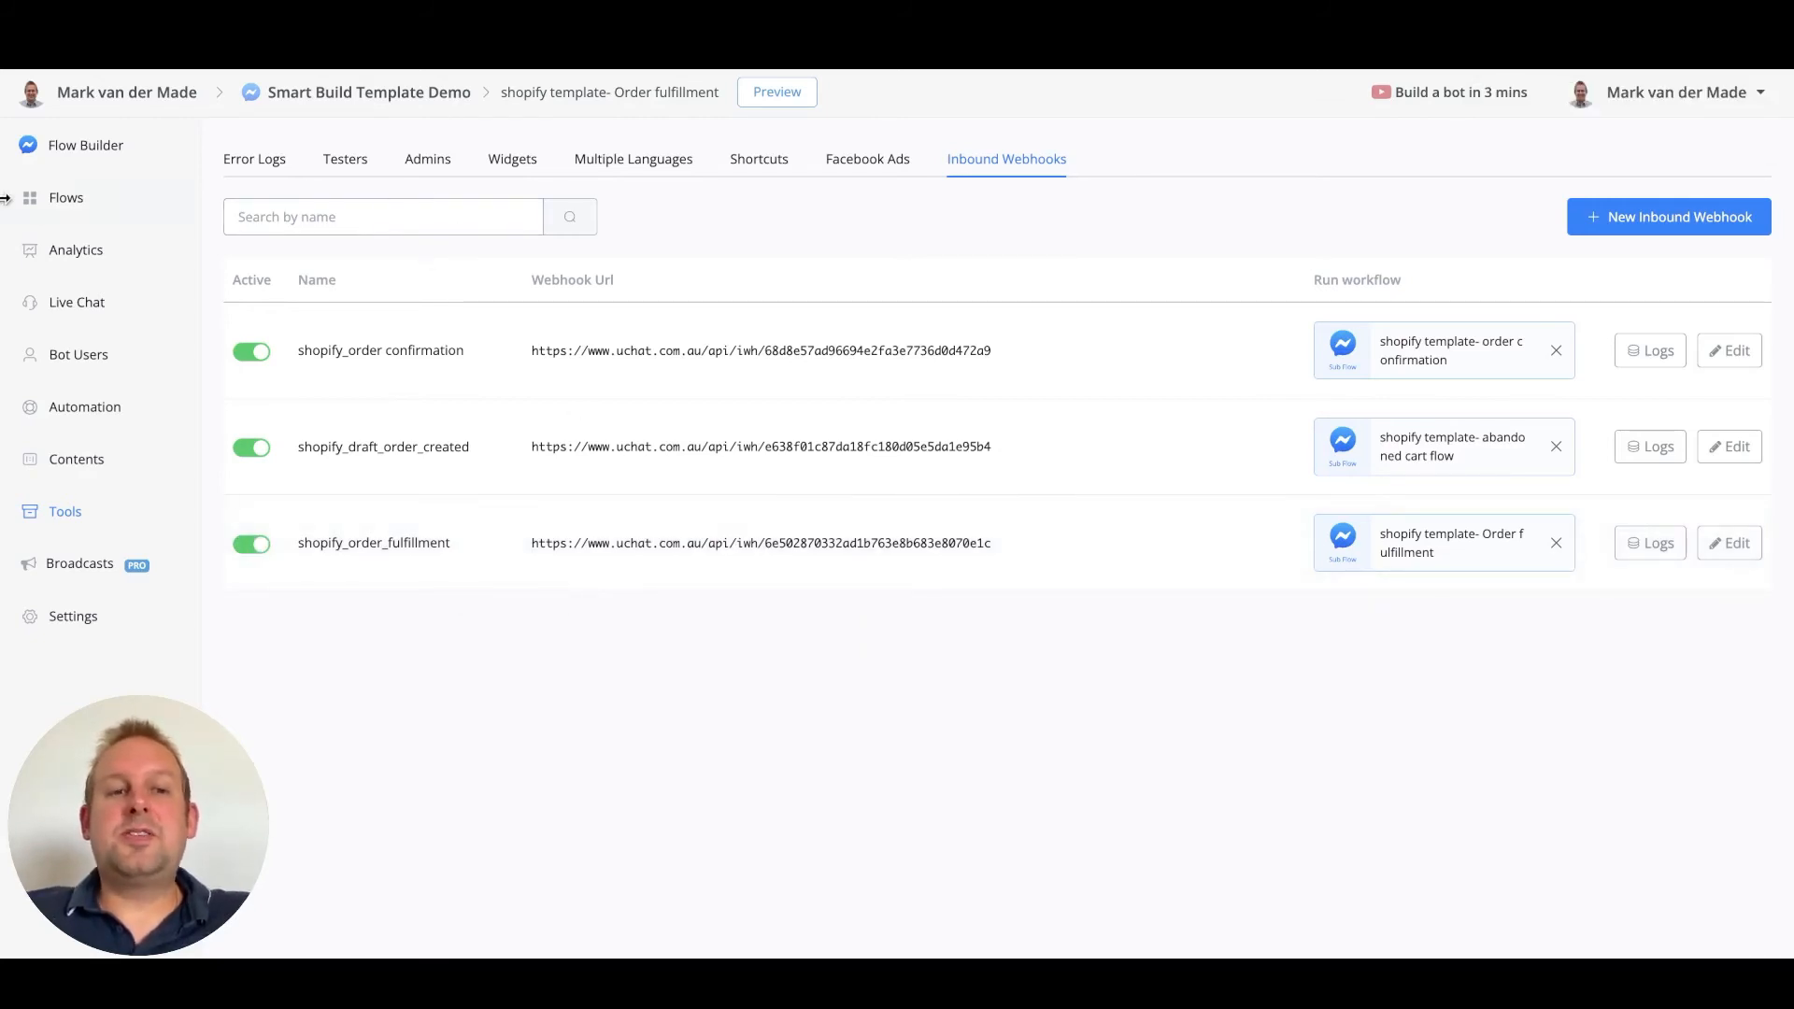
Open the 'shopify template- Order fulfillment' flow and inspect its nodes, including the OTN message step
left_click(87, 198)
left_click(428, 708)
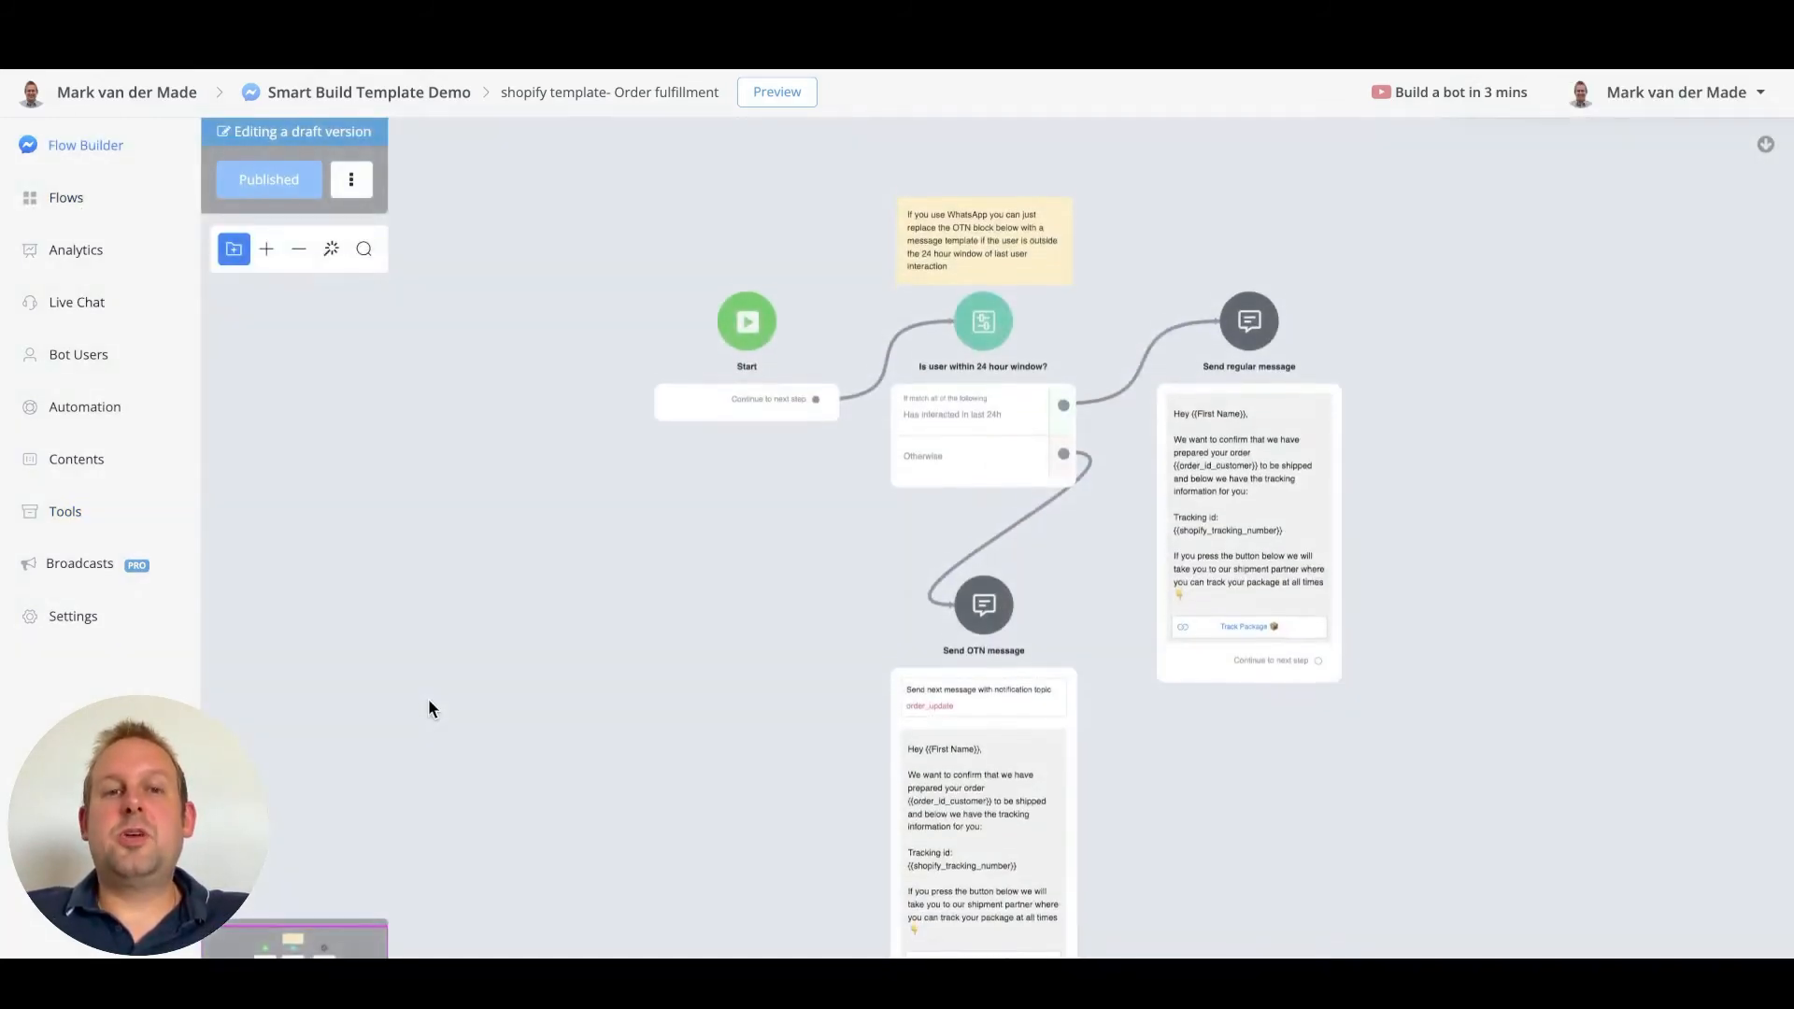
left_click_drag(749, 605, 502, 603)
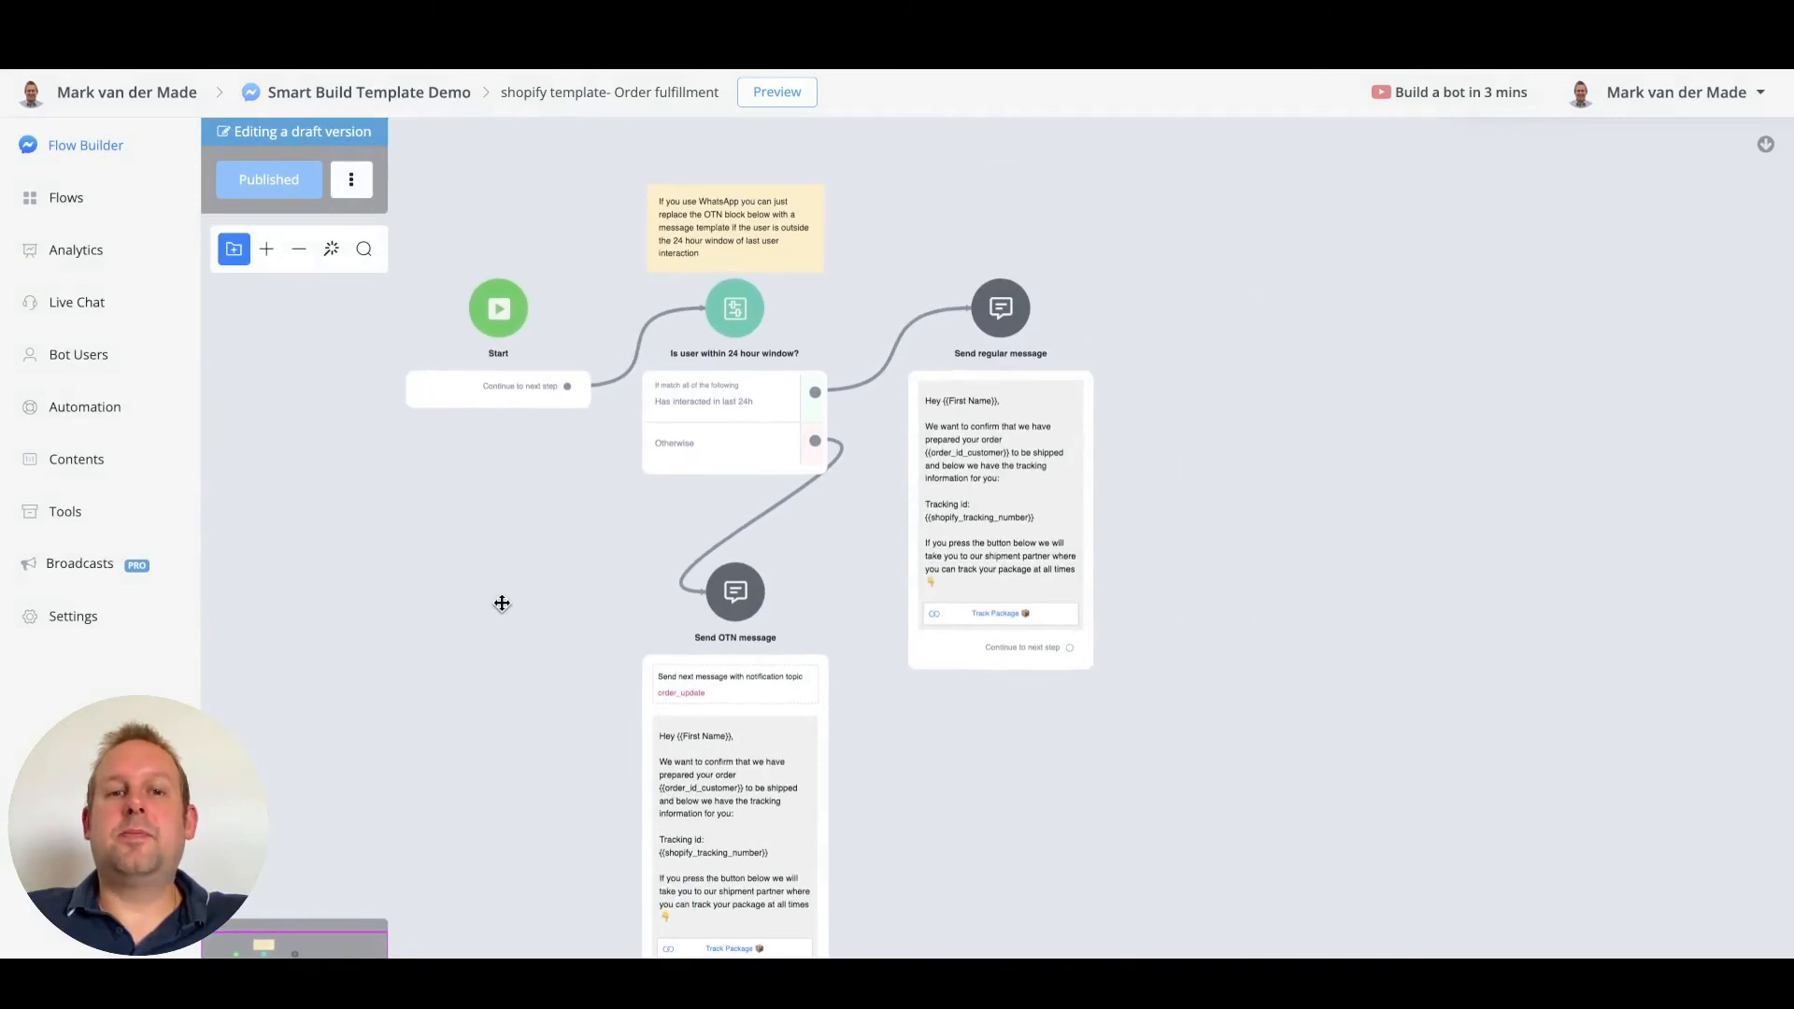
scroll(817, 424, "up", 5)
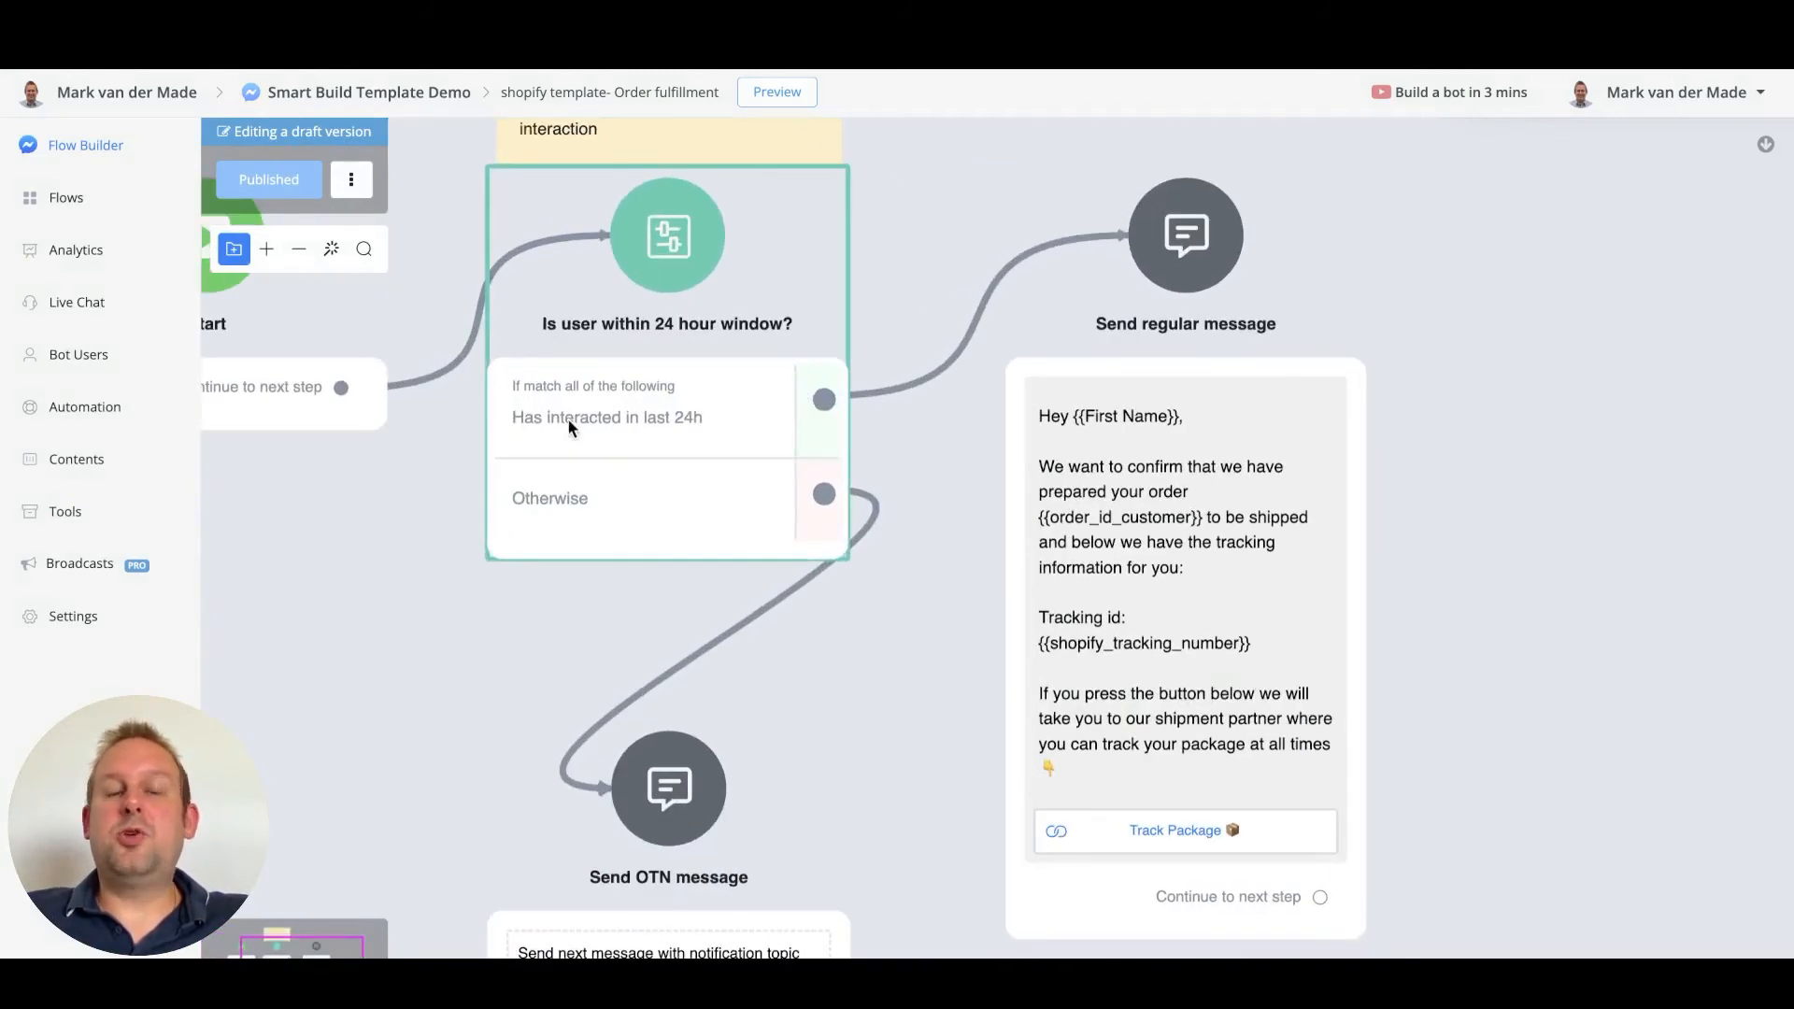
scroll(632, 441, "down", 2)
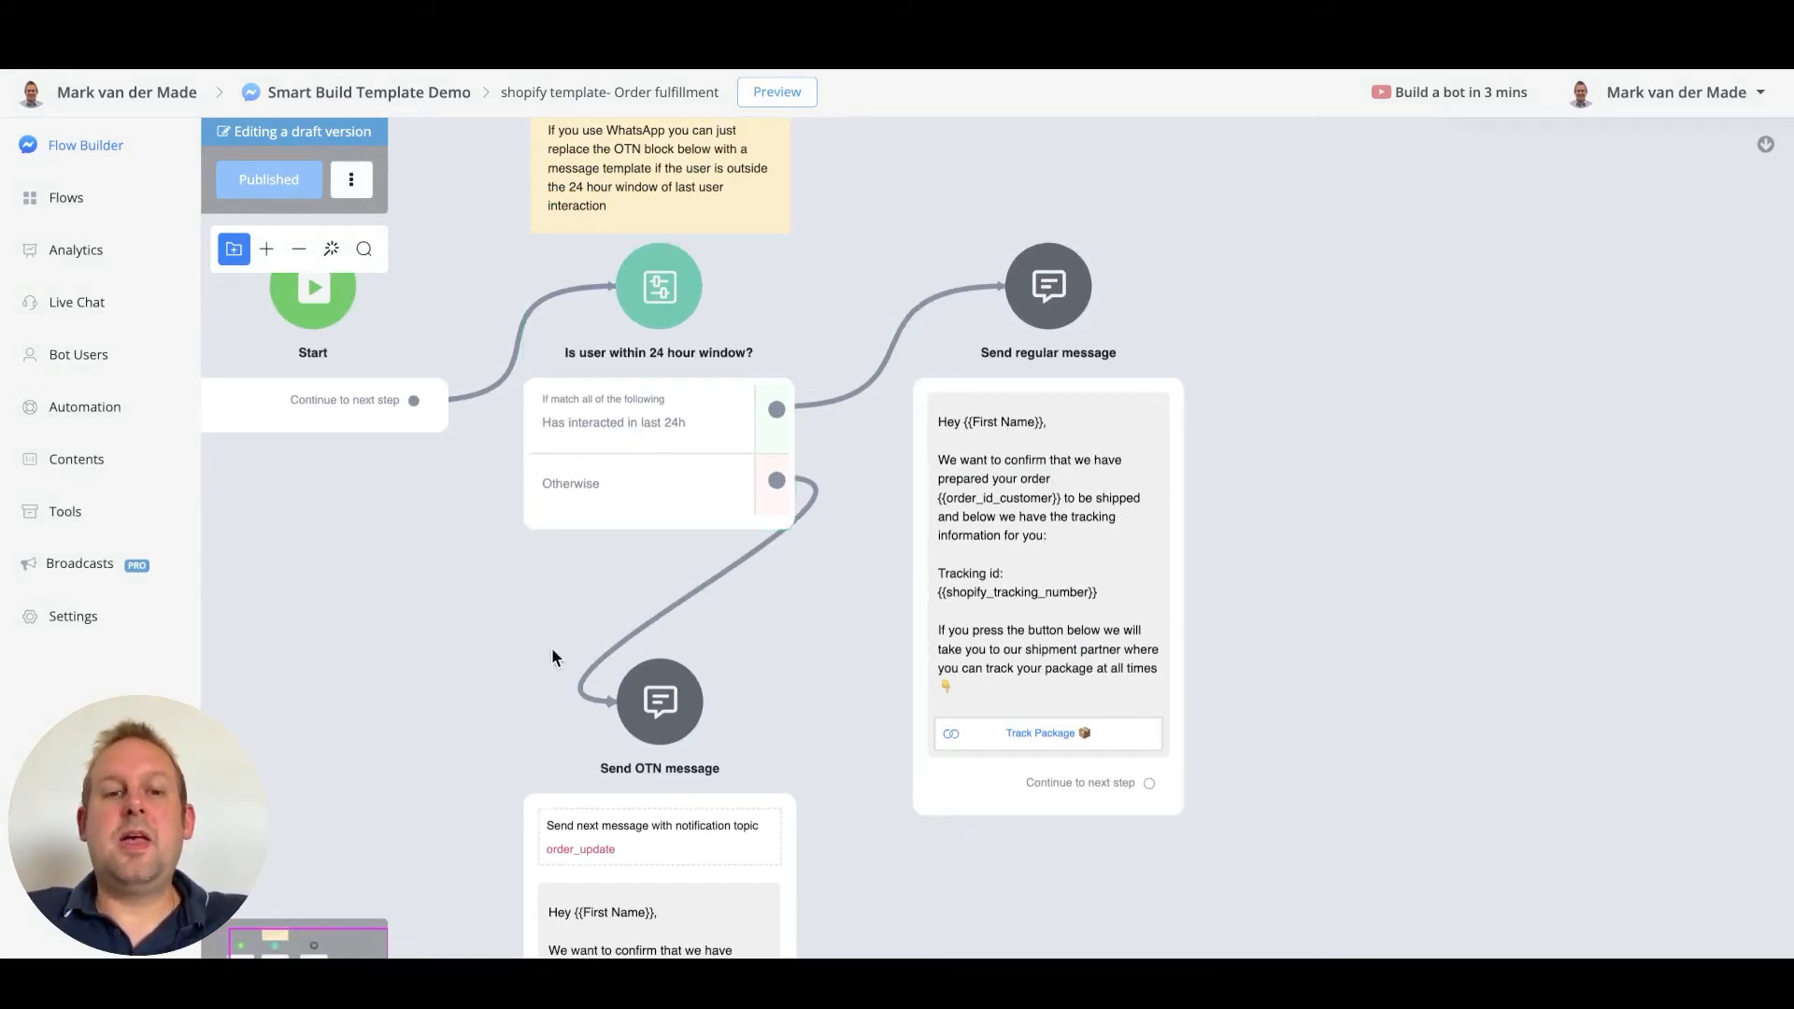
left_click_drag(395, 705, 402, 440)
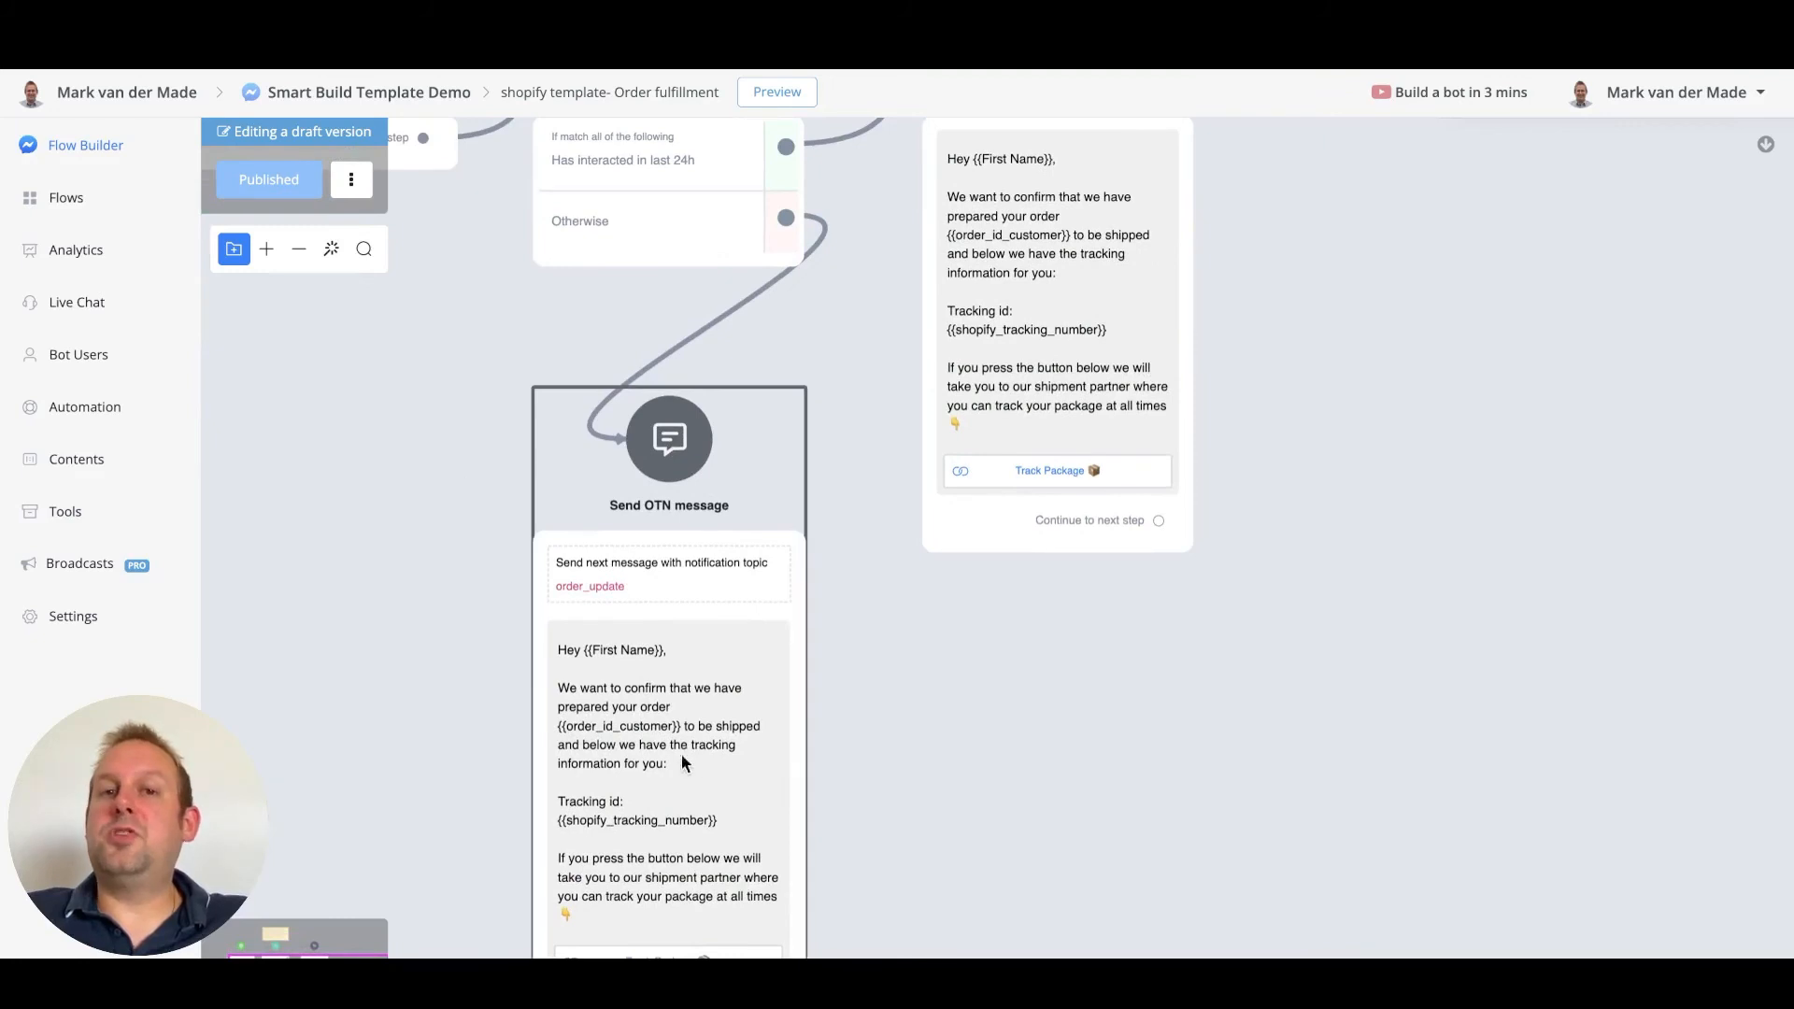
left_click_drag(1416, 326, 1522, 732)
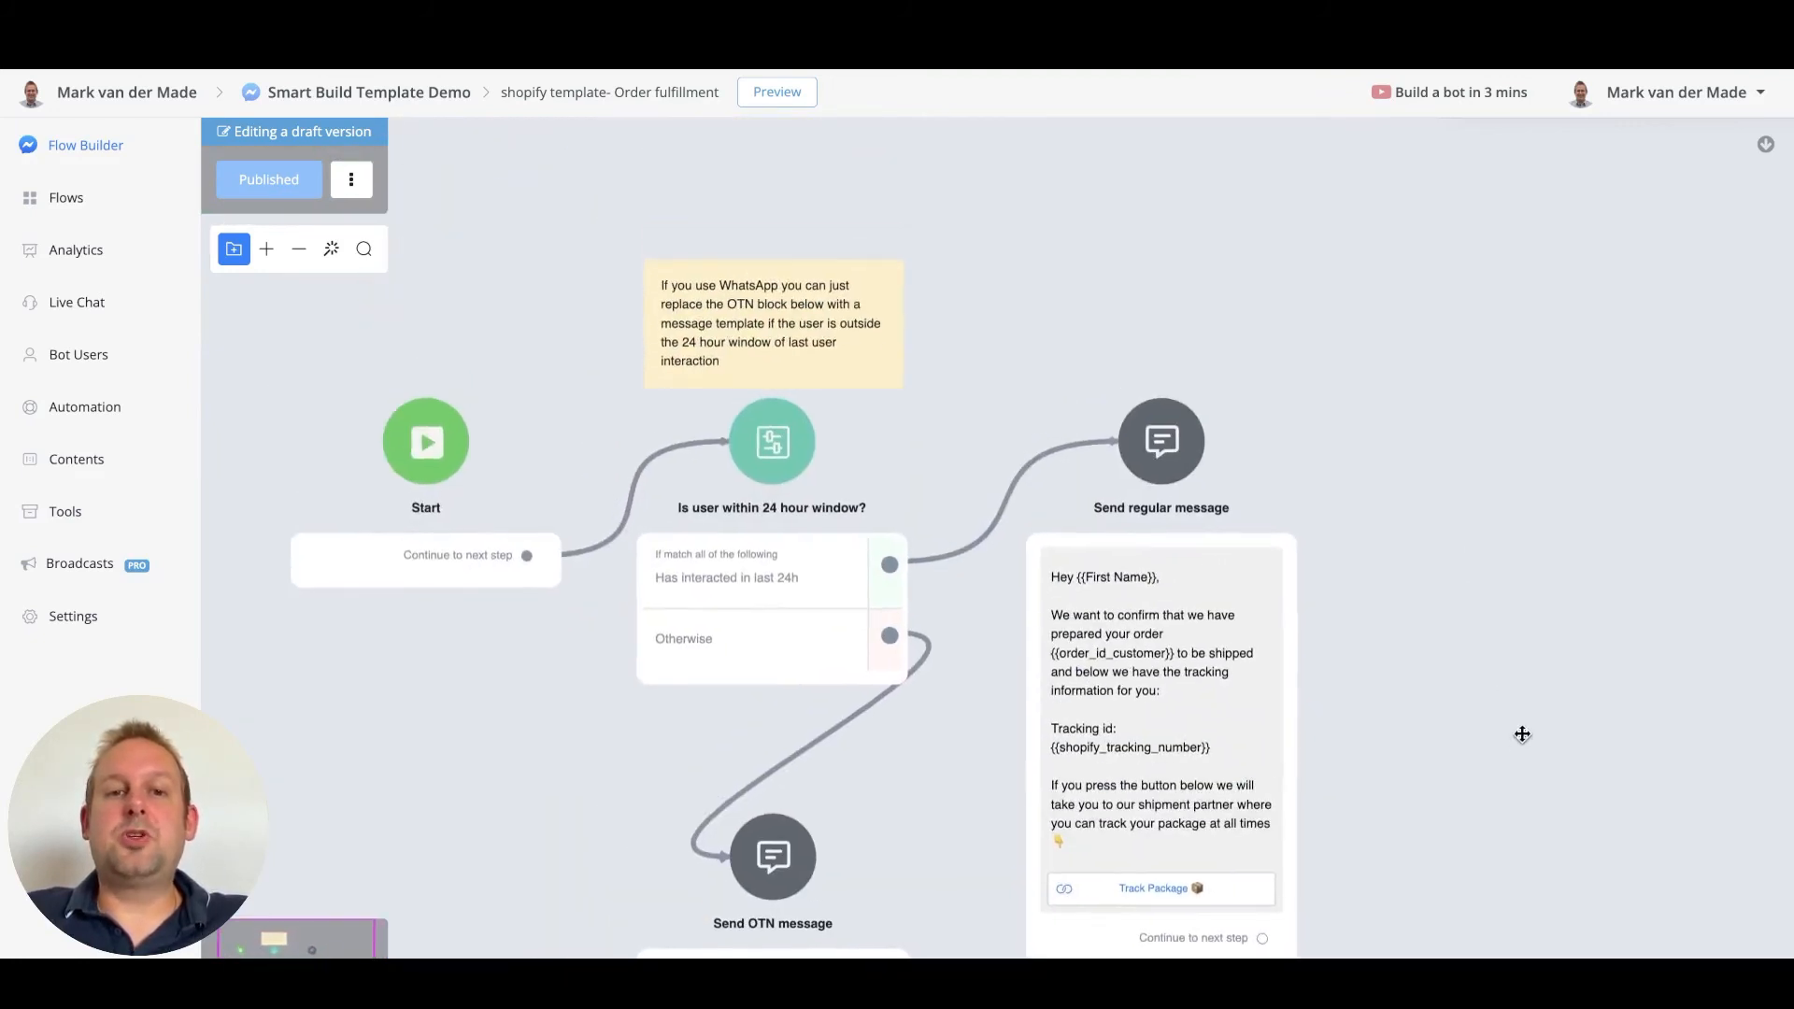
left_click_drag(828, 335, 834, 321)
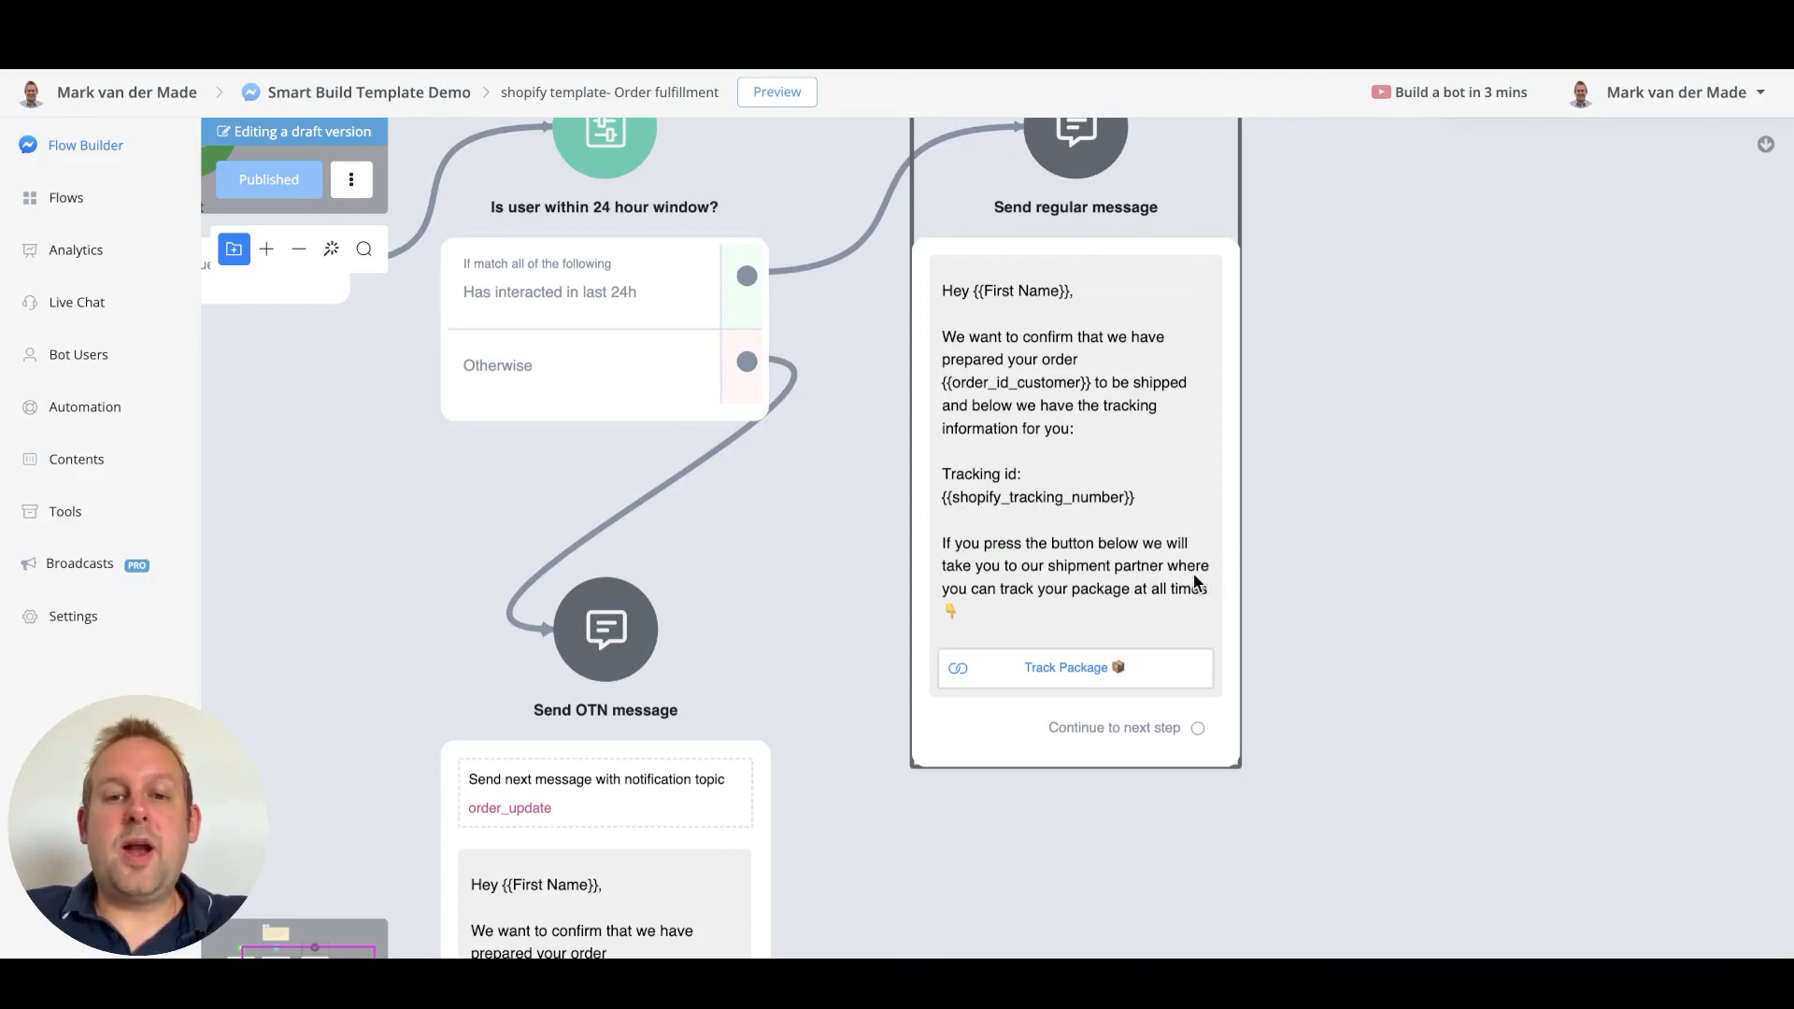
Check that the Track Package button in Send regular message opens {{shopify_tracking_url}}, and save
left_click(1022, 667)
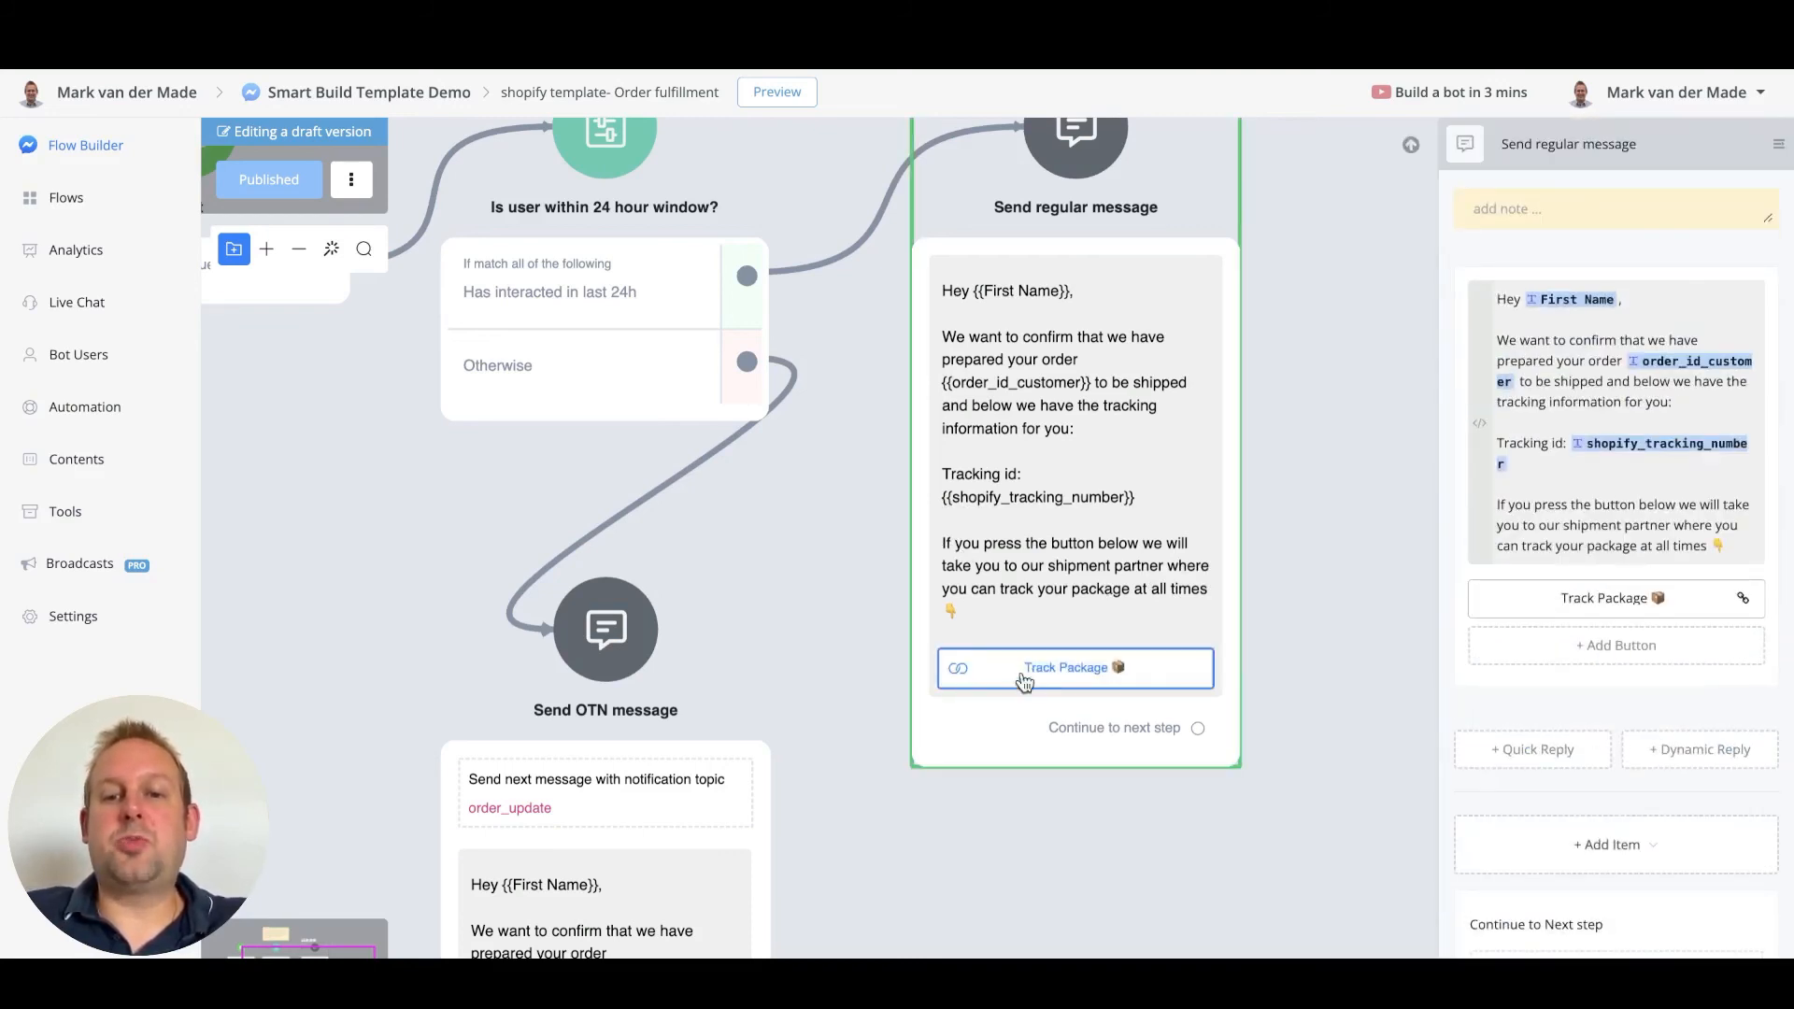
left_click(1621, 603)
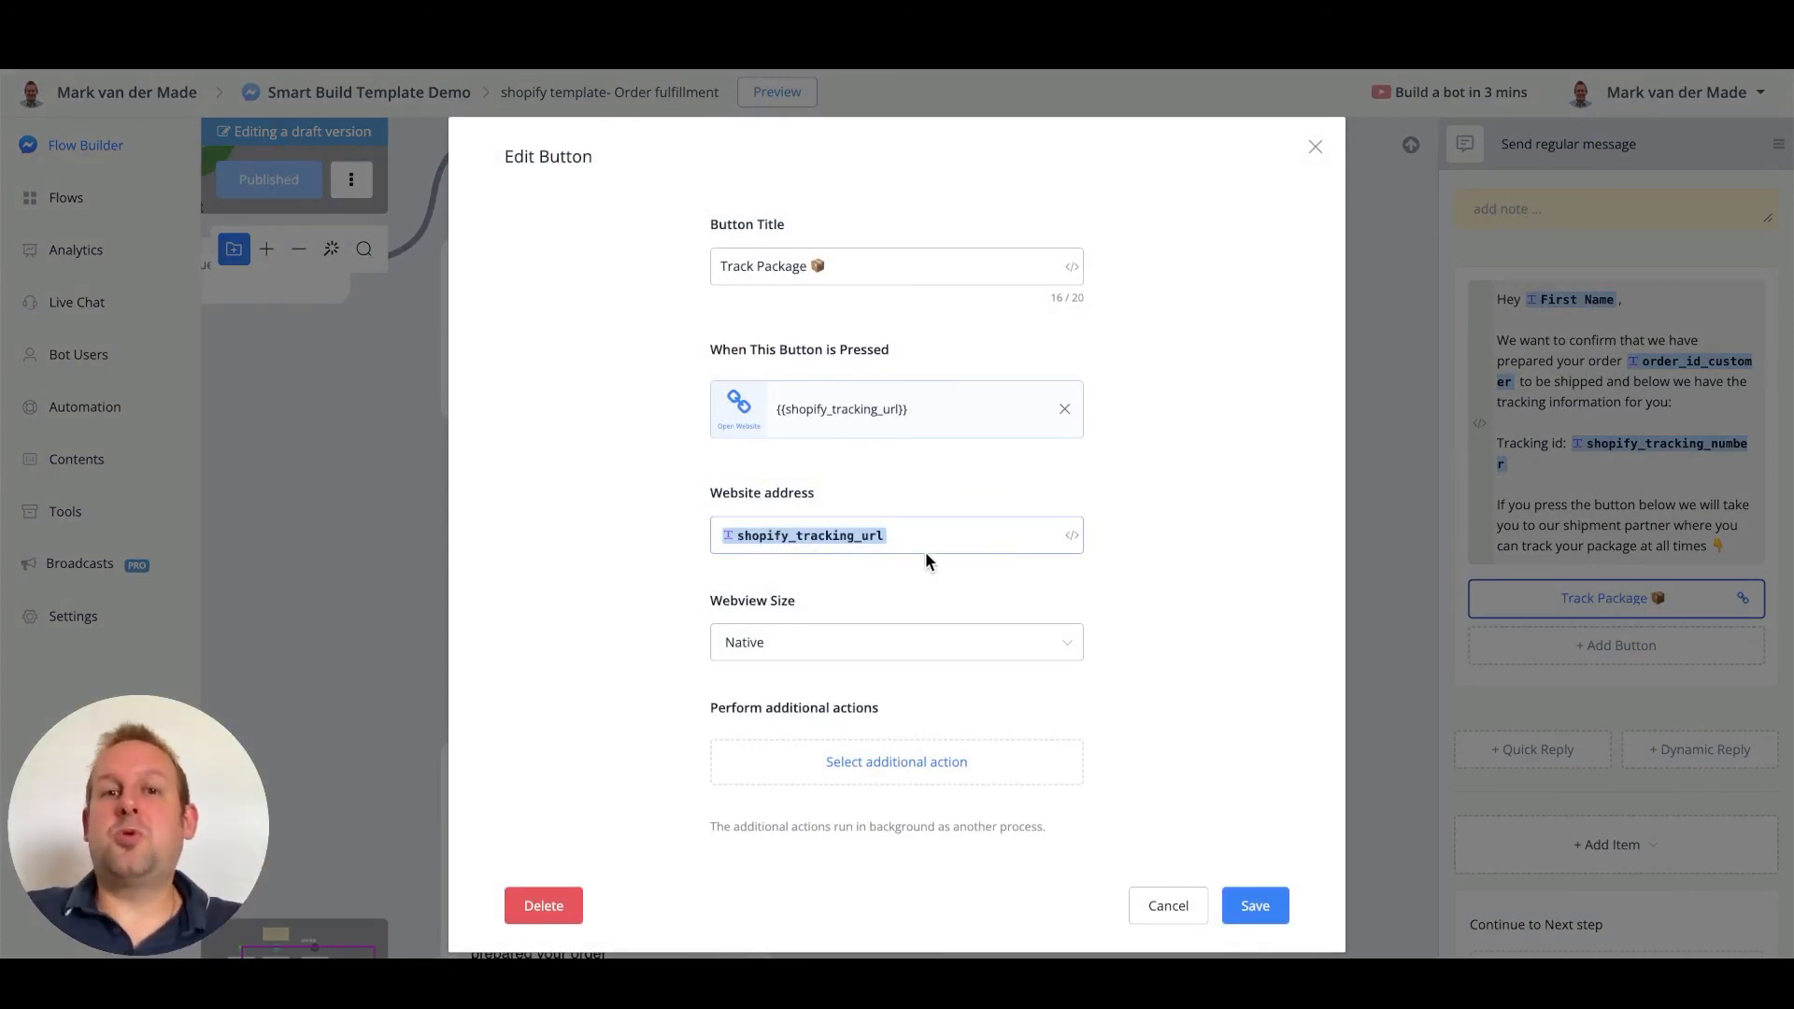
left_click(1276, 906)
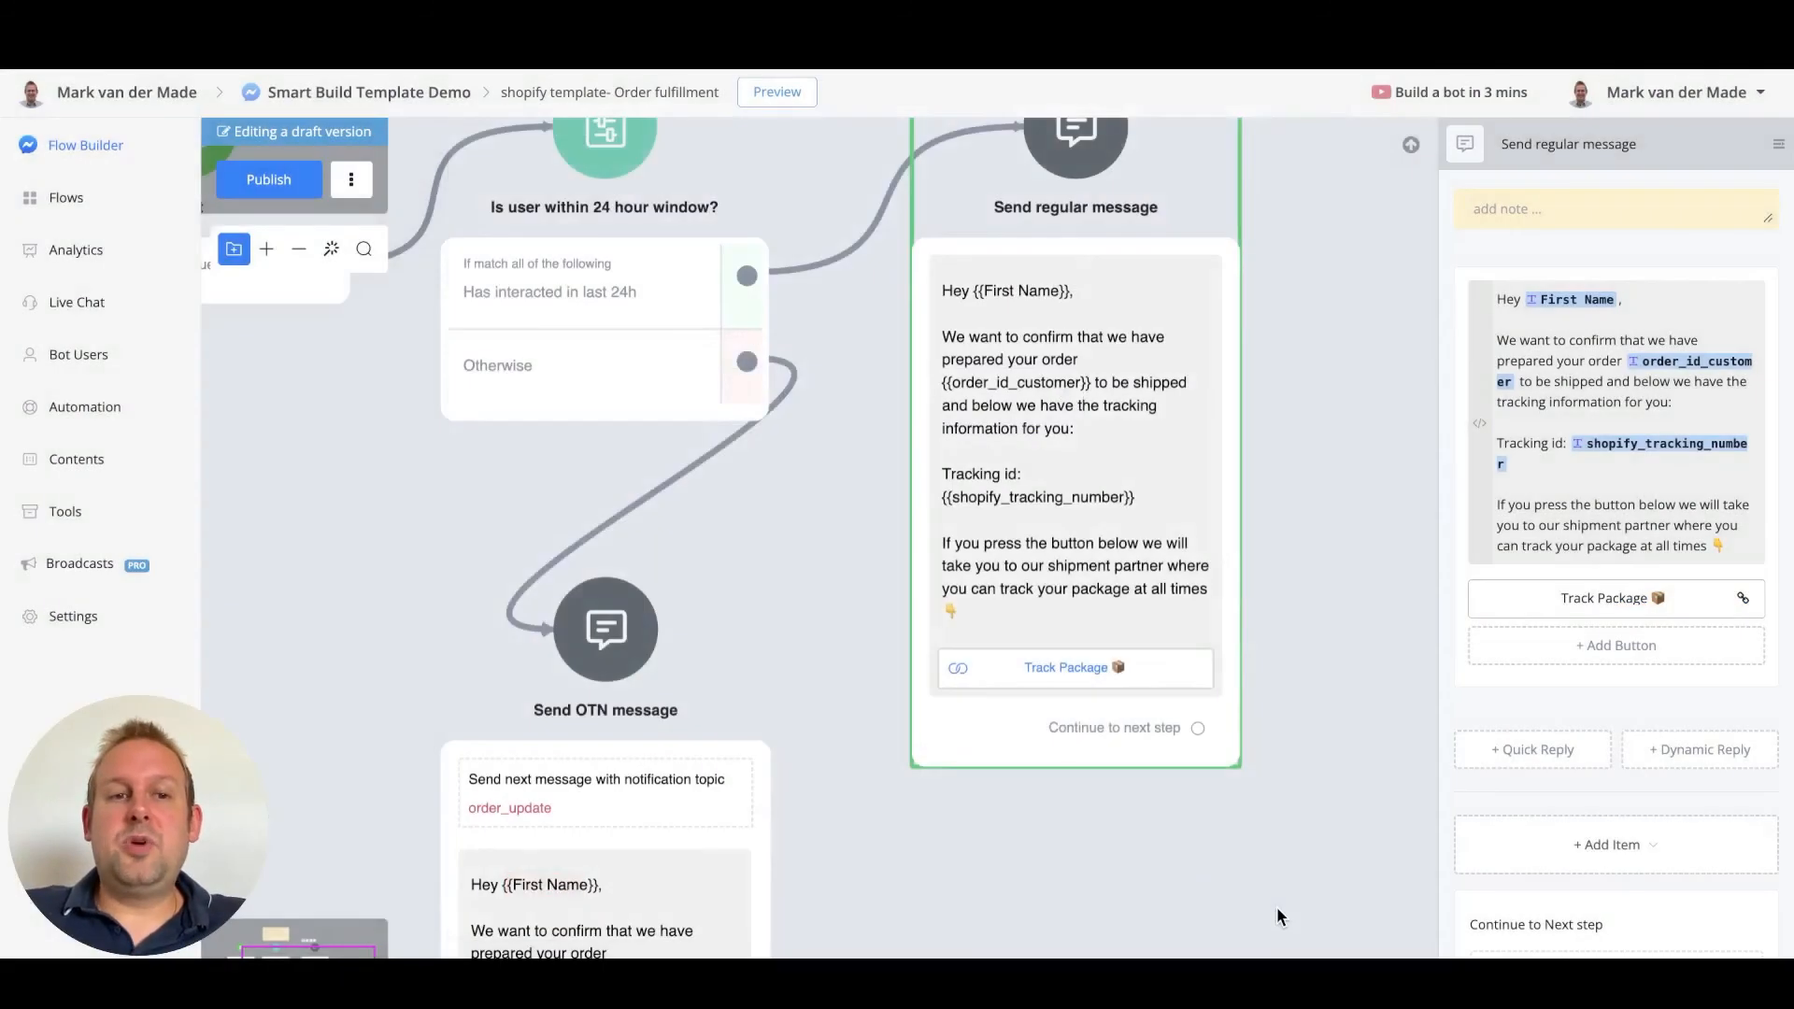
left_click(1276, 907)
Publish the Order fulfillment flow and view the whole flow on the canvas
left_click(247, 187)
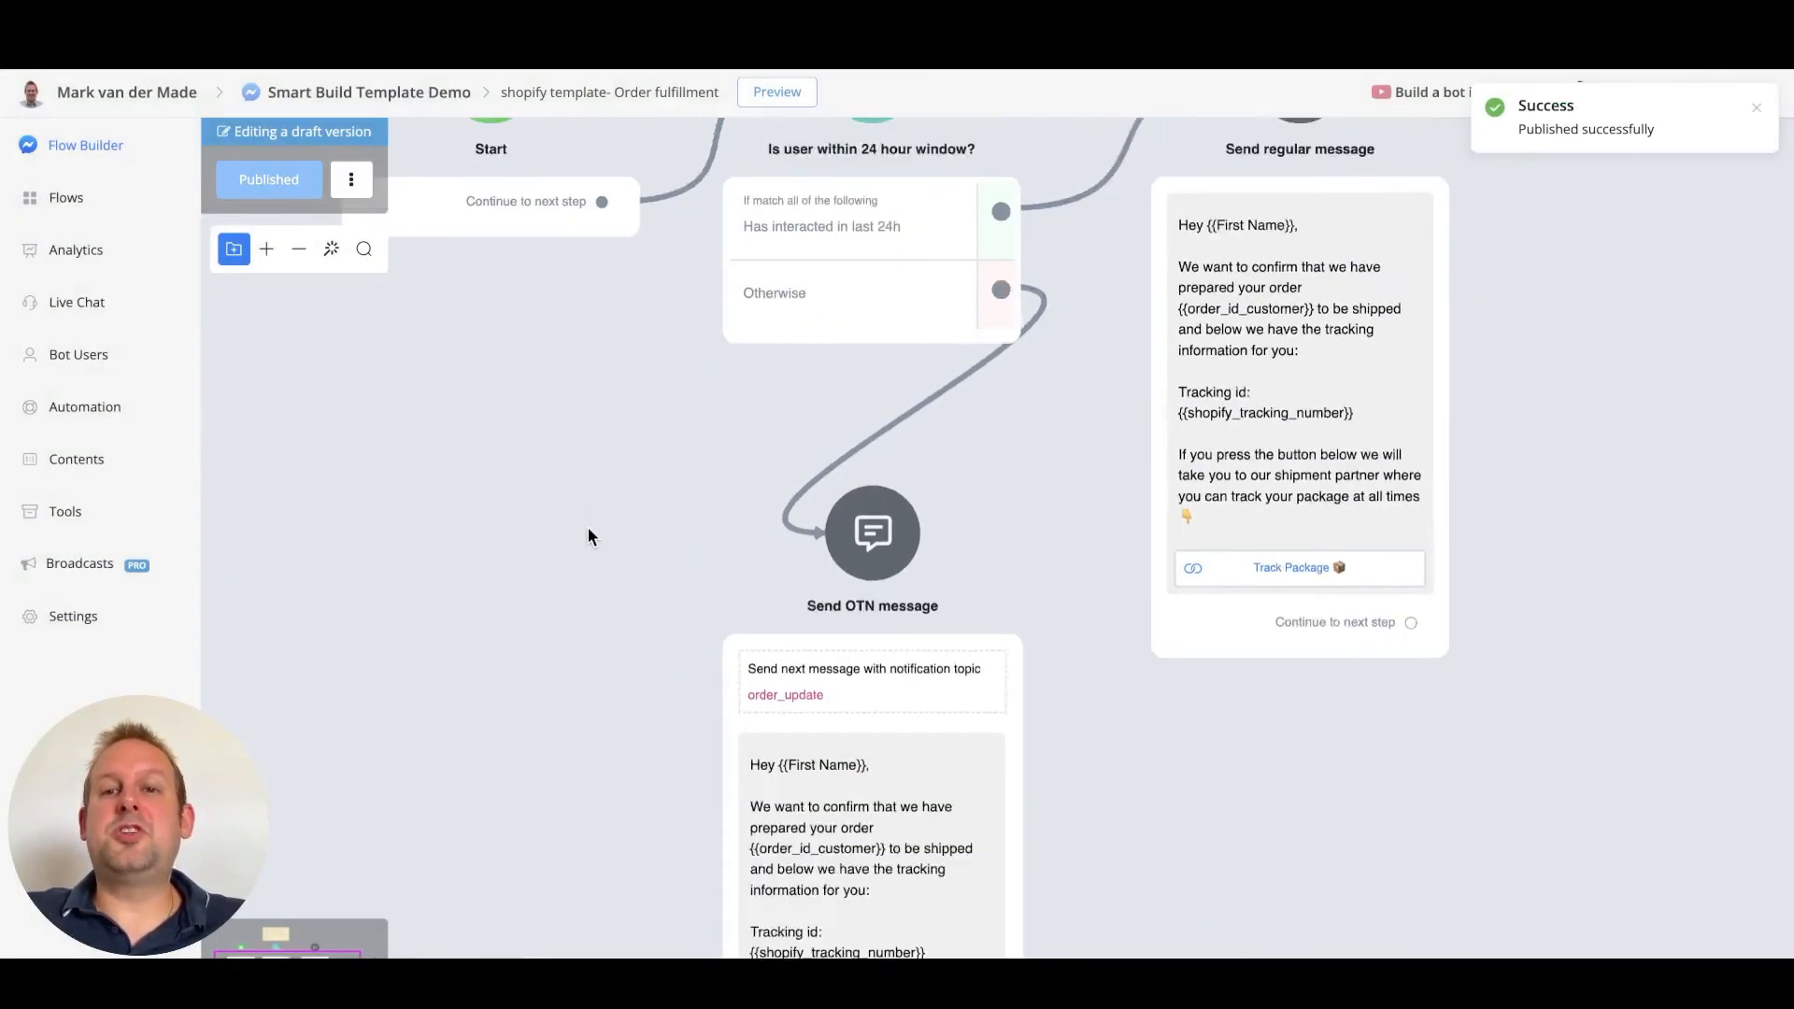
scroll(587, 533, "down", 3)
left_click_drag(587, 546, 596, 573)
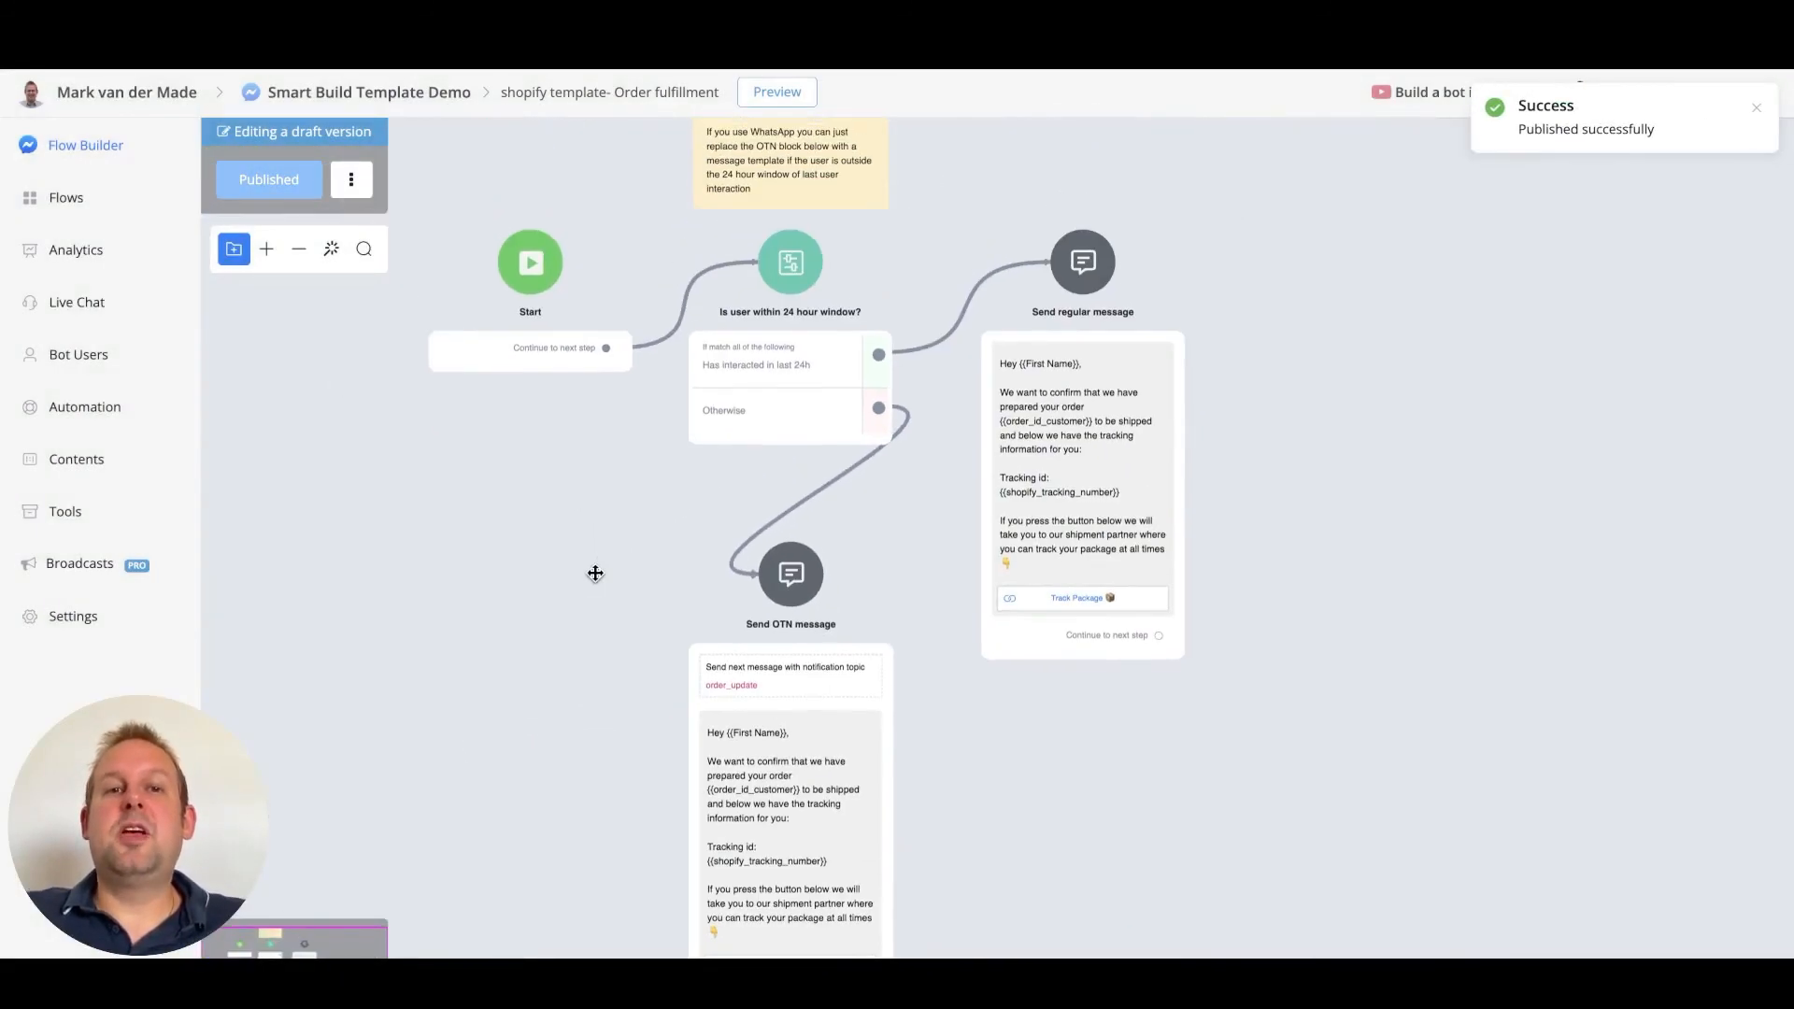